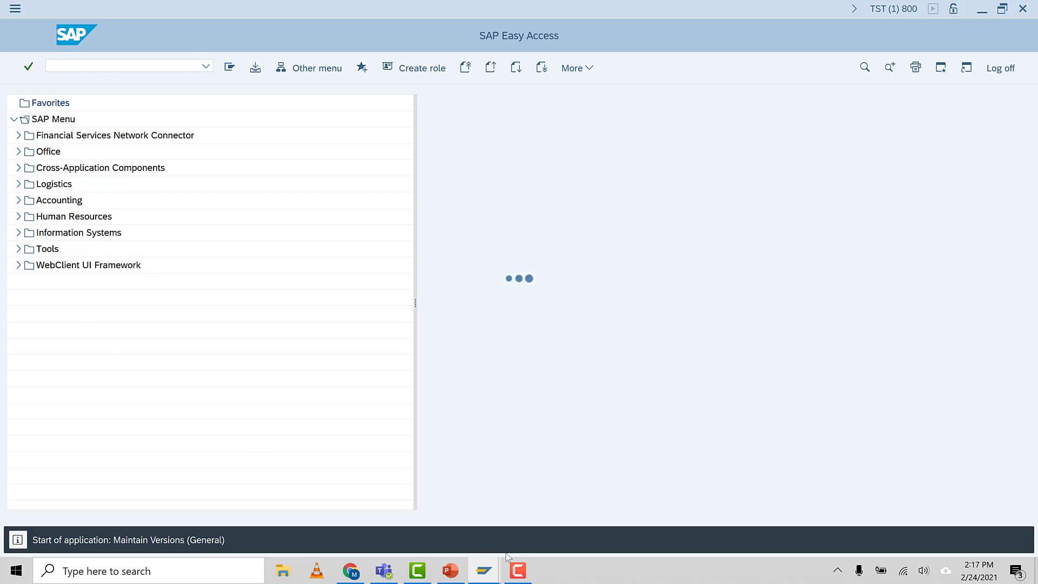
Run /NOKKS and save IST5 as the controlling area
click(518, 570)
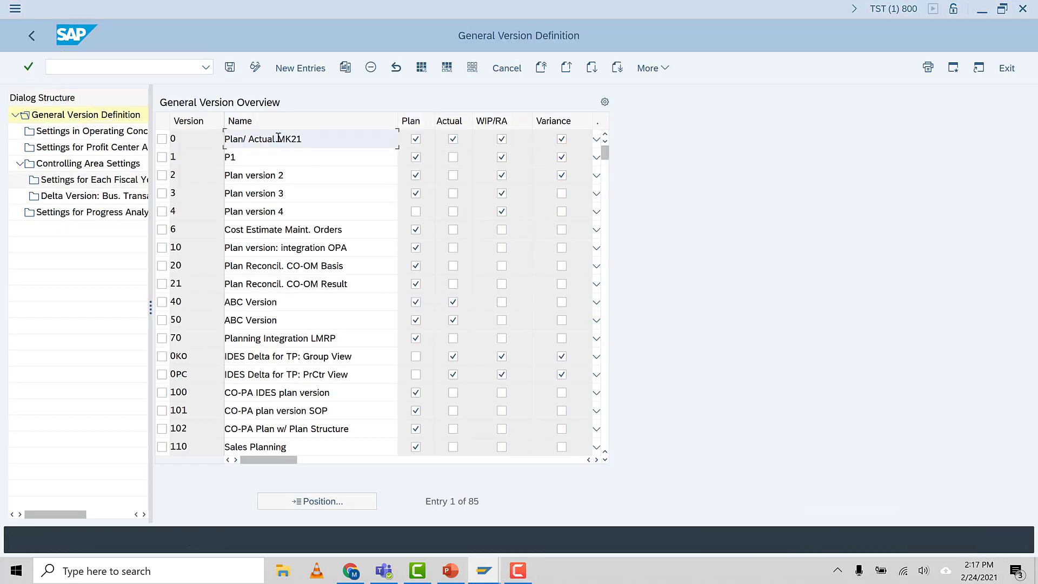
click(97, 66)
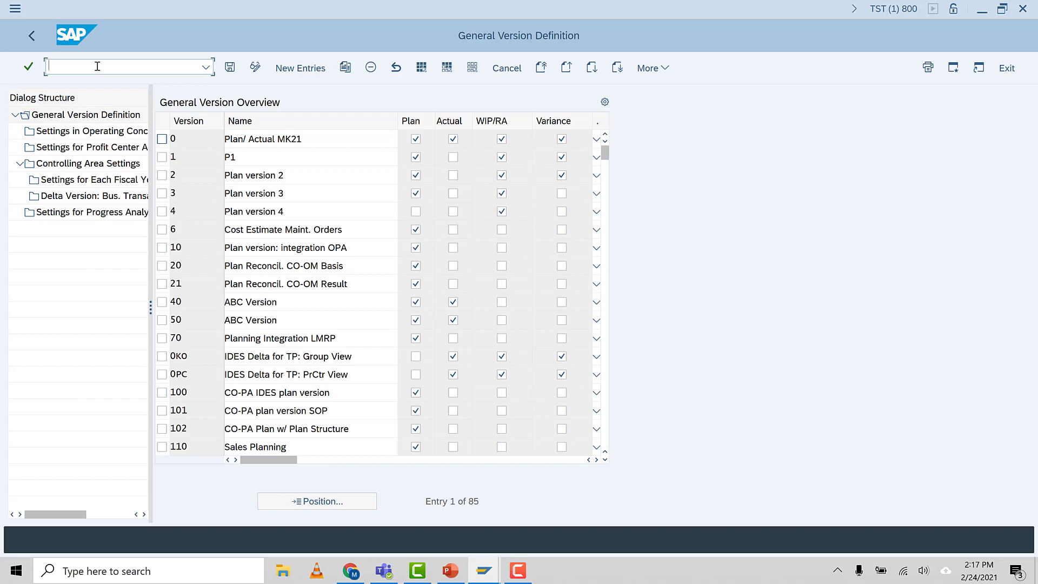
text(/NOKKS)
key(Return)
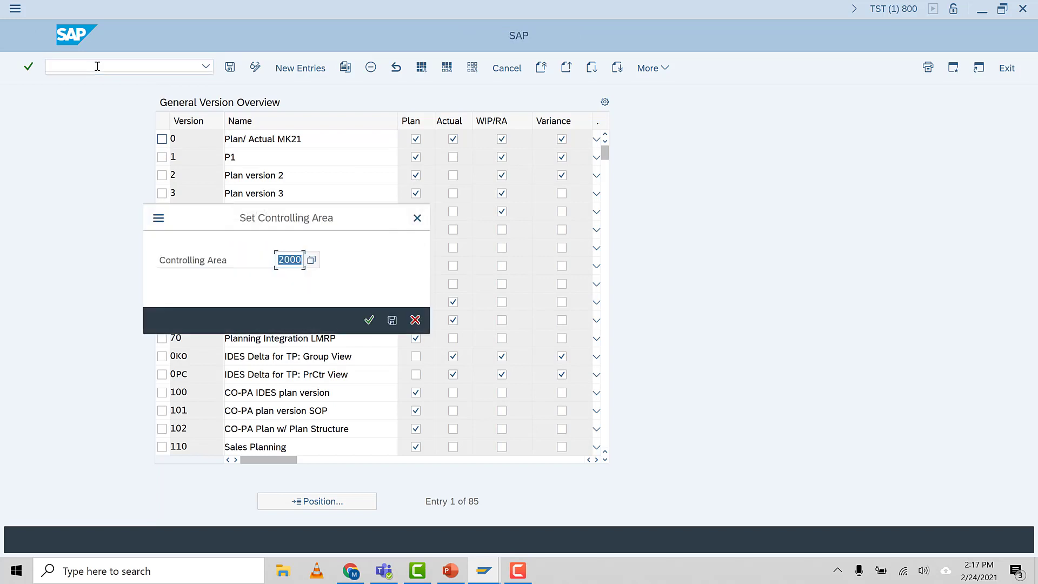
key(BackSpace)
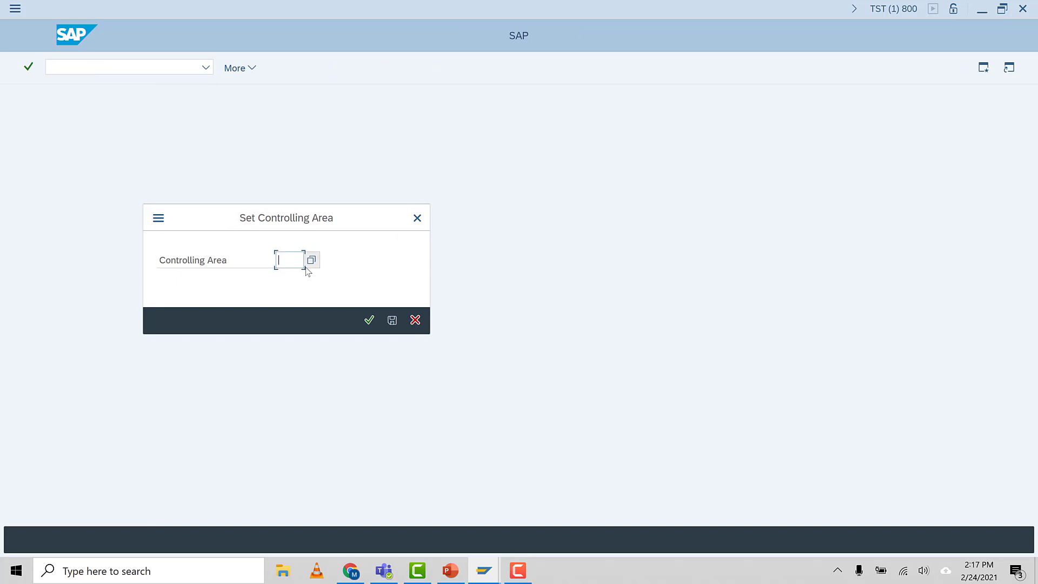
text(IST5)
click(288, 279)
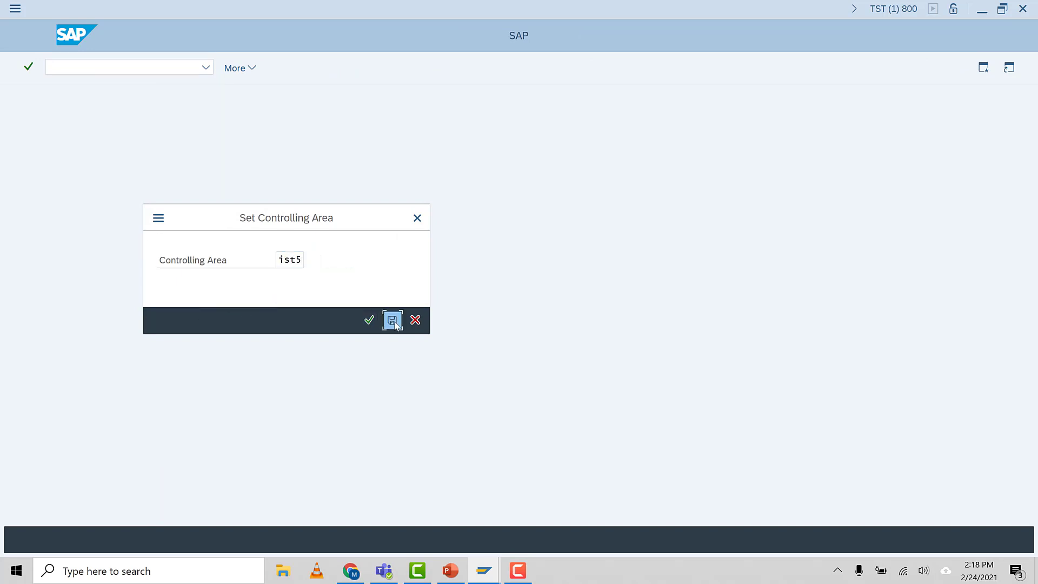
click(393, 320)
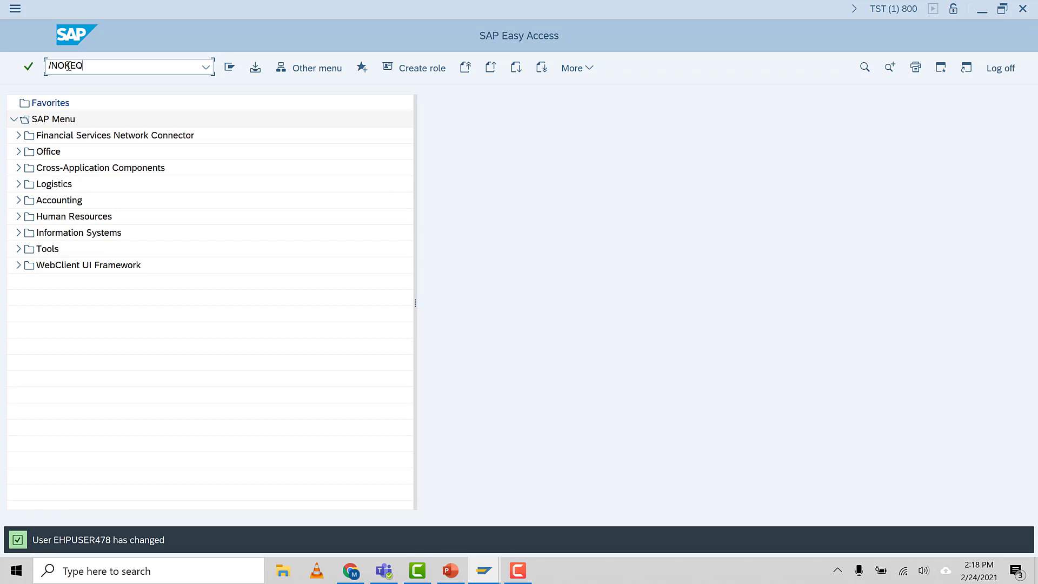
Run /NOKEQ to open the general version maintenance again
click(69, 66)
text(/NOKEQ)
key(Return)
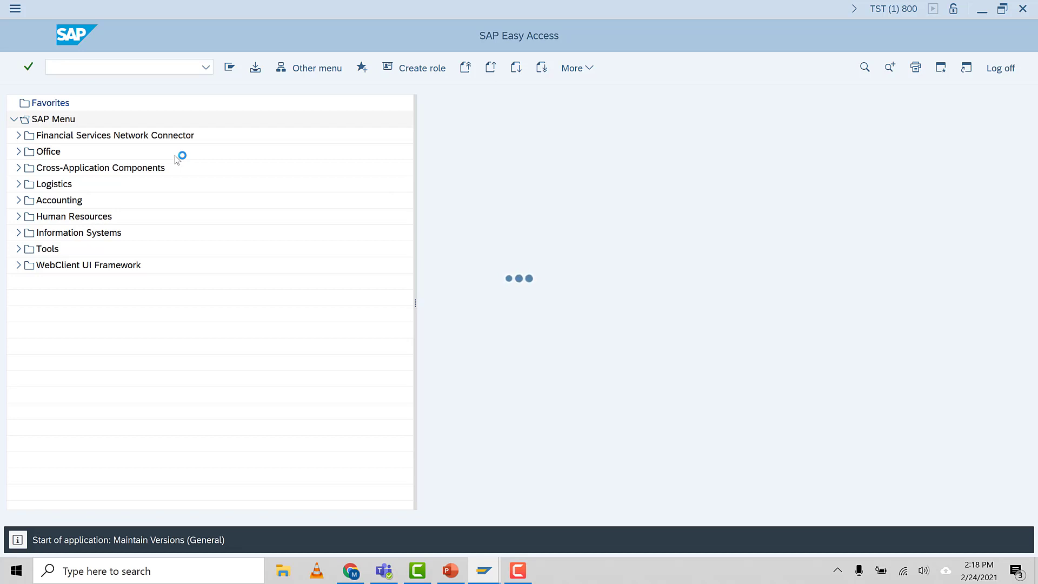
click(519, 571)
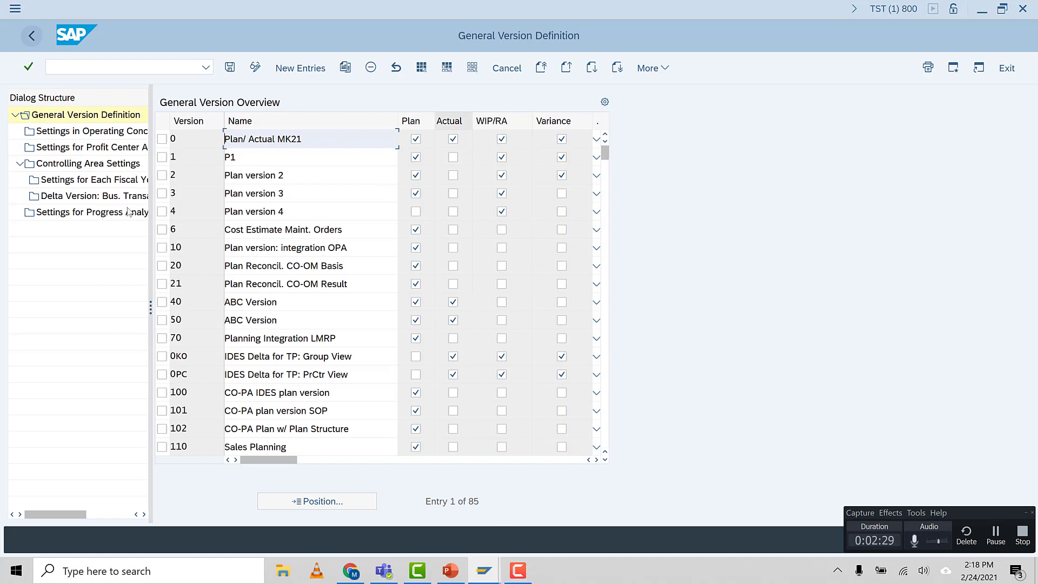
Open the settings for each fiscal year of version 0 under the controlling area settings
click(162, 139)
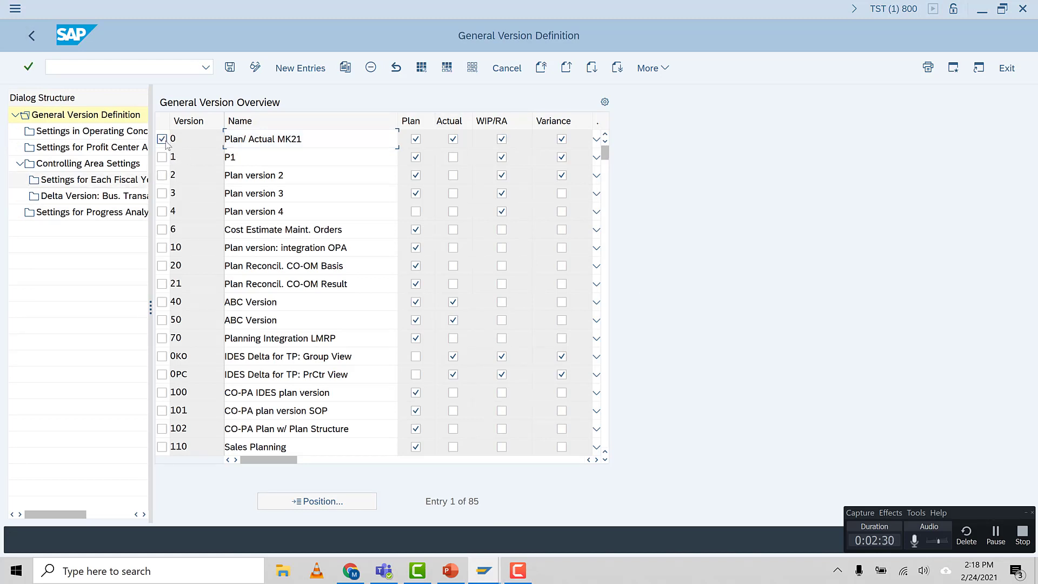
click(62, 166)
click(168, 176)
double_click(71, 180)
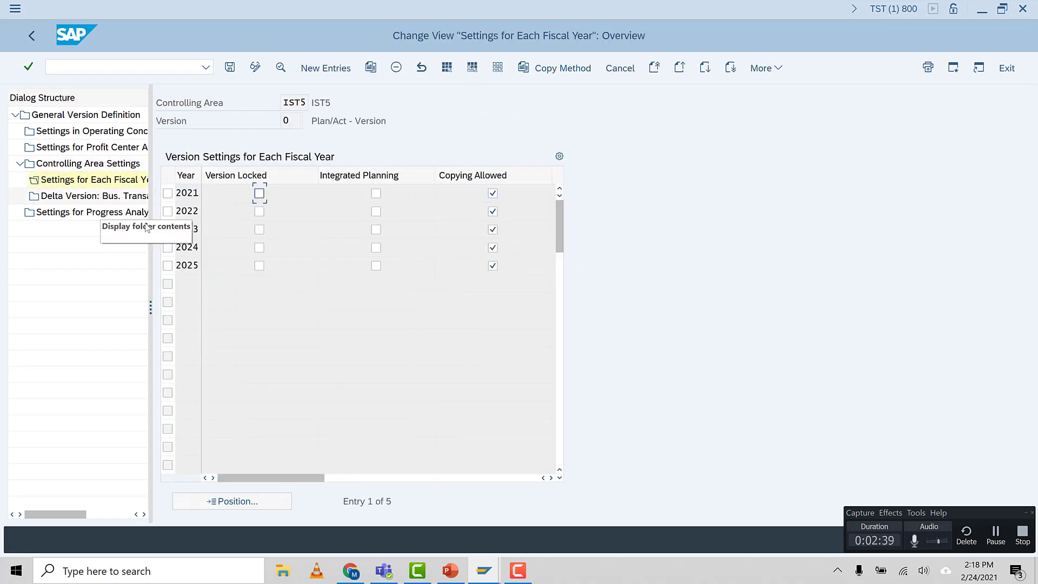
Examine the details of the 2021 fiscal-year settings of version 0, including the planning indicators and currency translation
click(168, 194)
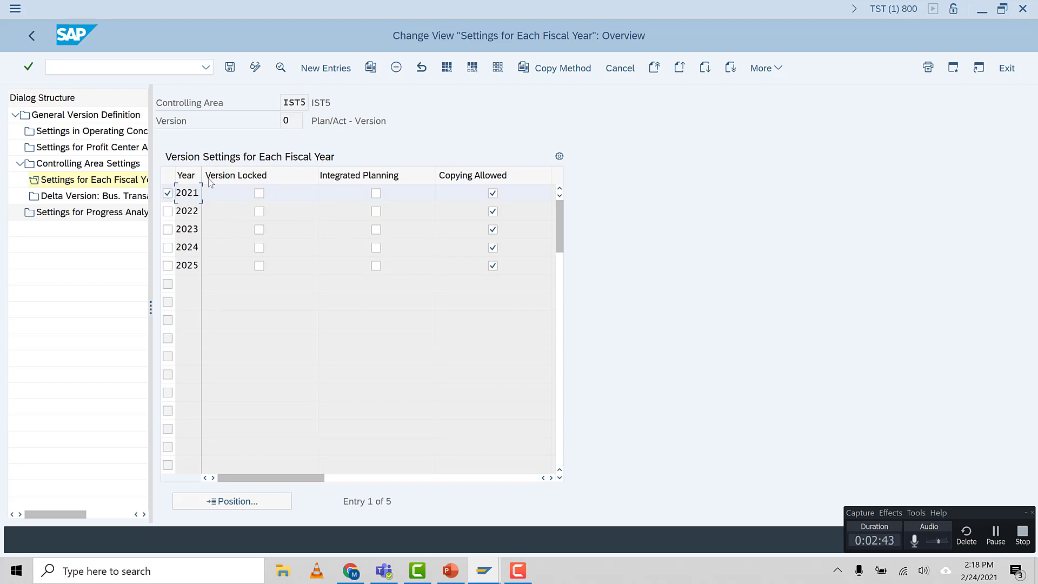
click(282, 68)
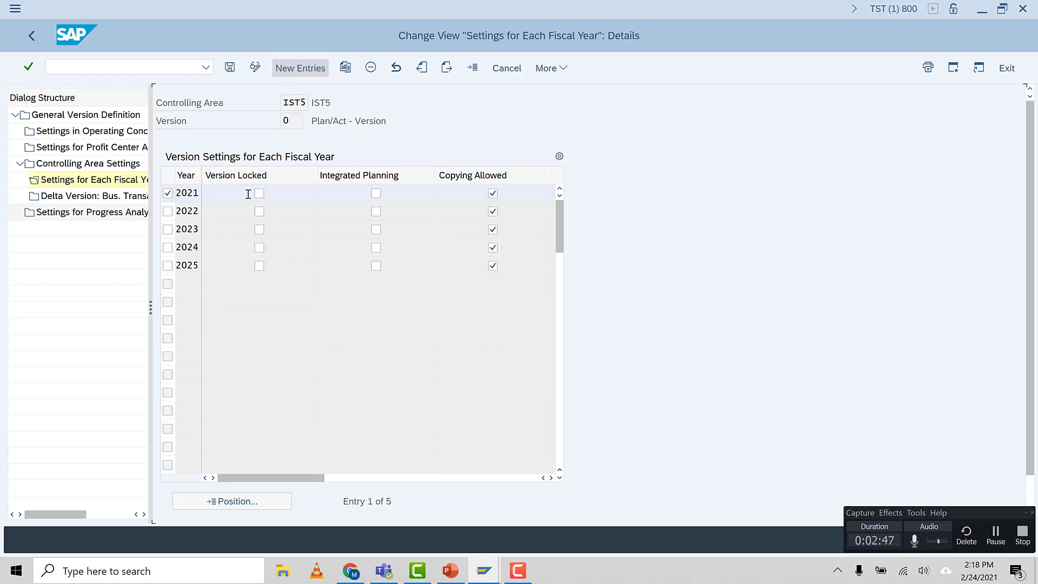
scroll(358, 470, down, 2)
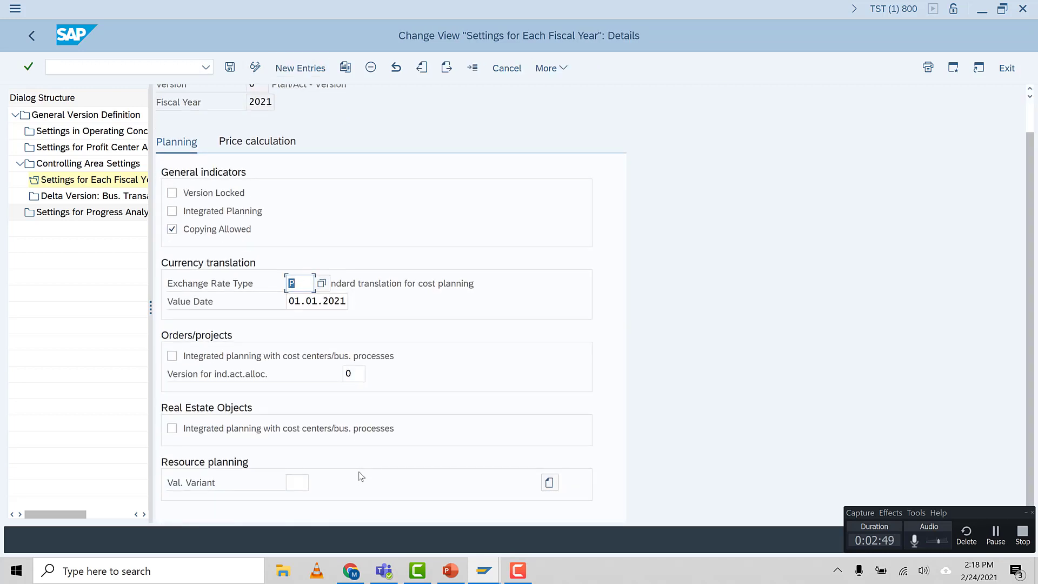
scroll(351, 462, up, 2)
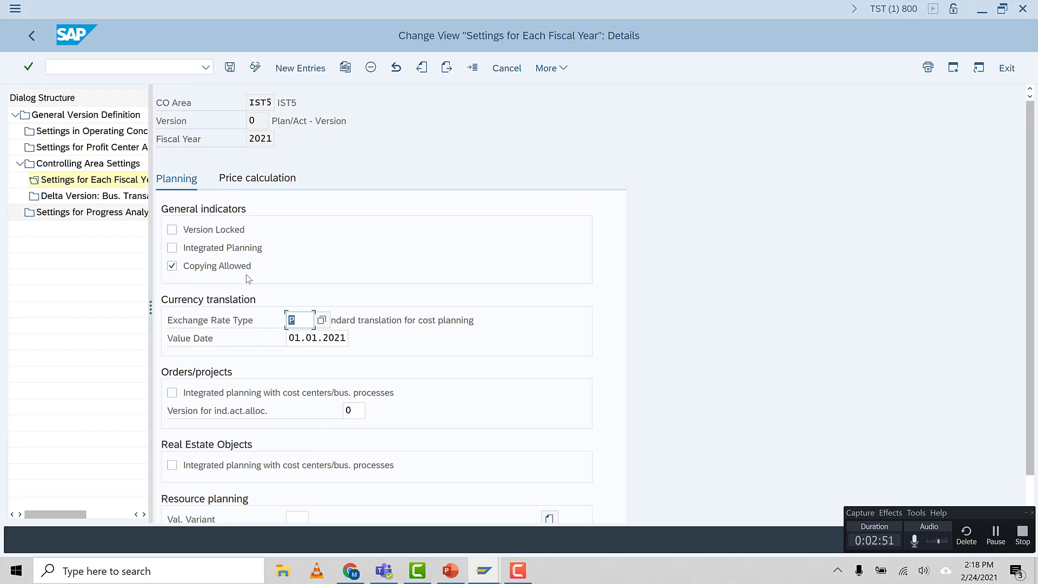
click(34, 42)
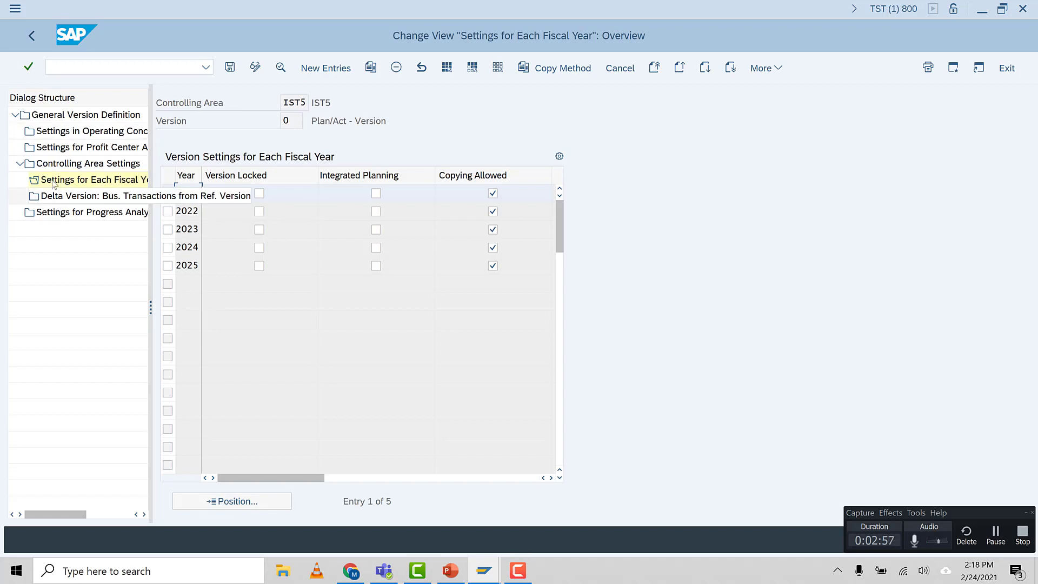
Open the controlling area settings of version 1 from the general version overview and transfer the version to IST5
click(58, 119)
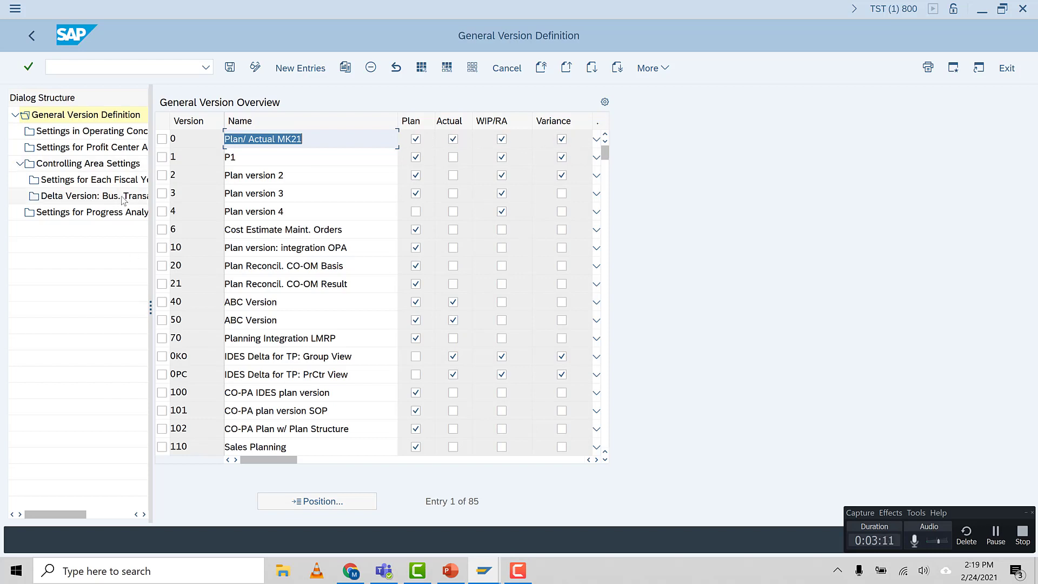
click(162, 157)
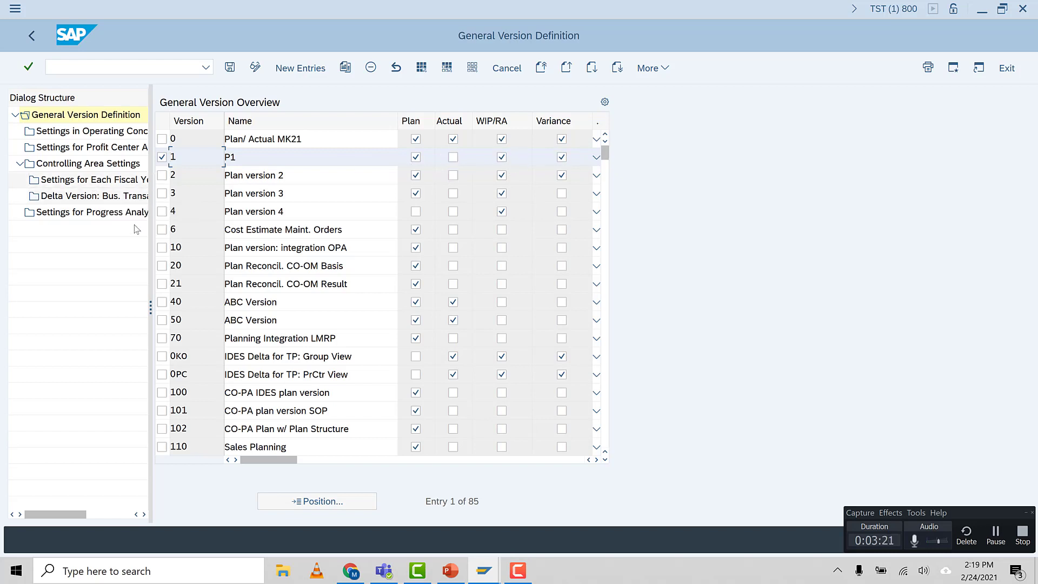
double_click(61, 164)
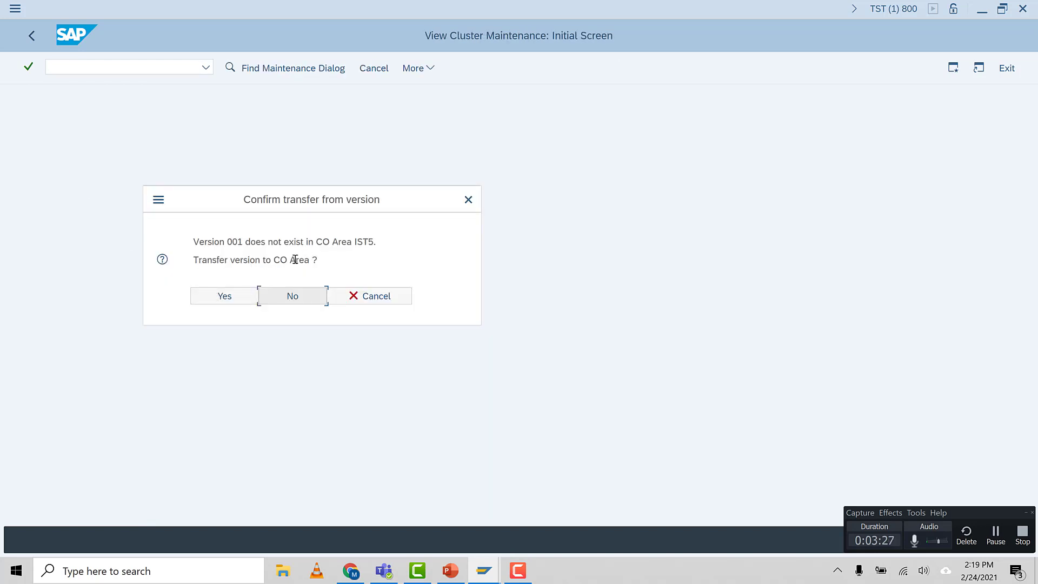
drag(354, 241, 375, 243)
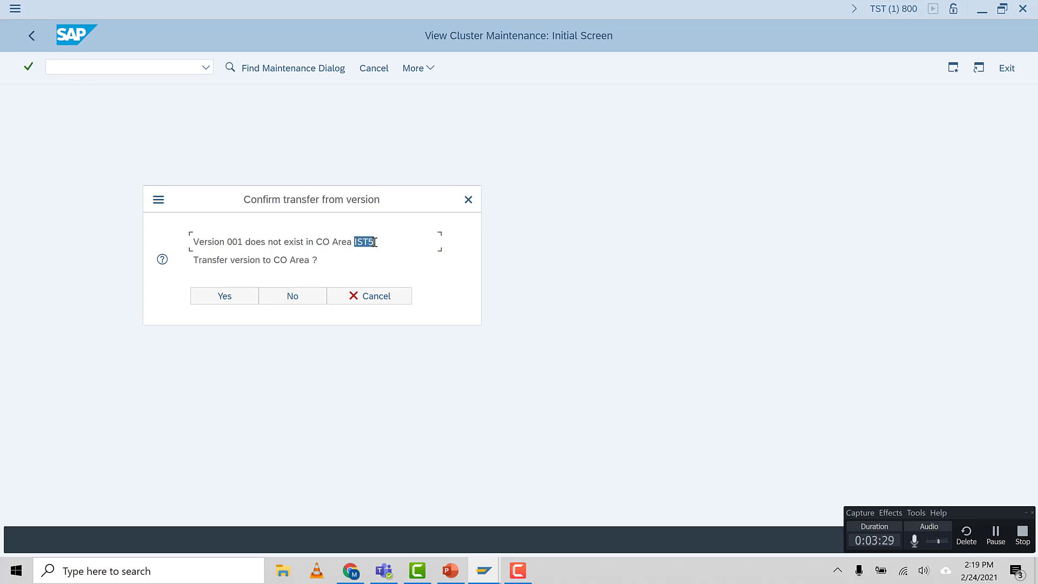
click(282, 262)
click(225, 297)
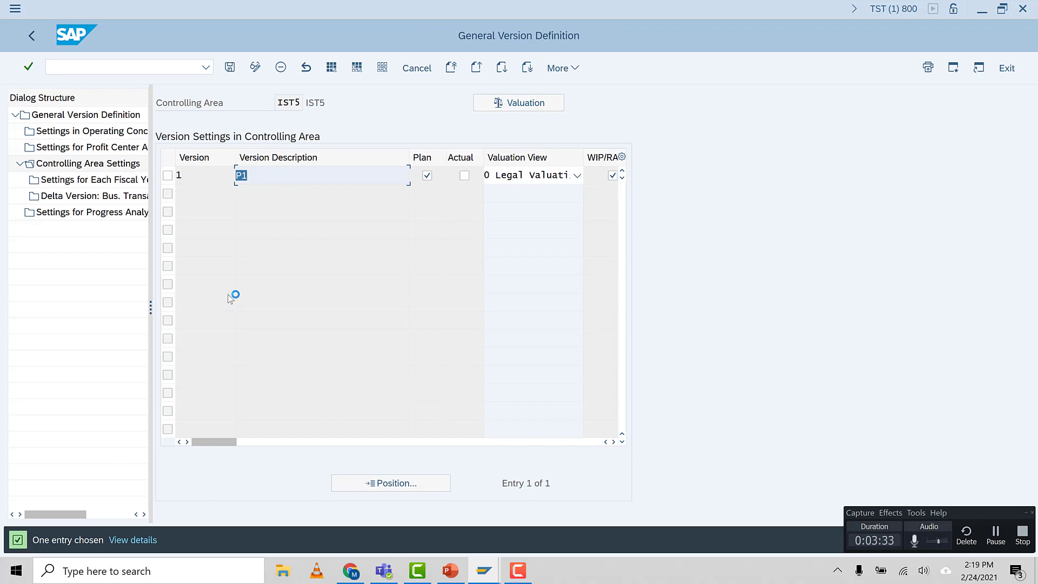
Open the settings for each fiscal year of version 1 in controlling area IST5
click(169, 178)
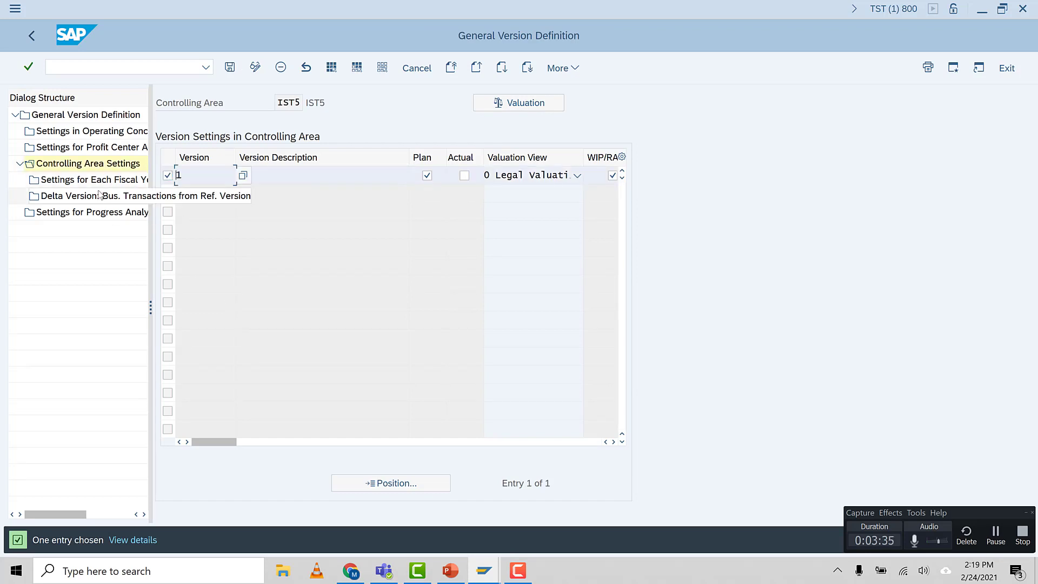
click(52, 182)
double_click(52, 182)
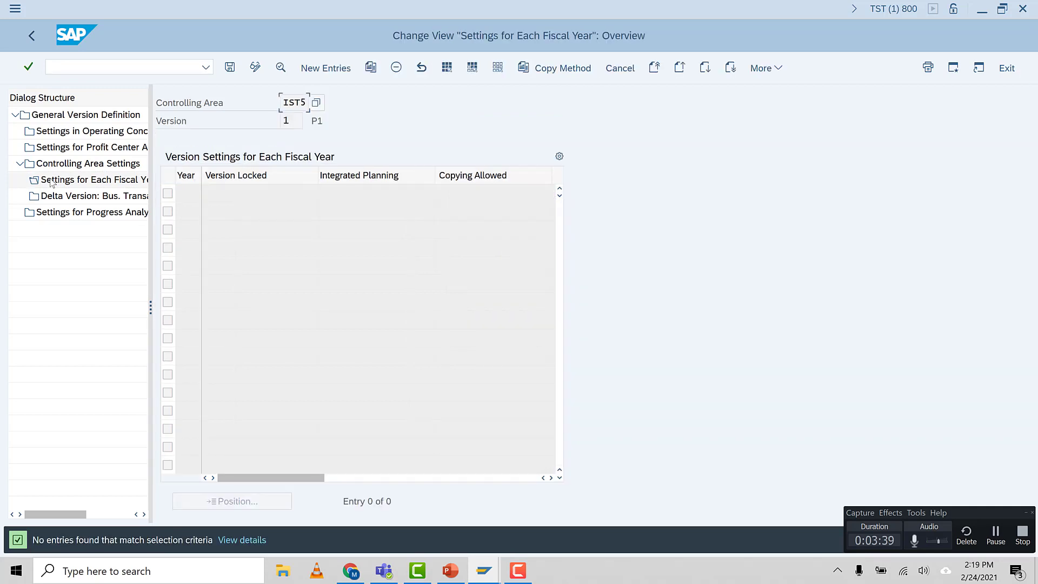
Add a new fiscal-year entry for 2021 to version 1 and allow copying
click(325, 75)
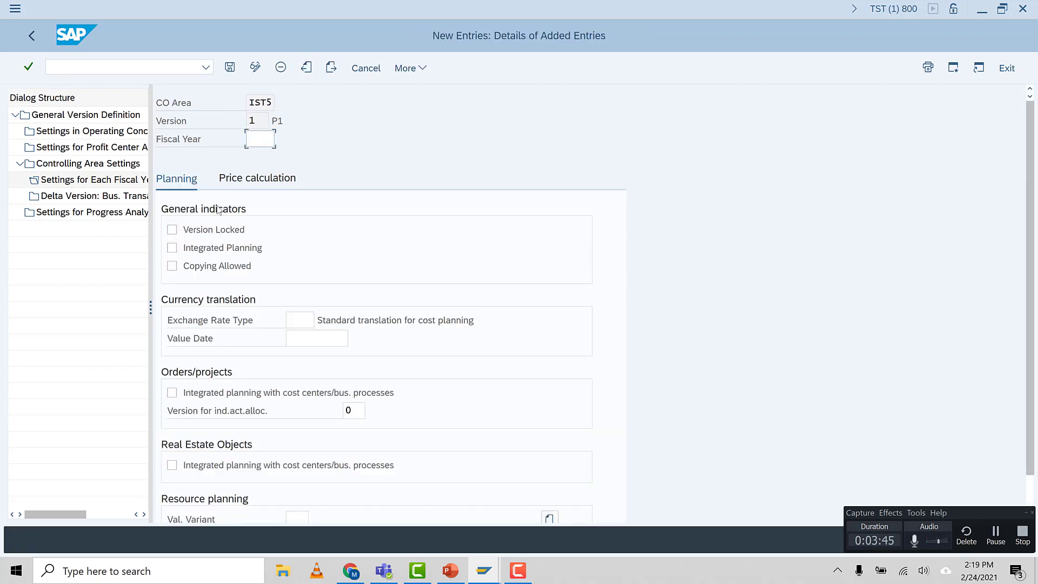
text(20)
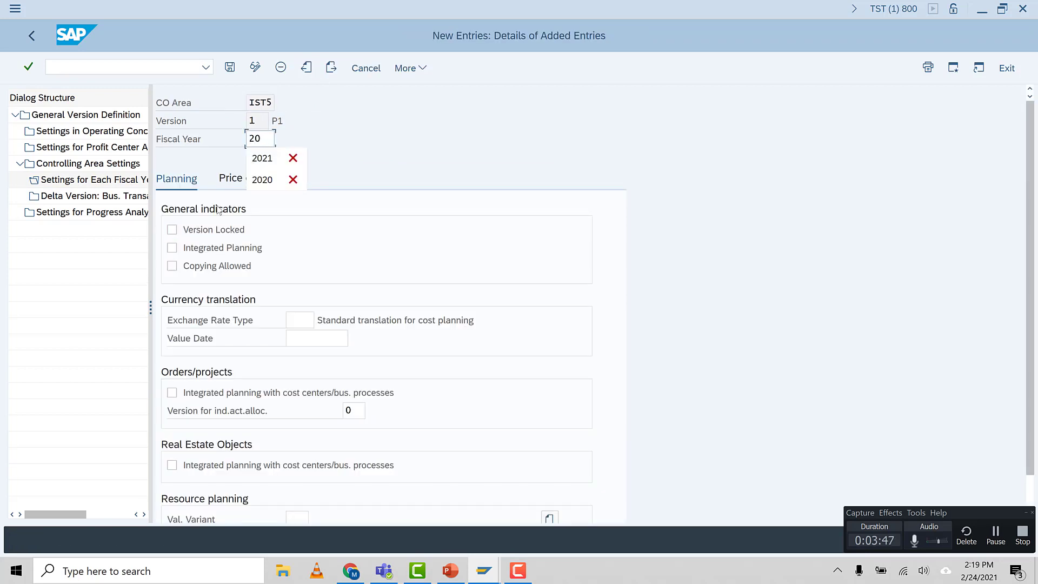
text(21)
key(Return)
click(195, 267)
Choose exchange rate type P, standard translation for cost planning, for the new entry from the list of possible values
click(298, 320)
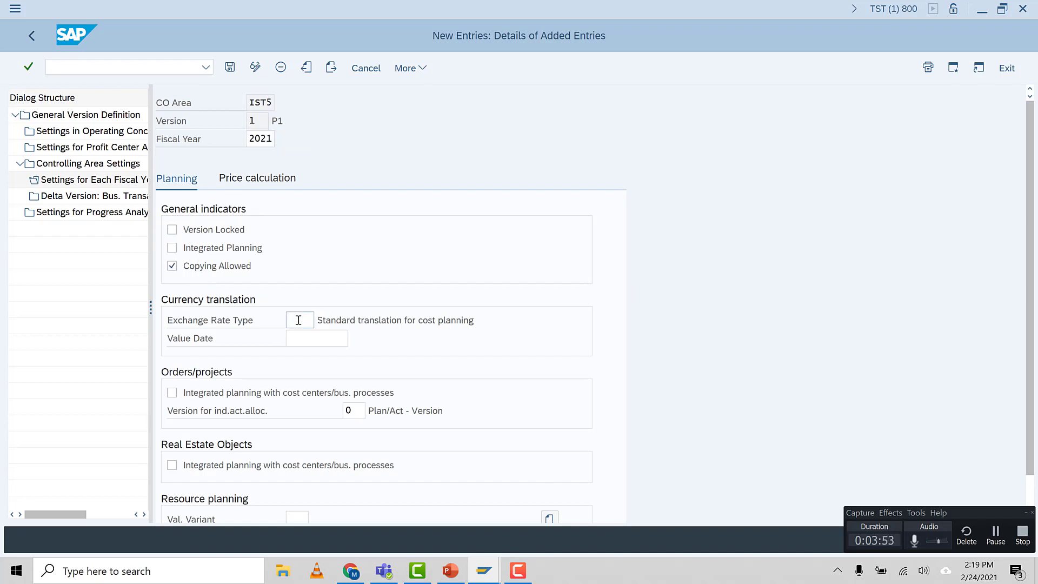
key(F4)
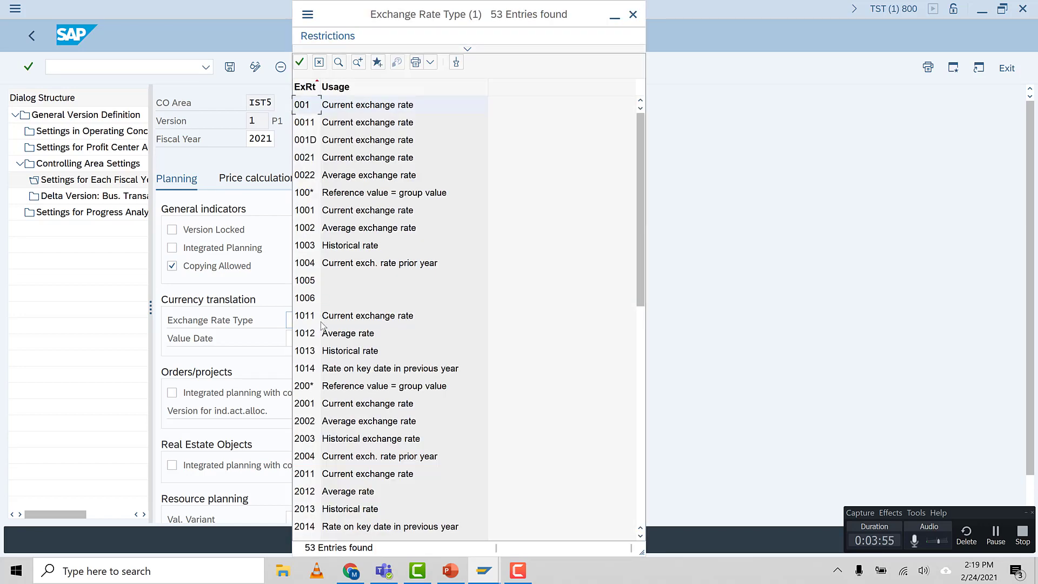
scroll(332, 335, down, 9)
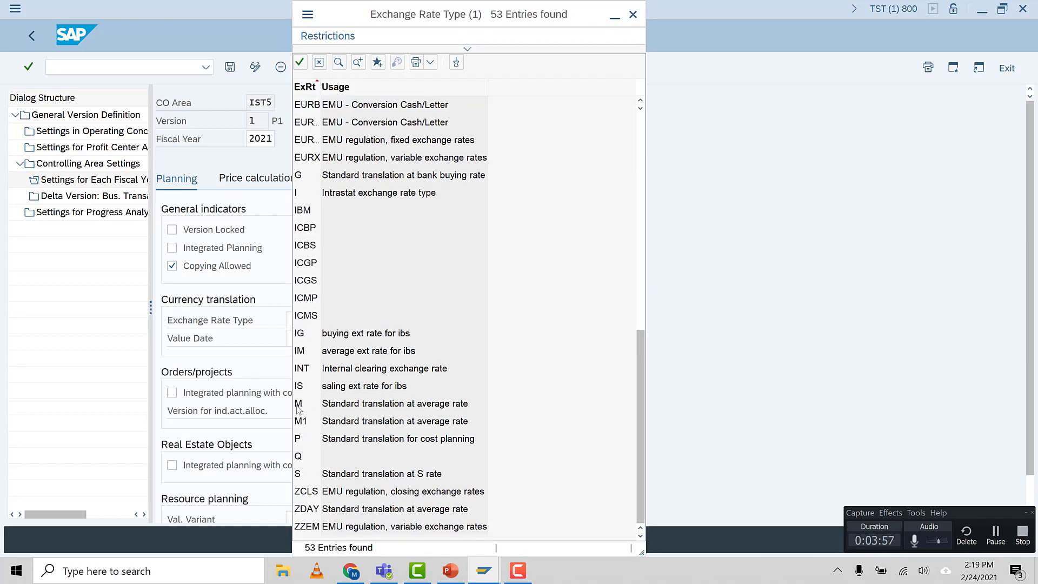
double_click(302, 439)
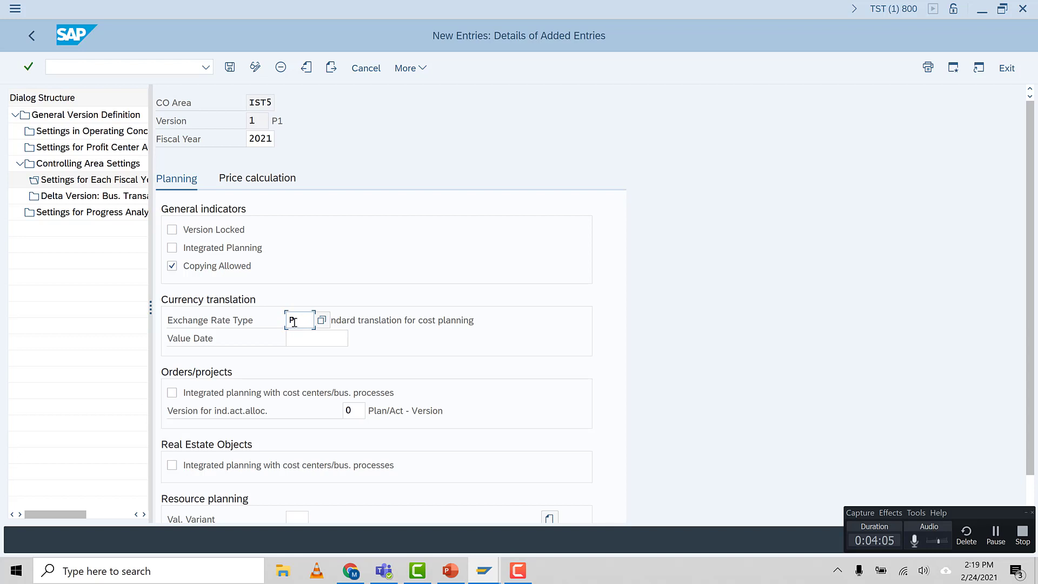
Review the planning and price calculation settings of the 2021 entry and save it under the proposed customizing request
scroll(315, 447, down, 1)
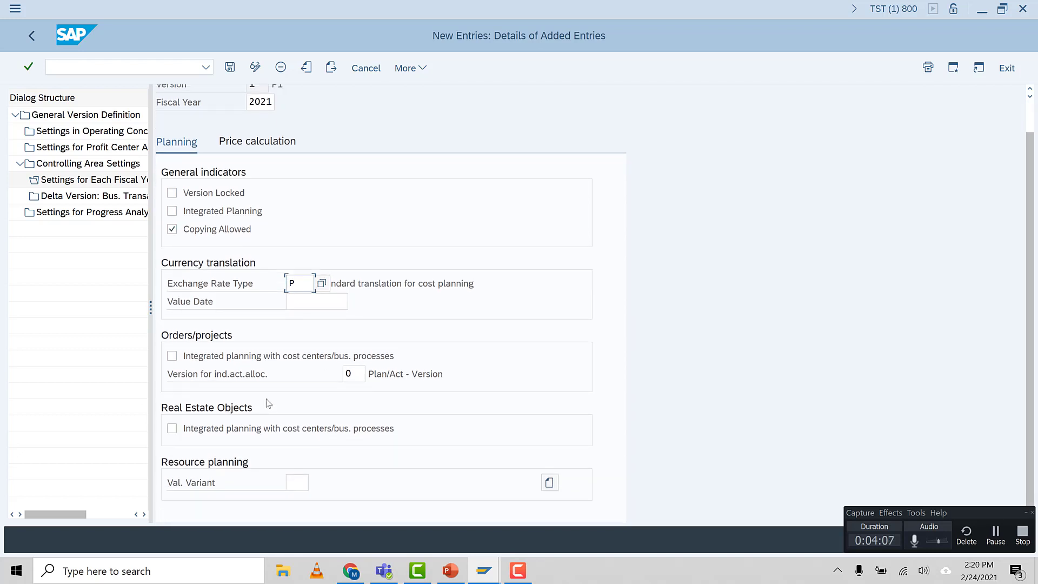
scroll(195, 147, up, 1)
click(246, 179)
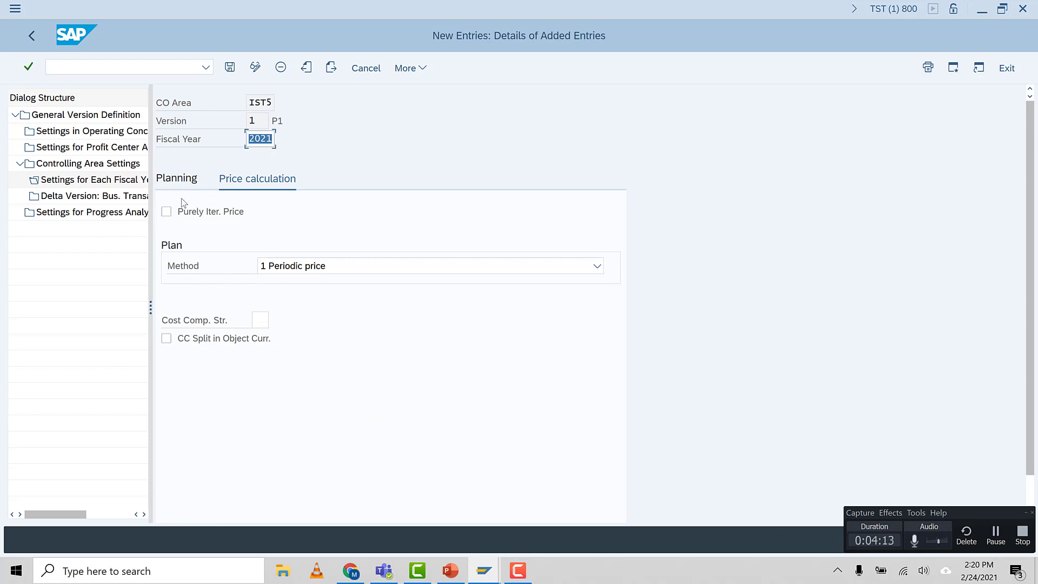
click(190, 184)
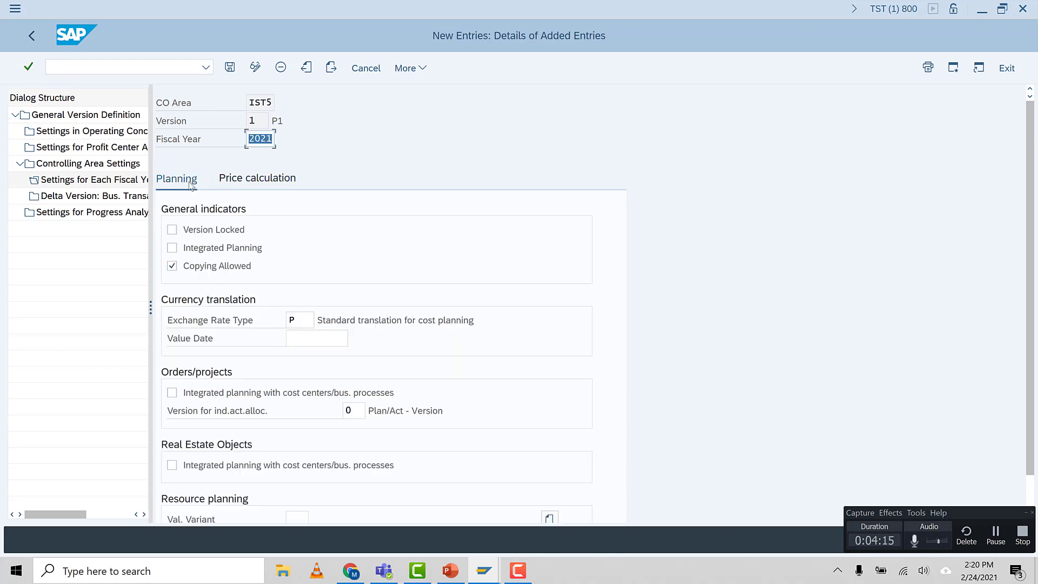
click(230, 67)
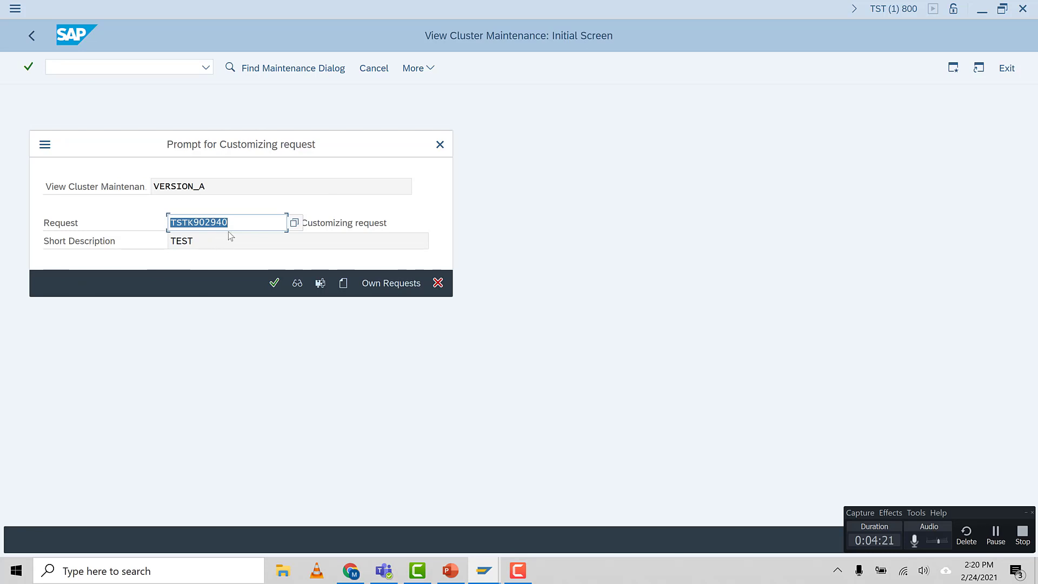
click(274, 283)
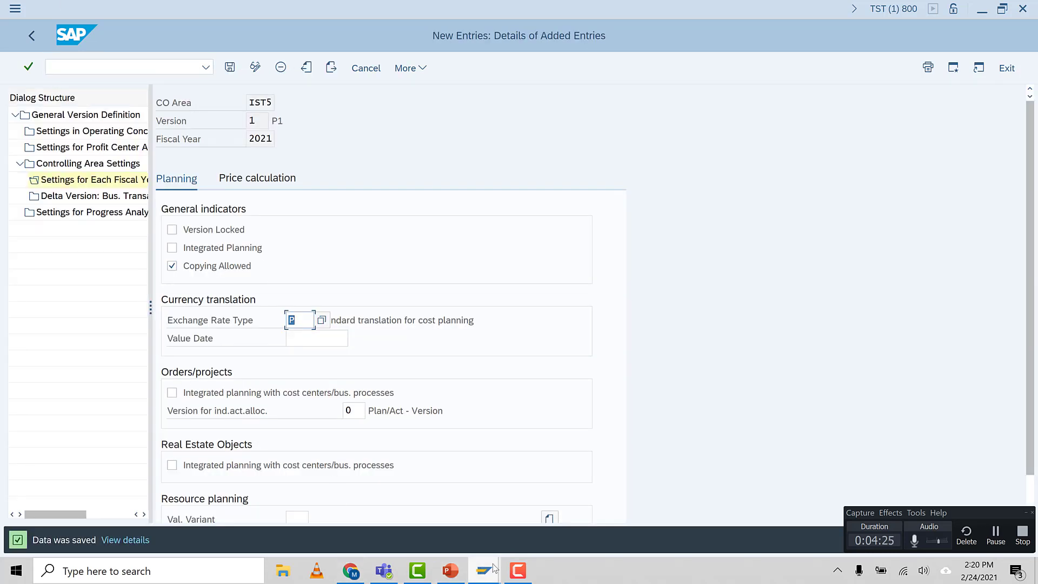
Switch to the PowerPoint presentation and examine the Cost Center Accounting table of configuration steps and transaction codes
click(451, 571)
click(329, 334)
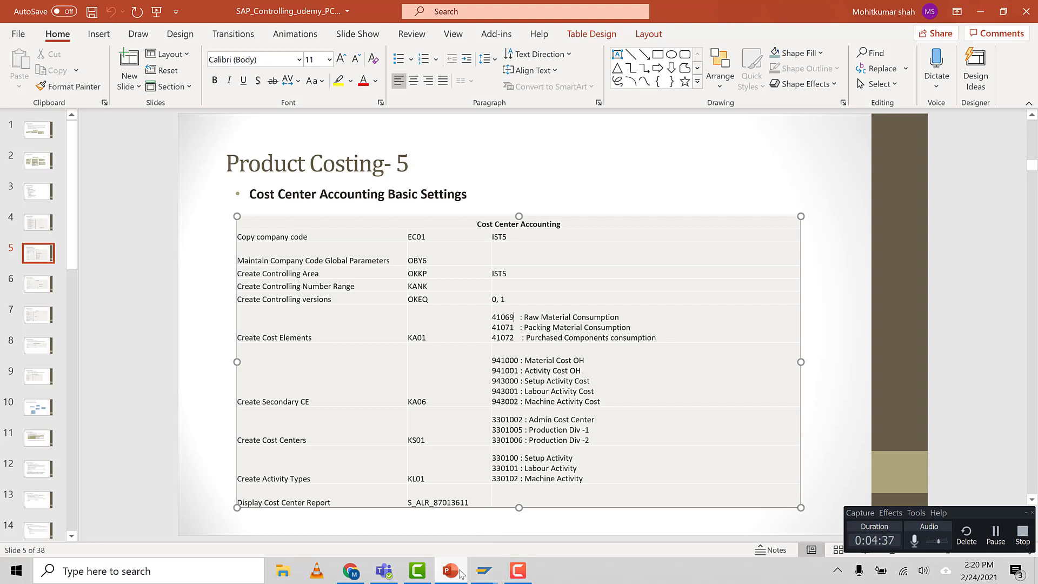
click(515, 522)
Switch to SAP, open G/L account maintenance with transaction FS00, and set the company code to IST5
click(82, 65)
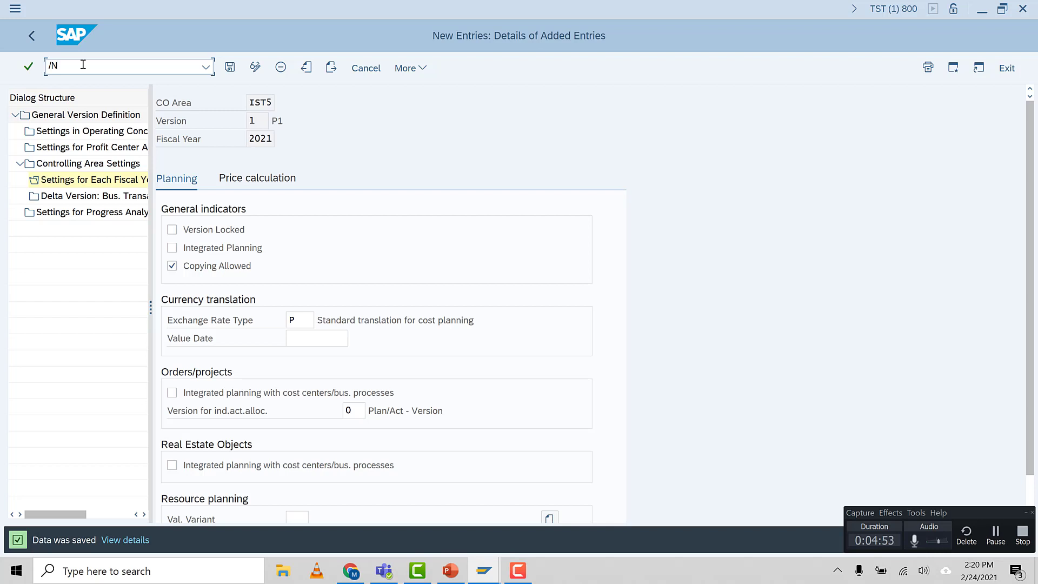
text(FS00)
key(Return)
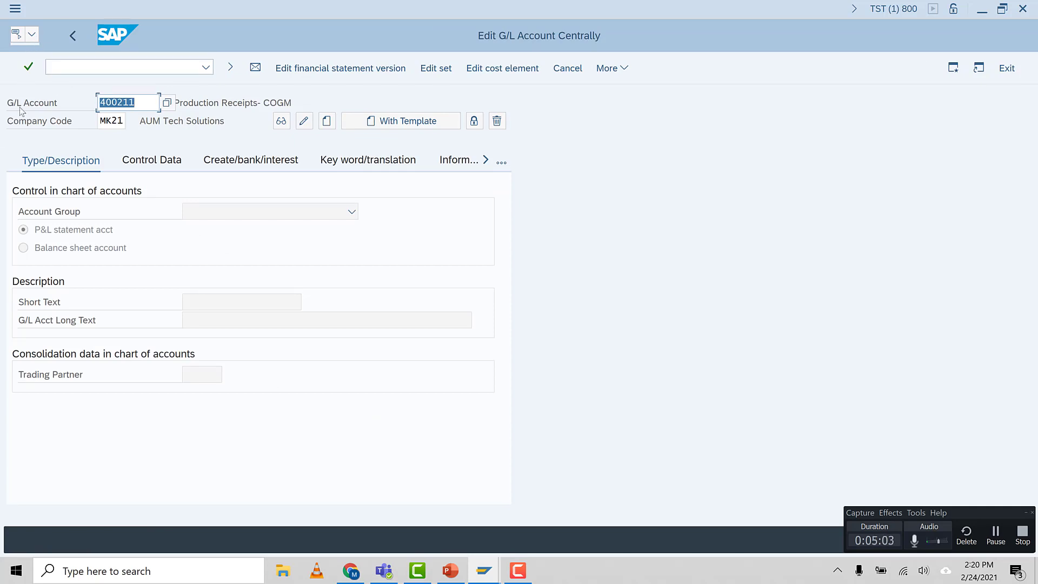
drag(99, 121, 124, 124)
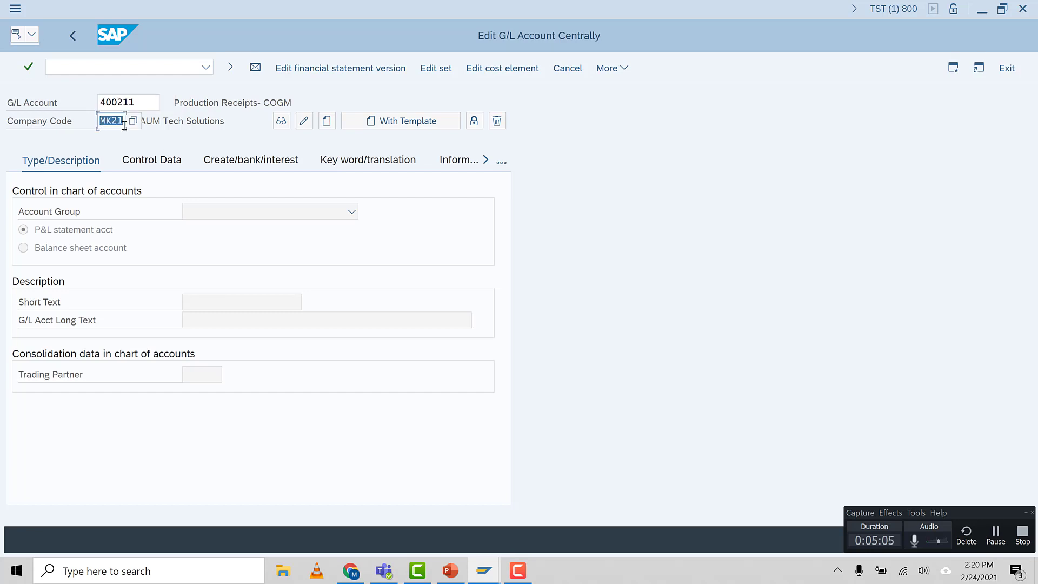
text(IST5)
key(Return)
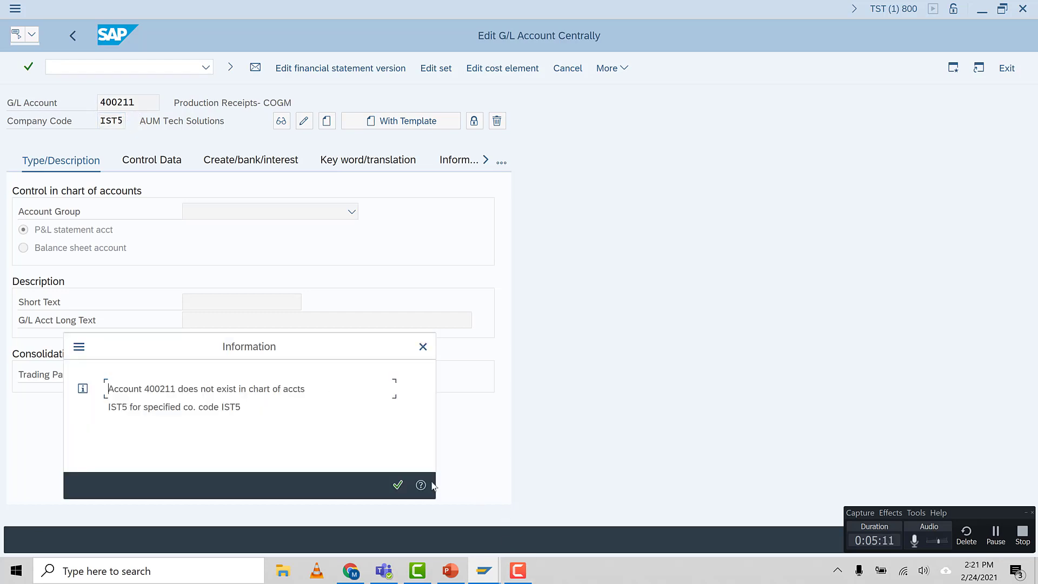
click(397, 485)
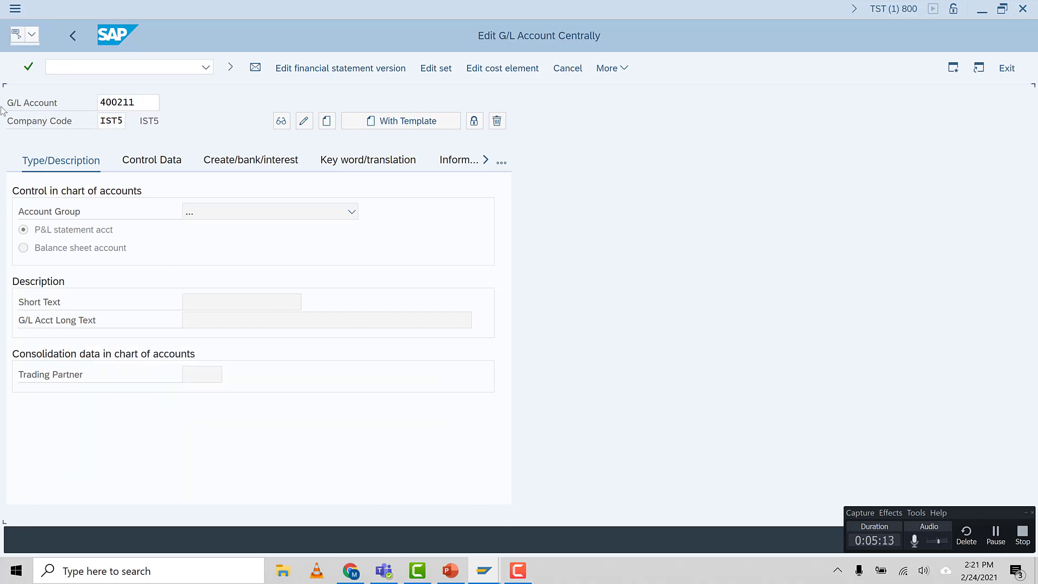
Try to create G/L account 41069 for company code IST5 with account group PL IST5 PL
key(BackSpace)
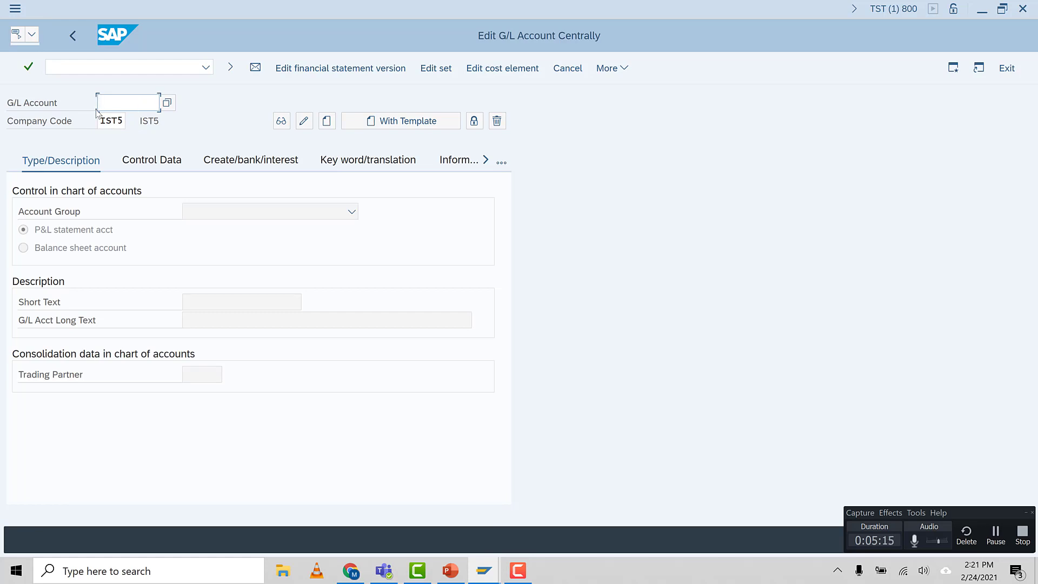
text(41069)
key(Return)
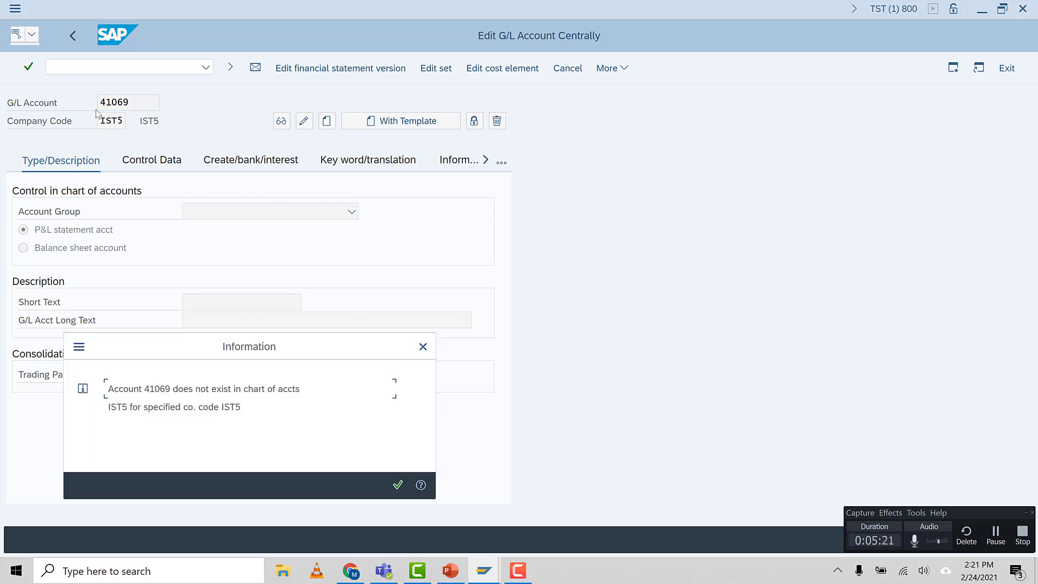
click(397, 485)
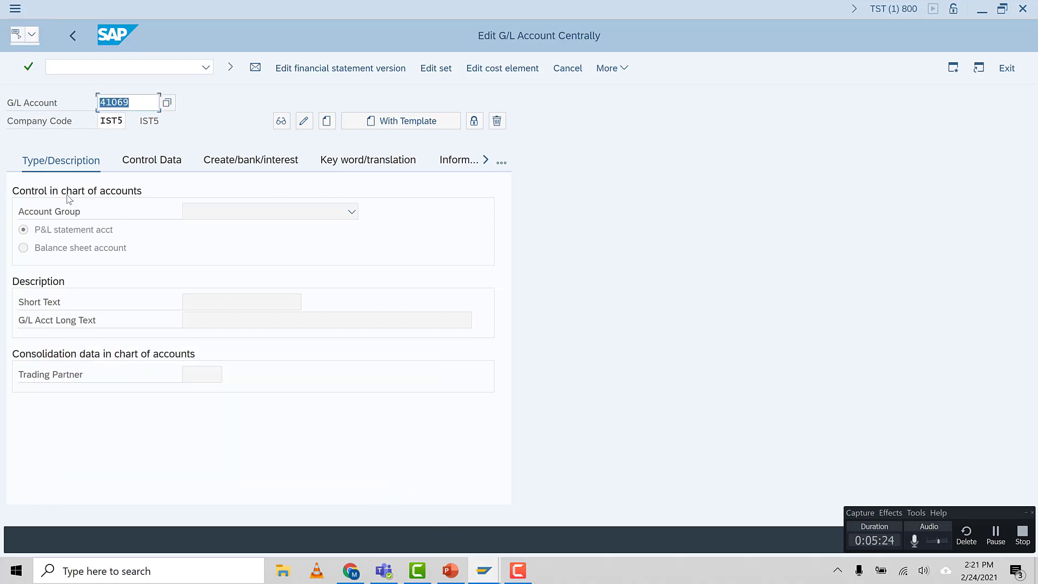
click(323, 124)
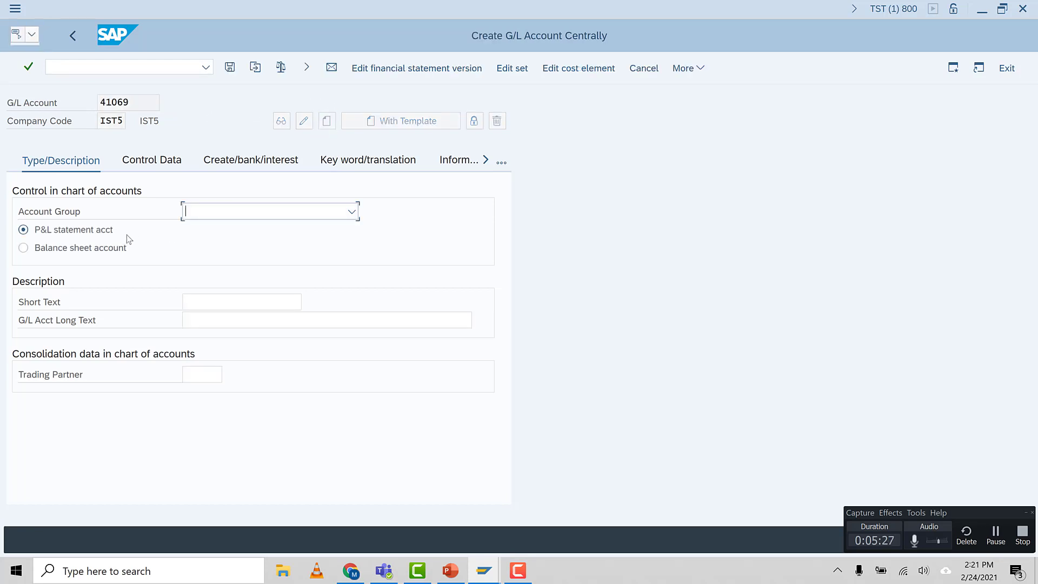
click(340, 216)
click(233, 250)
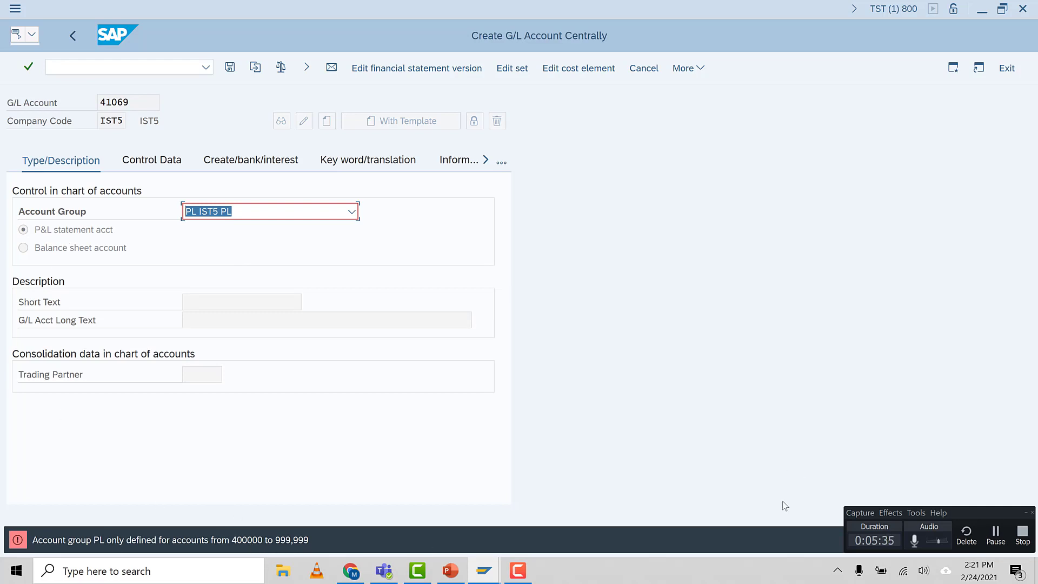
click(995, 531)
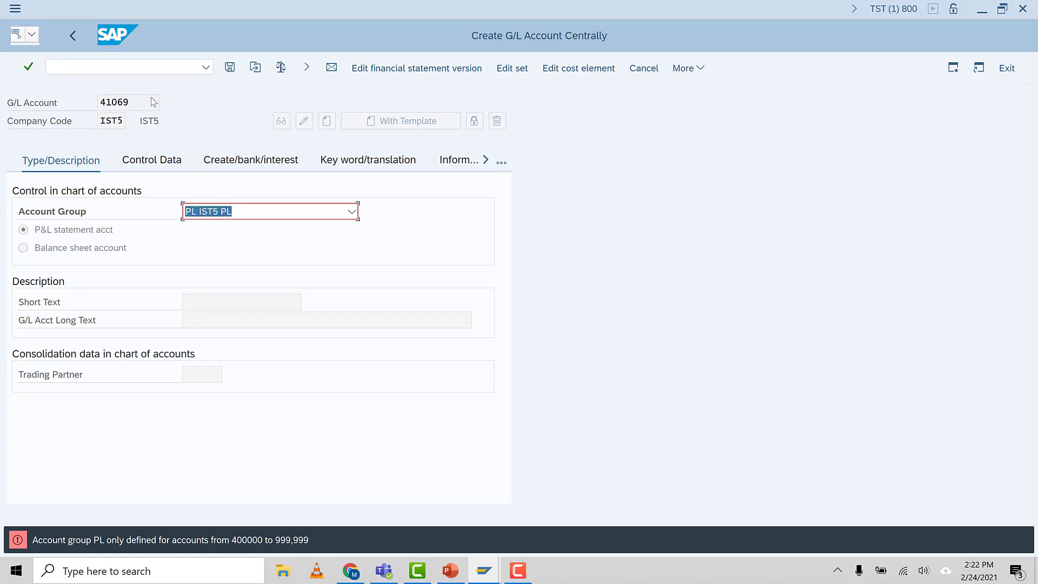
Restart central G/L account maintenance and change the G/L account number to 410690 for company code IST5
click(159, 65)
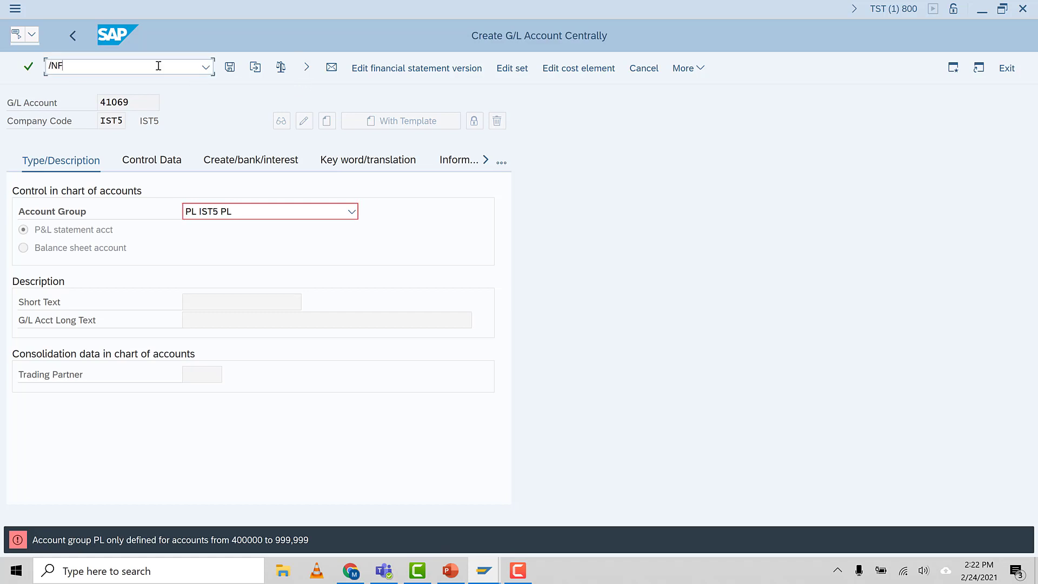
key(Return)
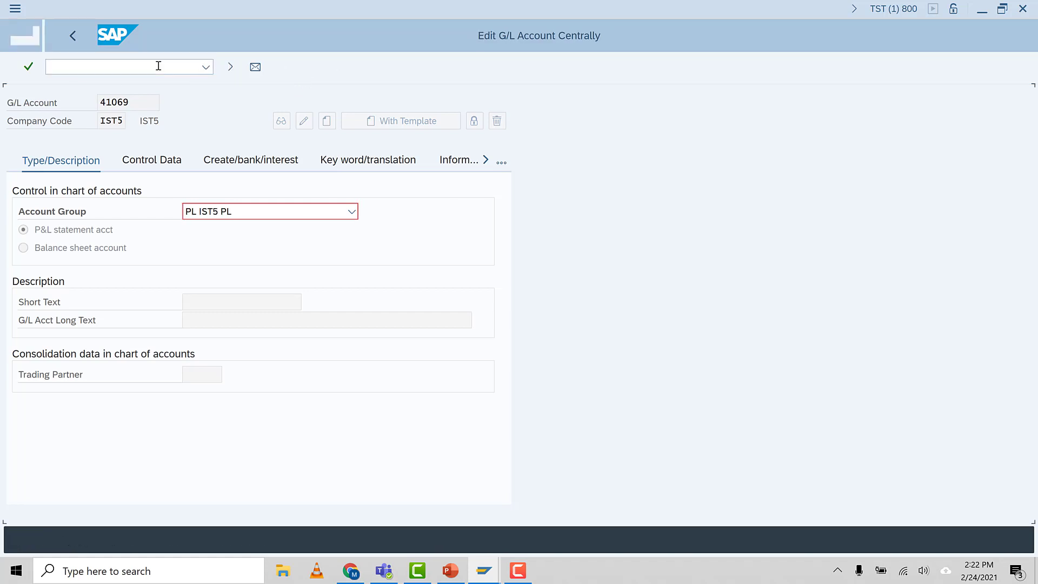
click(145, 110)
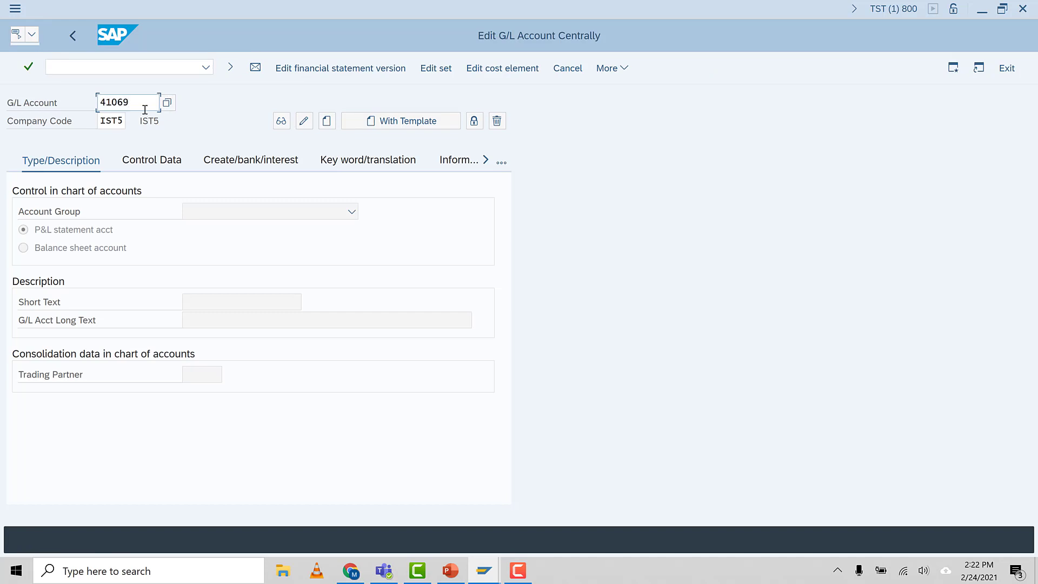
text(0)
key(Return)
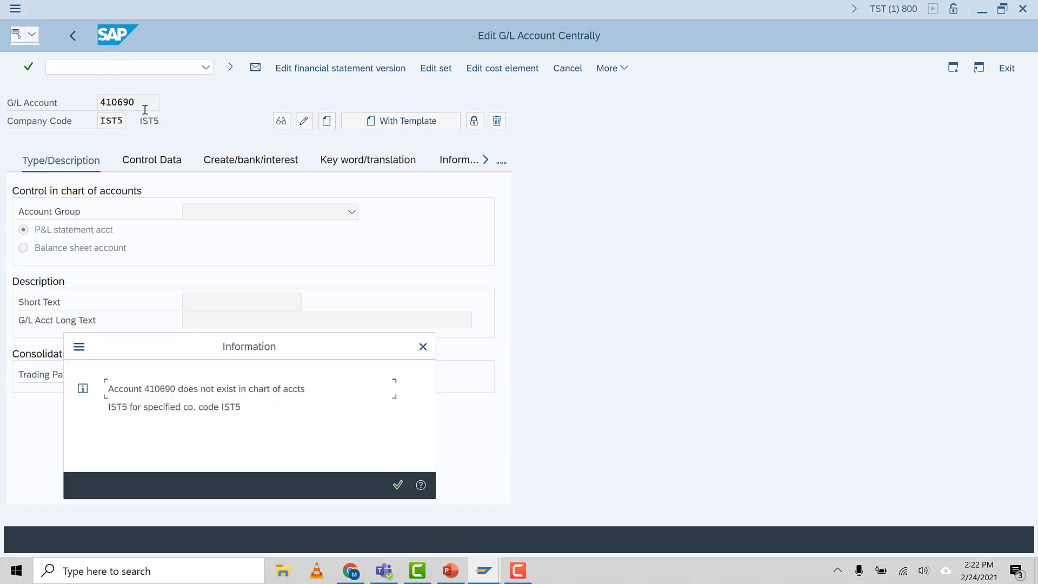
click(397, 485)
Start creating G/L account 410690 and assign it to account group PL IST5 PL
click(351, 212)
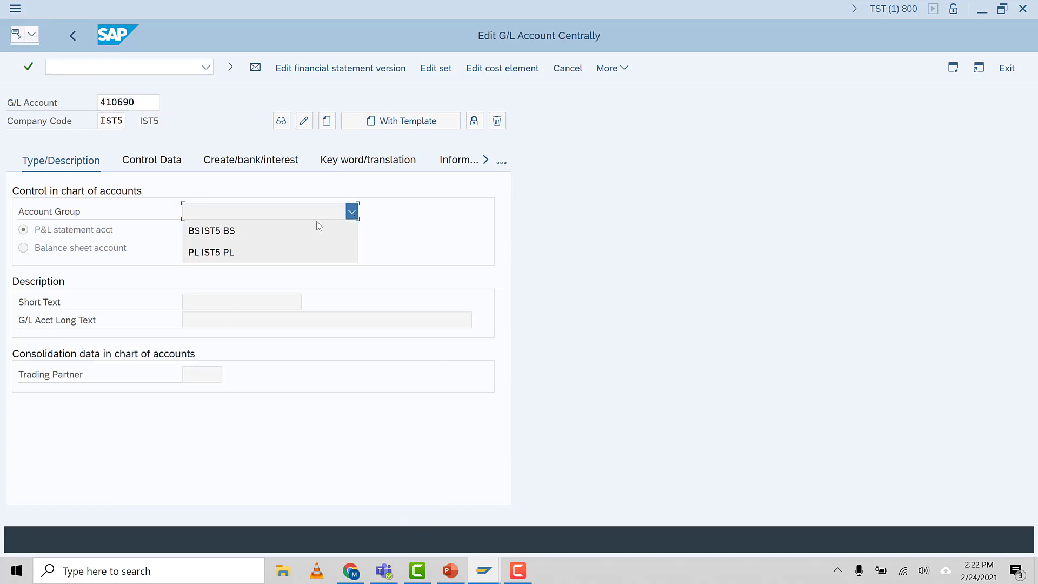
click(417, 267)
click(327, 121)
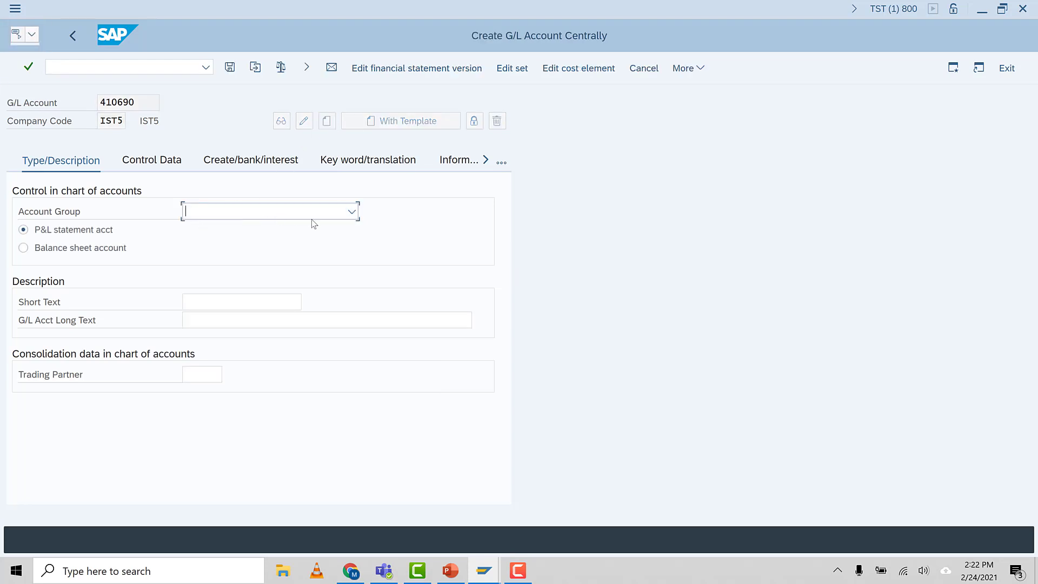
click(351, 211)
click(218, 253)
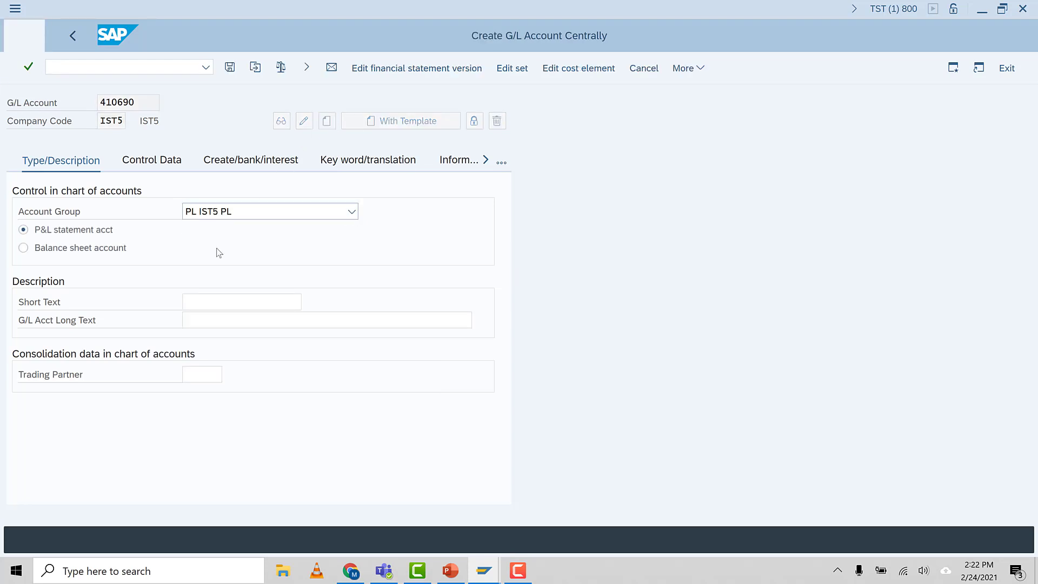
click(142, 104)
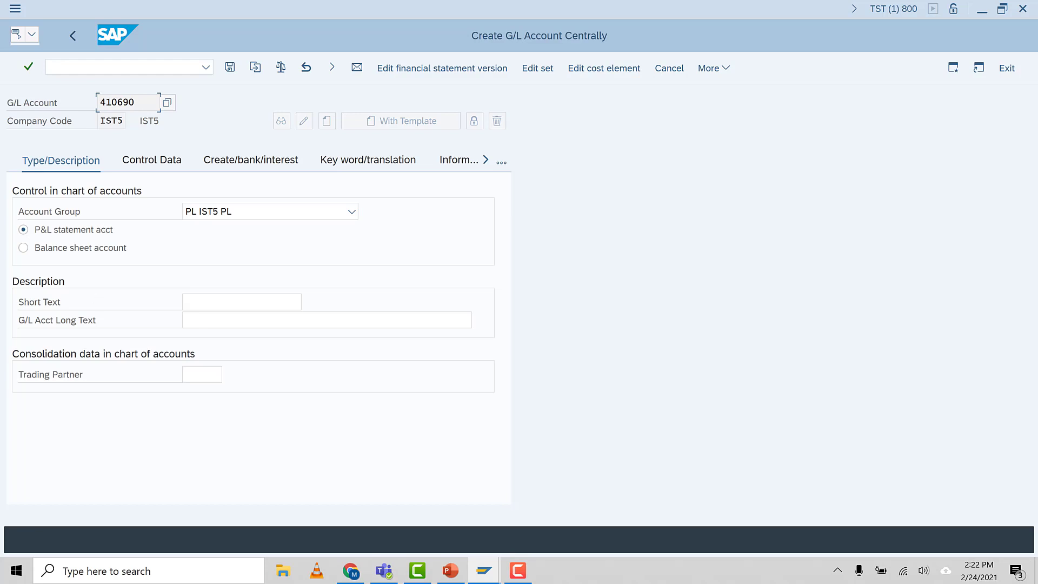
Enter Raw Matl Con as both the short text and the long text of the account
click(213, 304)
text(Ra)
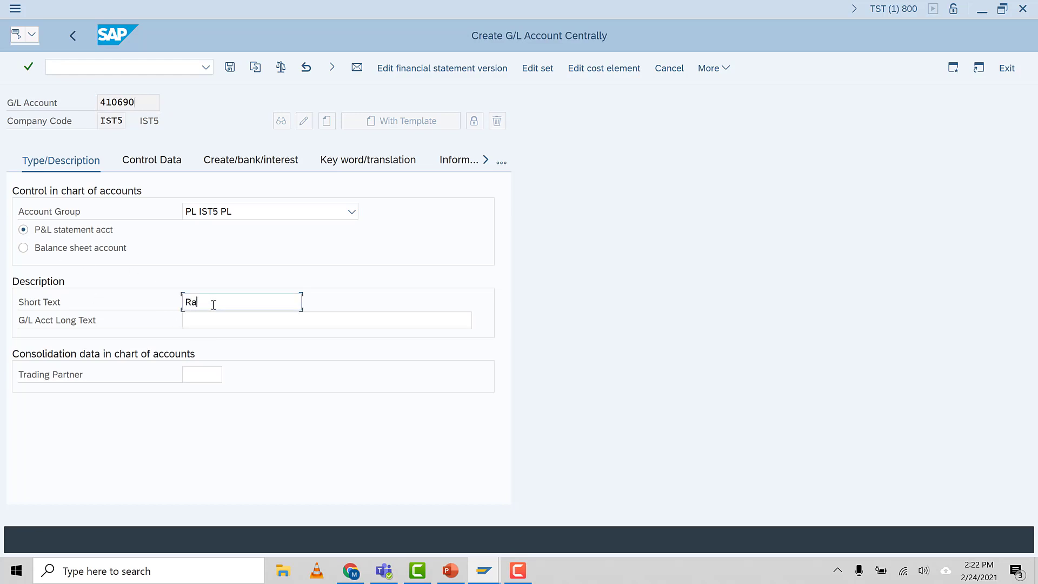
text(w Matl Con)
key(shift+Home)
key(Home)
click(209, 316)
key(ctrl+v)
Enable line item display and choose sort key 001 in the account's control data
click(149, 163)
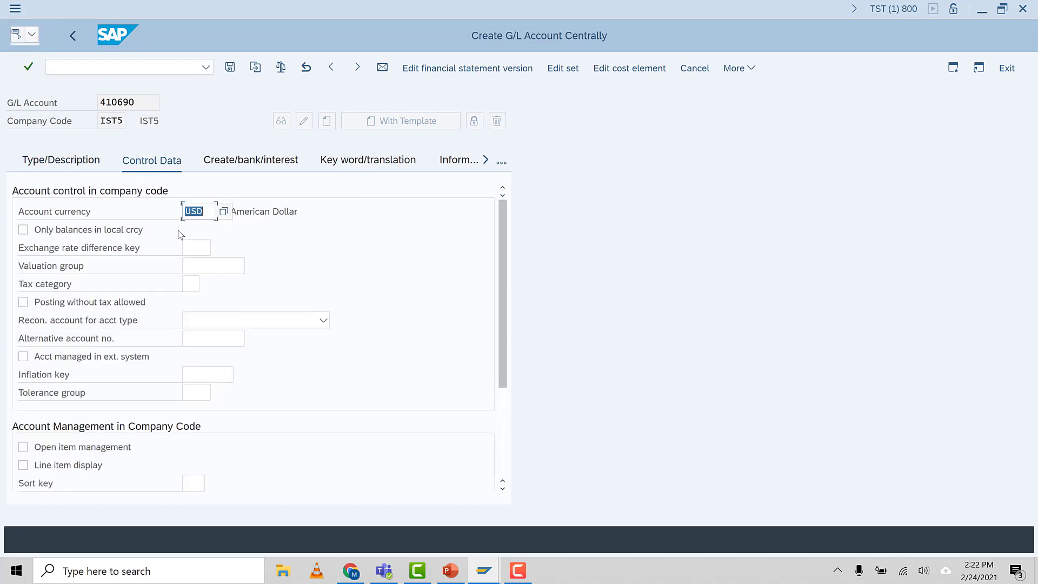
click(205, 214)
click(24, 467)
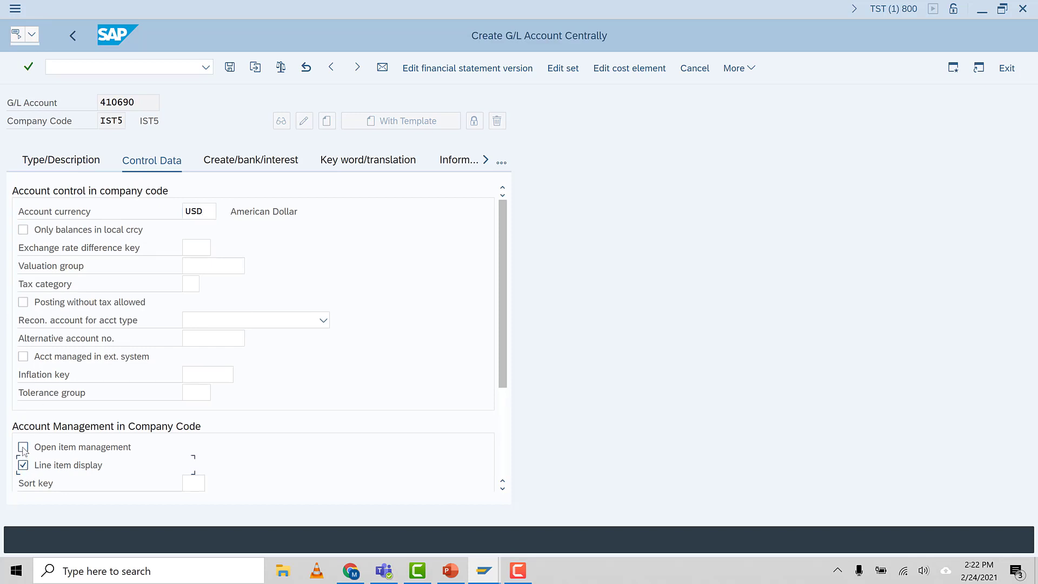
click(136, 109)
click(187, 482)
key(F4)
double_click(225, 124)
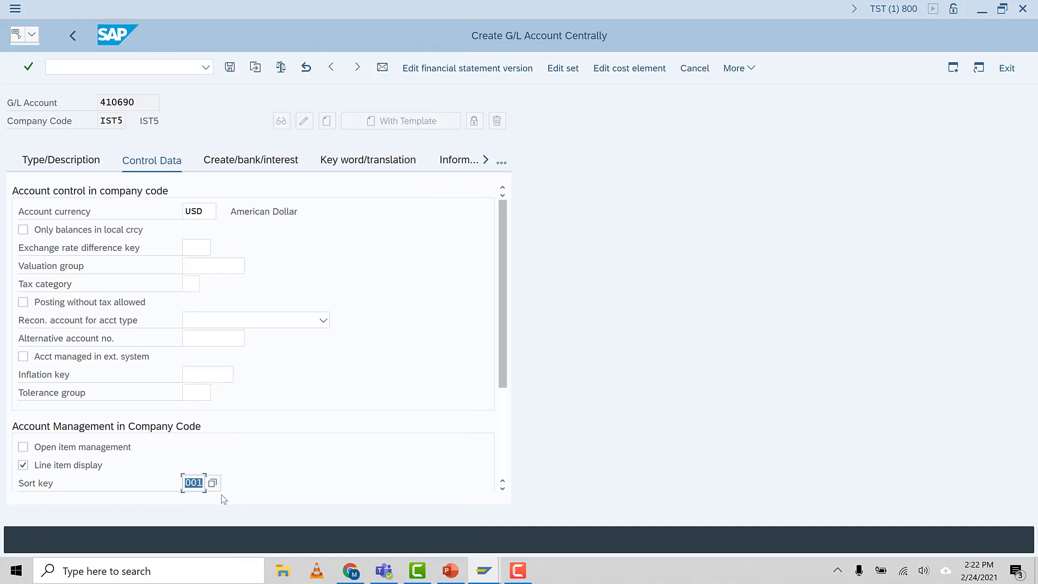
click(197, 489)
Assign field status group G001, General (with text, allocation), to the account and save it
click(240, 162)
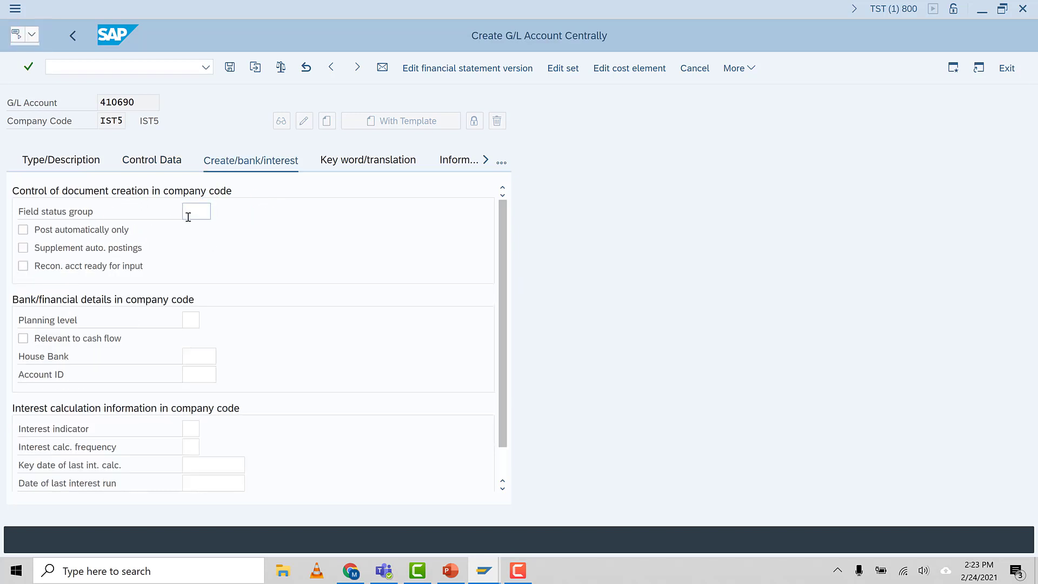
key(F4)
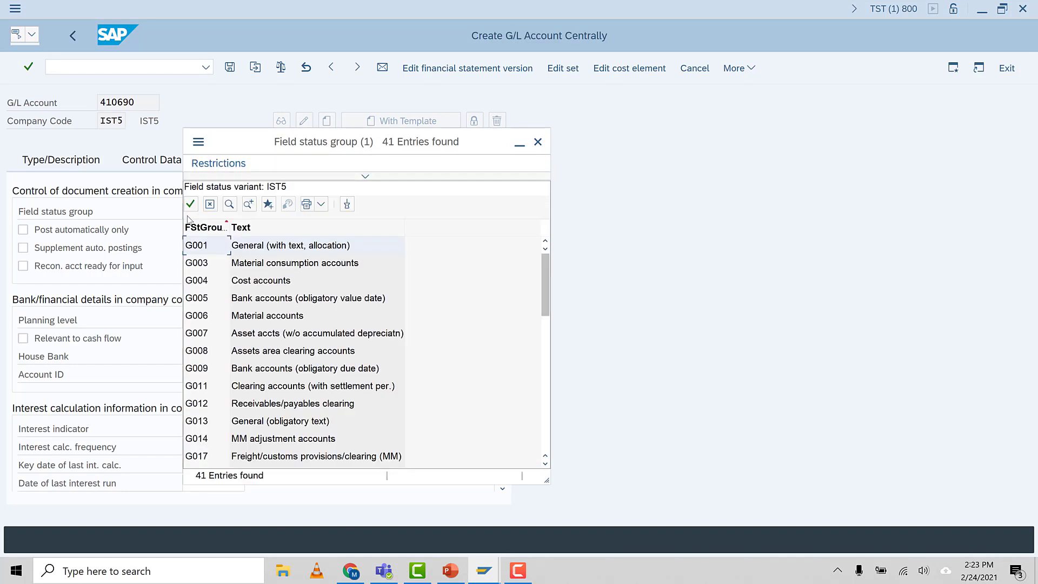
click(214, 246)
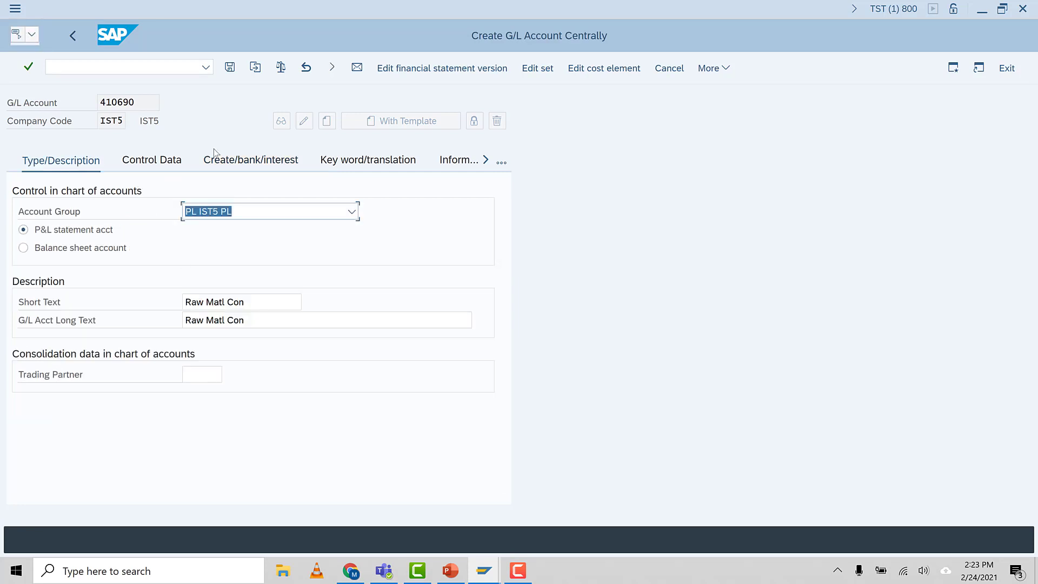
click(231, 68)
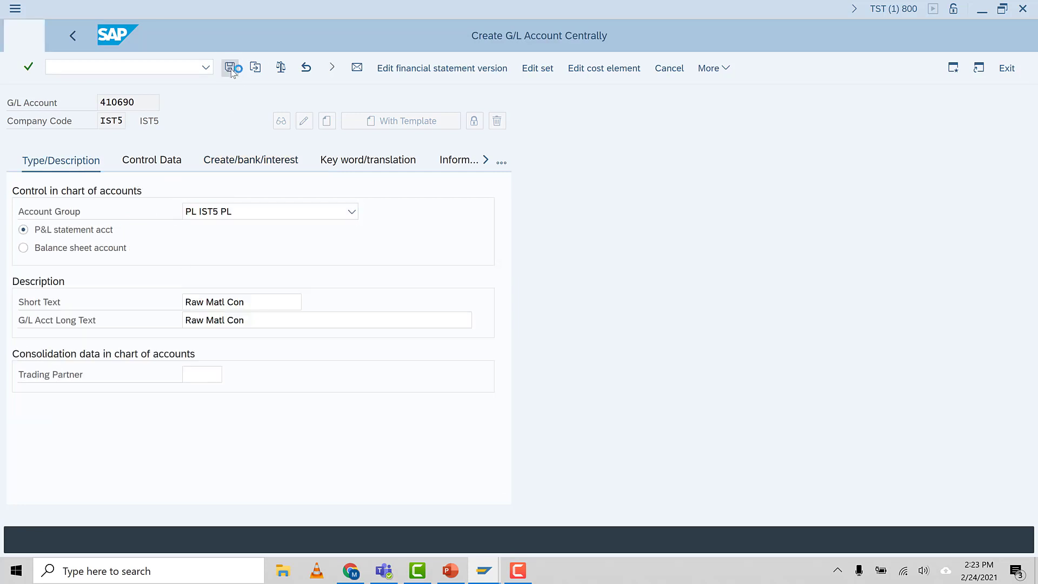
click(136, 103)
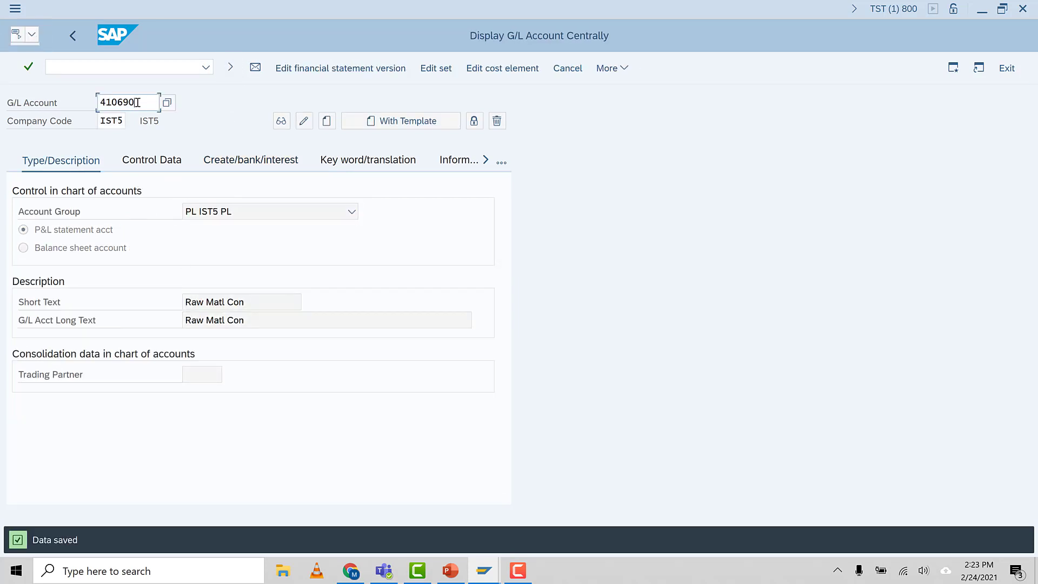
click(253, 301)
click(143, 101)
Start creating a cost element for account 410690 with a valid-from date of 01.01.2021
click(513, 73)
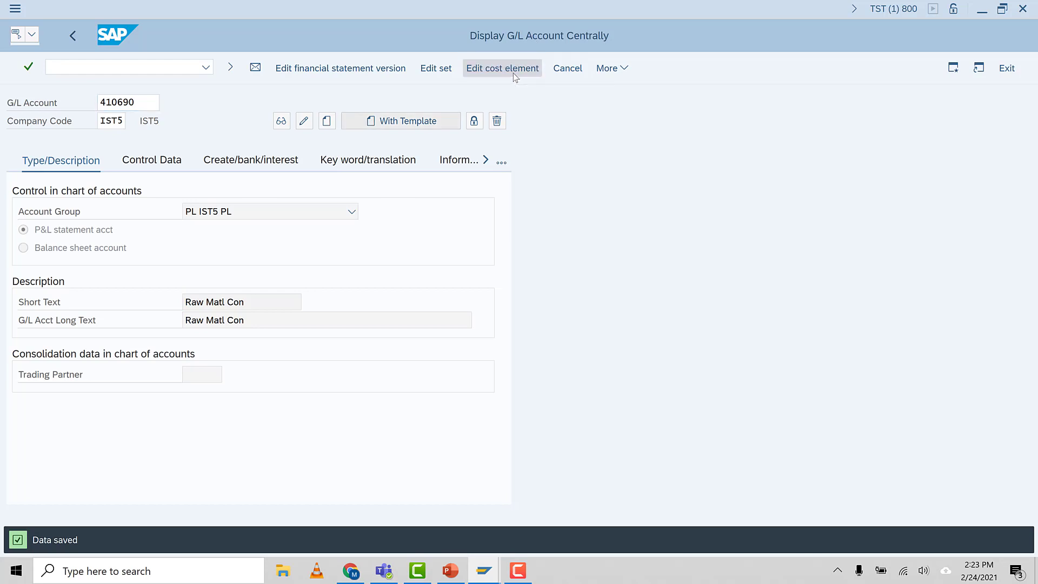
click(140, 156)
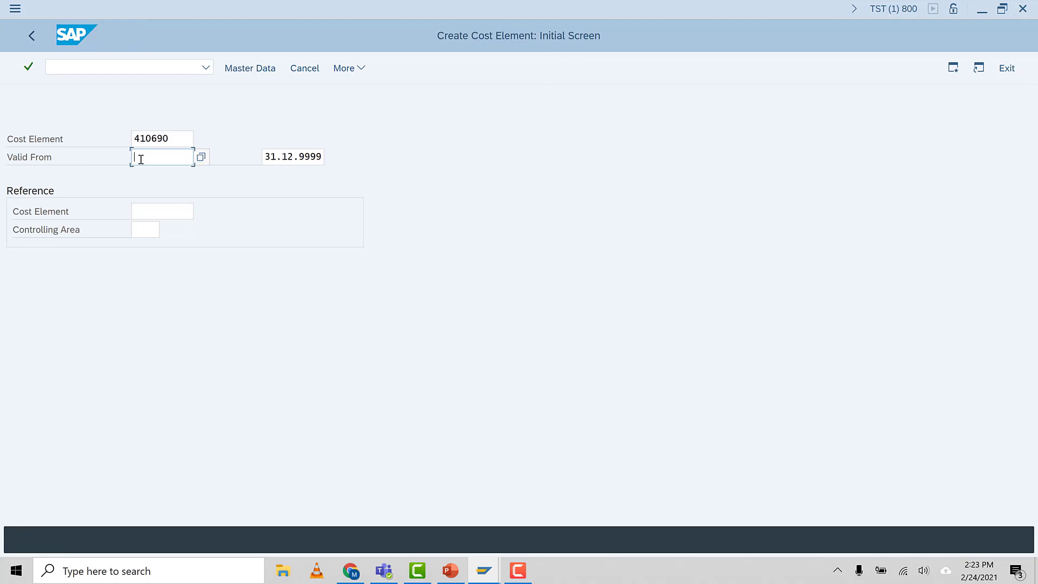
text(01)
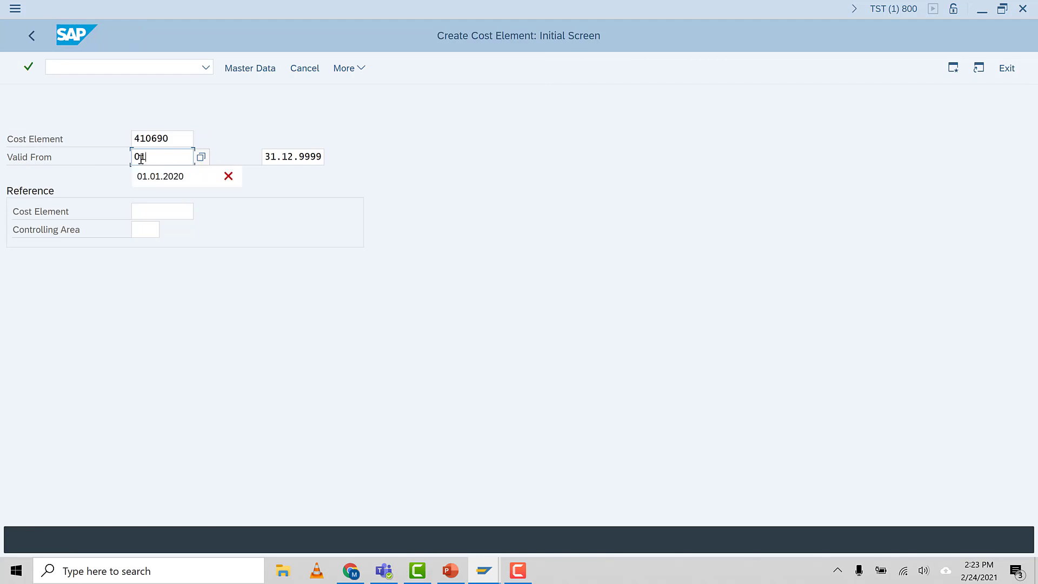
click(166, 179)
key(BackSpace)
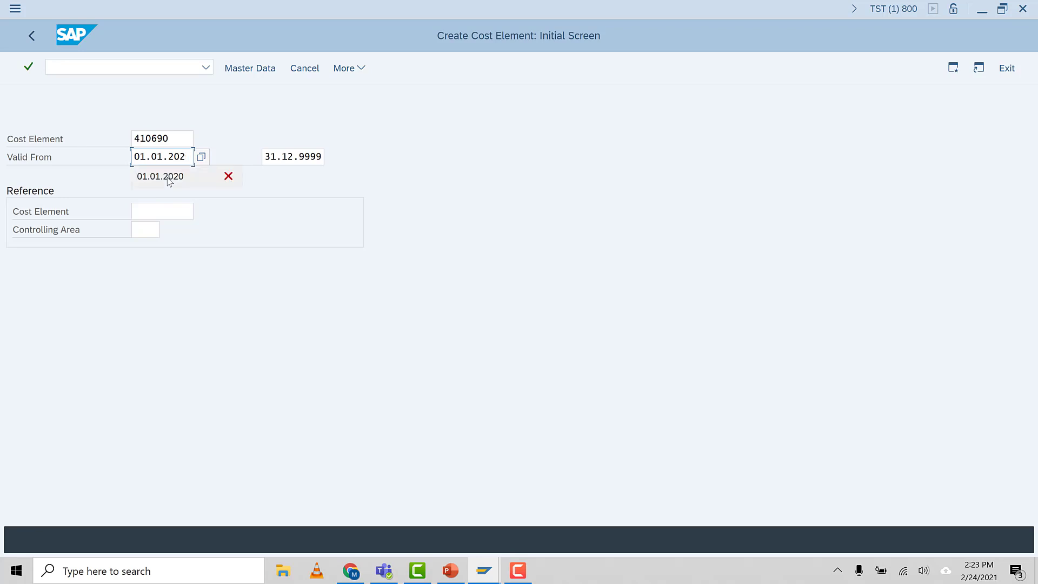
text(1)
key(Return)
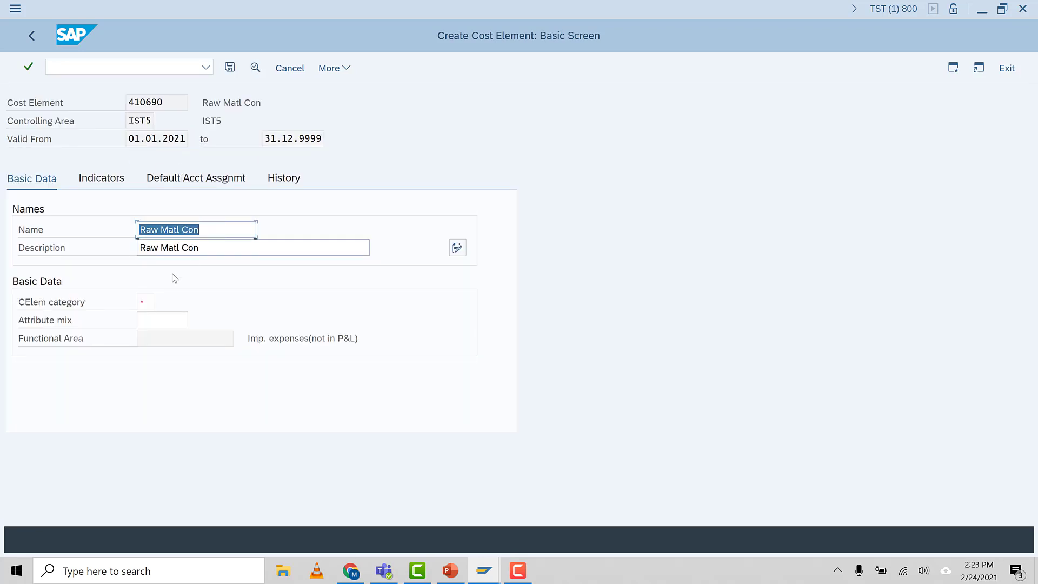
Assign cost element category 1, Primary costs/cost-reducing revenues, to cost element 410690 and save it
click(143, 301)
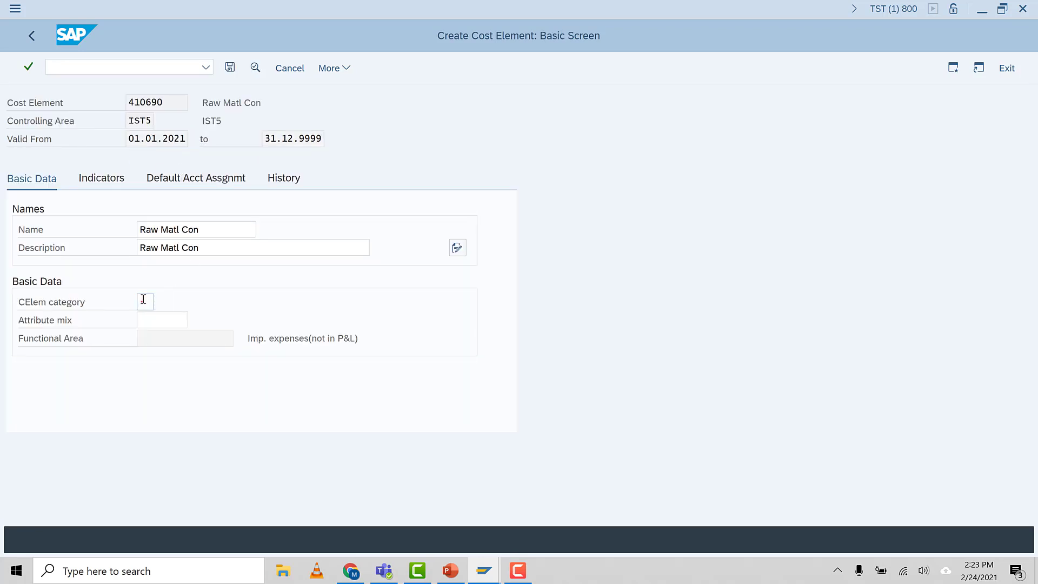
key(F4)
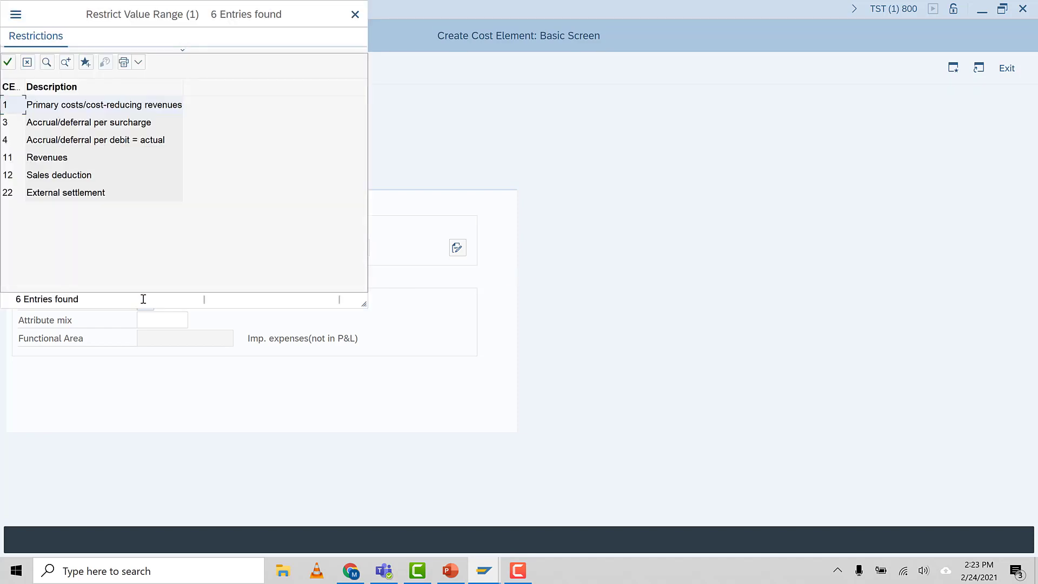
double_click(15, 112)
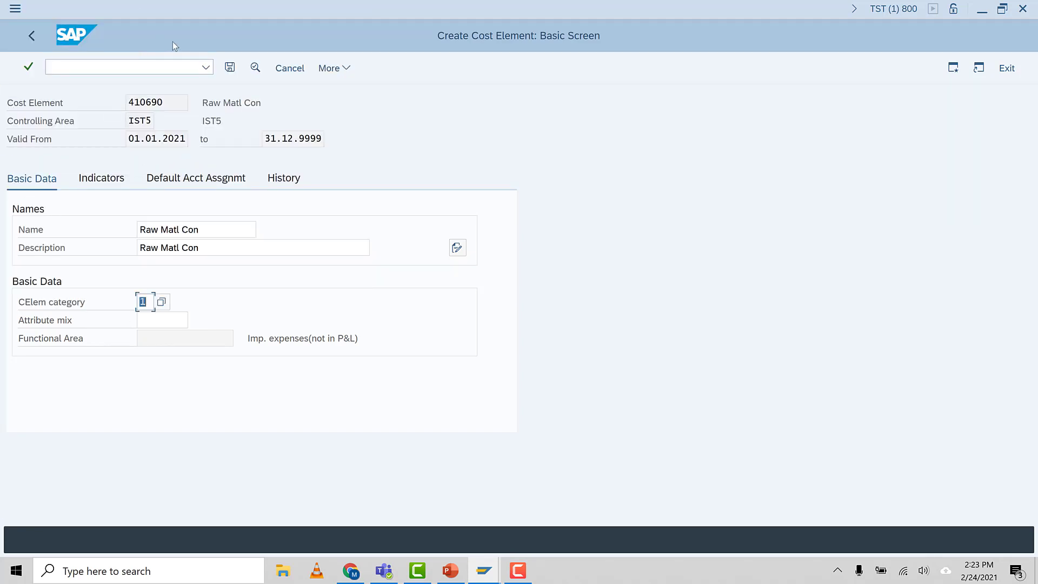
click(232, 69)
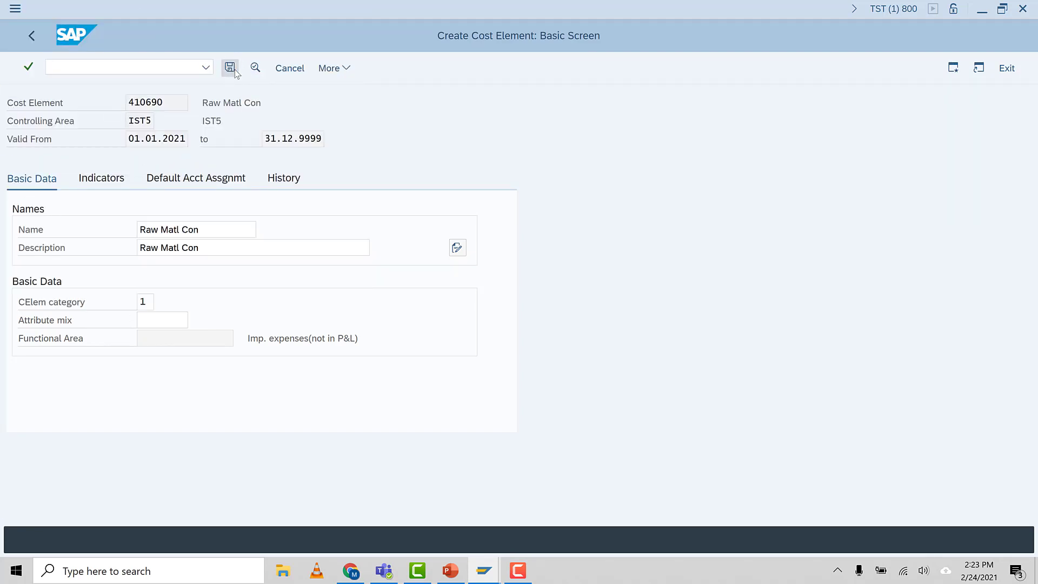
Start creating G/L account 410710 in company code IST5 and assign account group PL IST5 PL
click(133, 102)
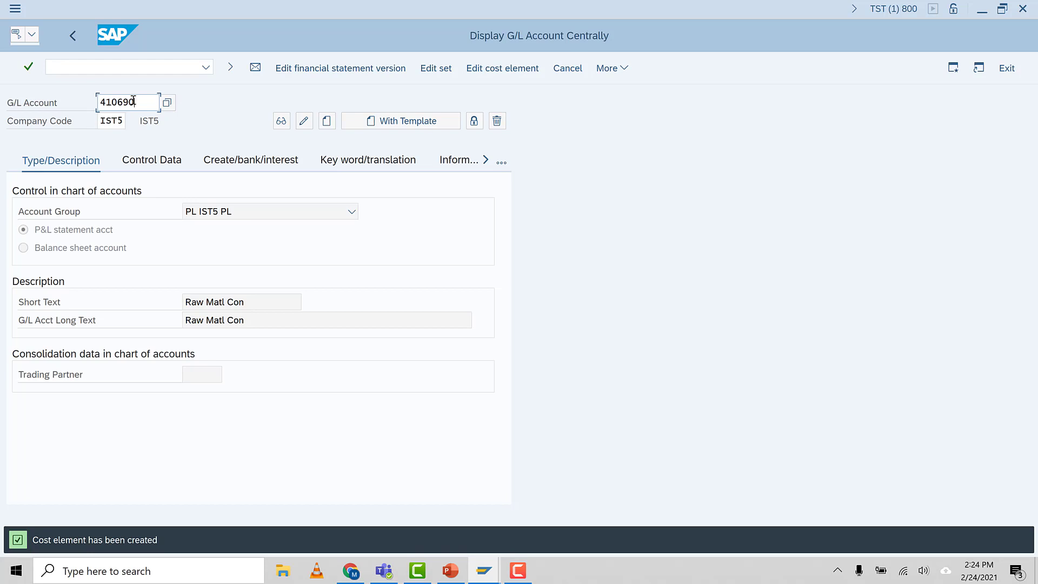
key(BackSpace)
key(BackSpace)
key(BackSpace)
text(71)
key(Return)
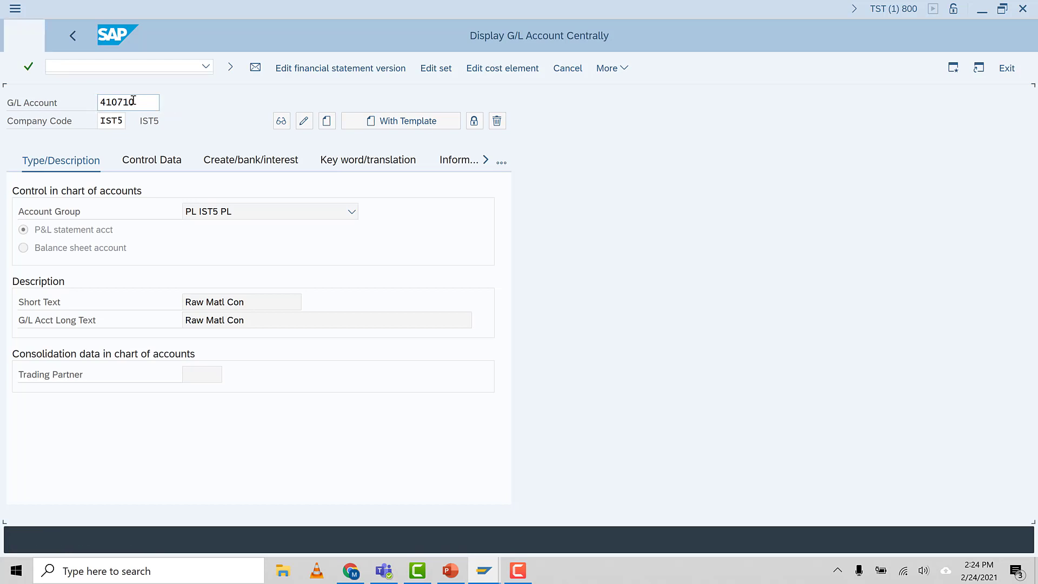
click(352, 214)
click(223, 252)
Enter Packing Matl as both the short text and the long text of account 410710
click(208, 300)
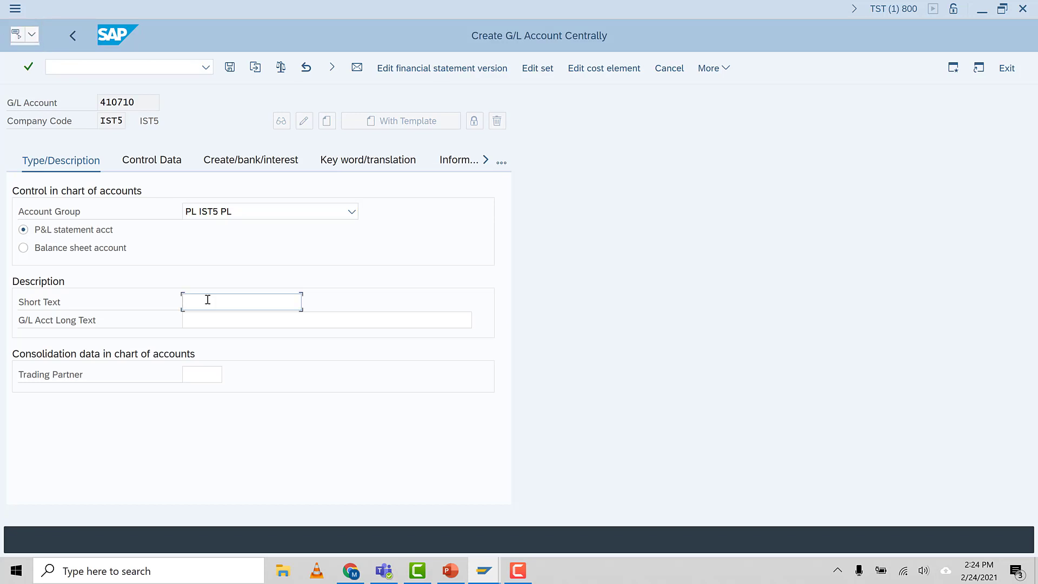
text(Packing Matl)
drag(260, 305, 80, 317)
key(ctrl+c)
click(211, 317)
key(ctrl+v)
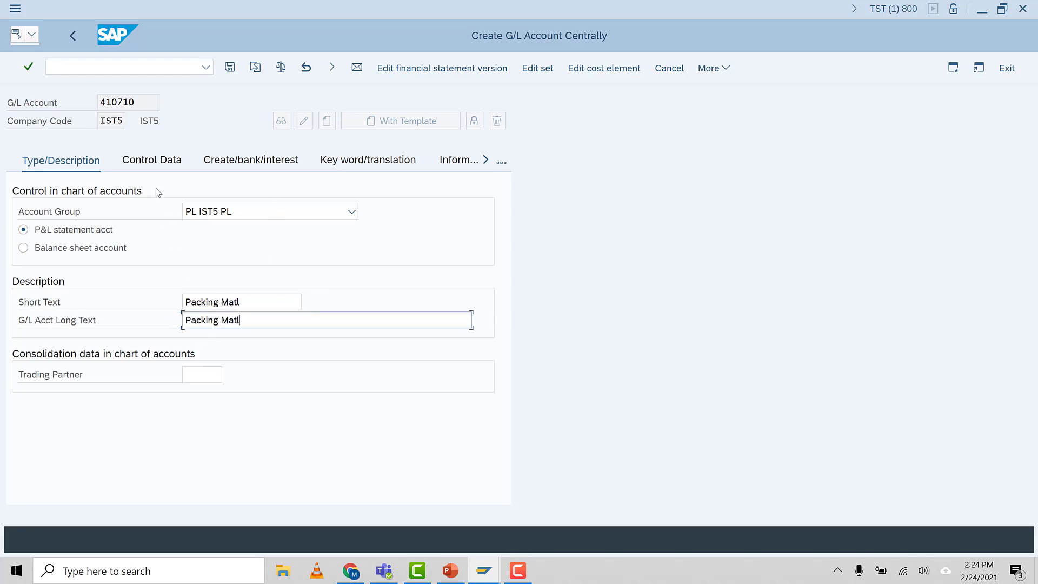
Enable line item display and set sort key 001 in the control data of account 410710
click(168, 164)
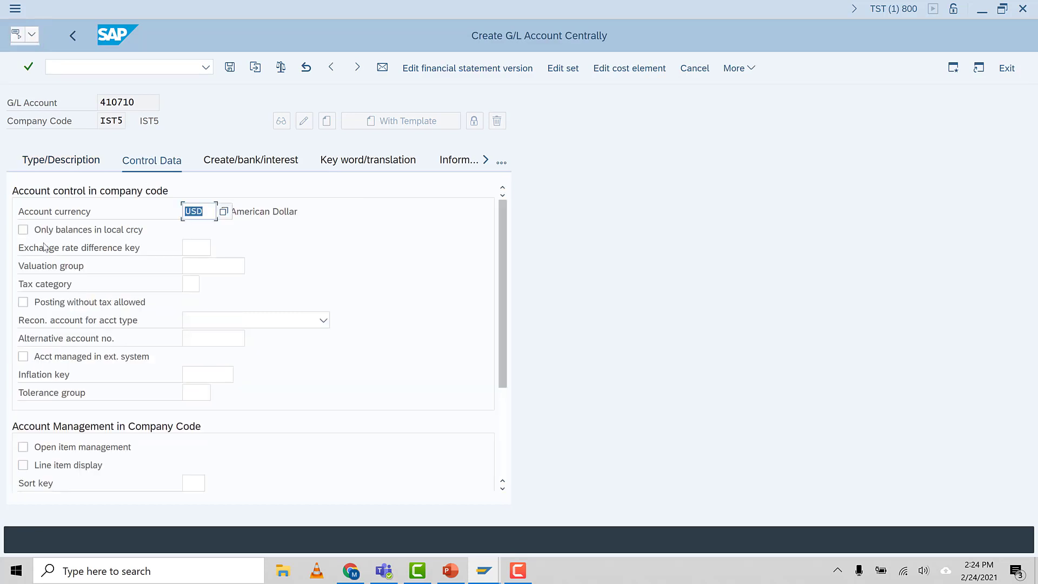
click(22, 465)
click(191, 484)
click(190, 485)
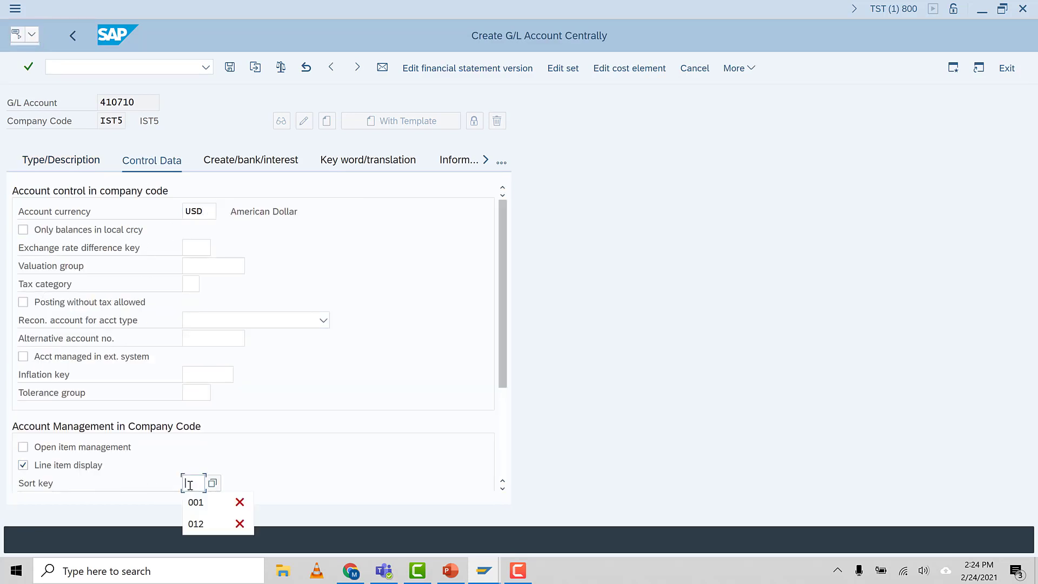
click(199, 499)
Assign field status group G001 to account 410710 and save the account
click(223, 162)
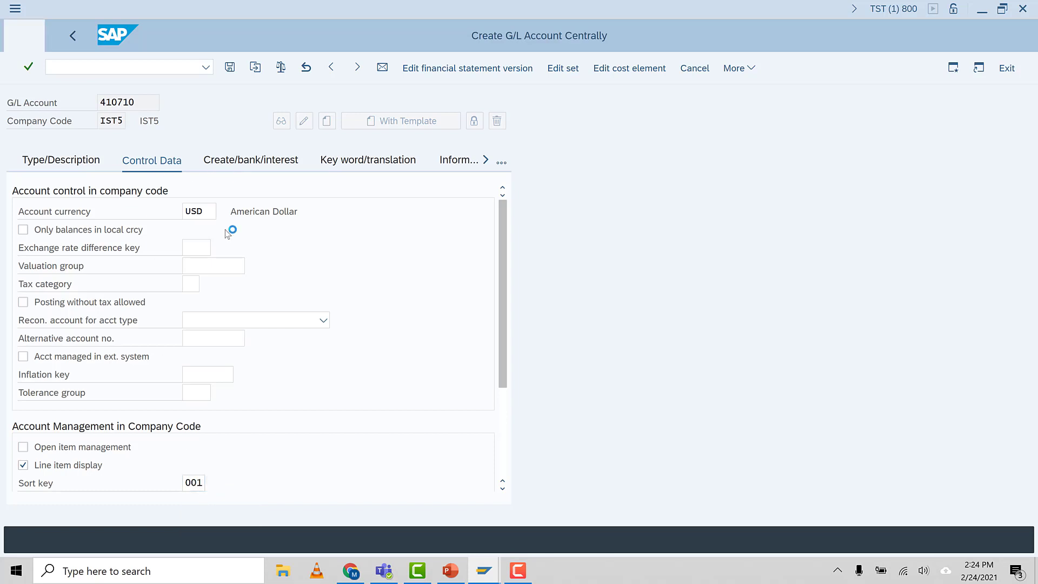
click(204, 217)
click(199, 231)
click(236, 69)
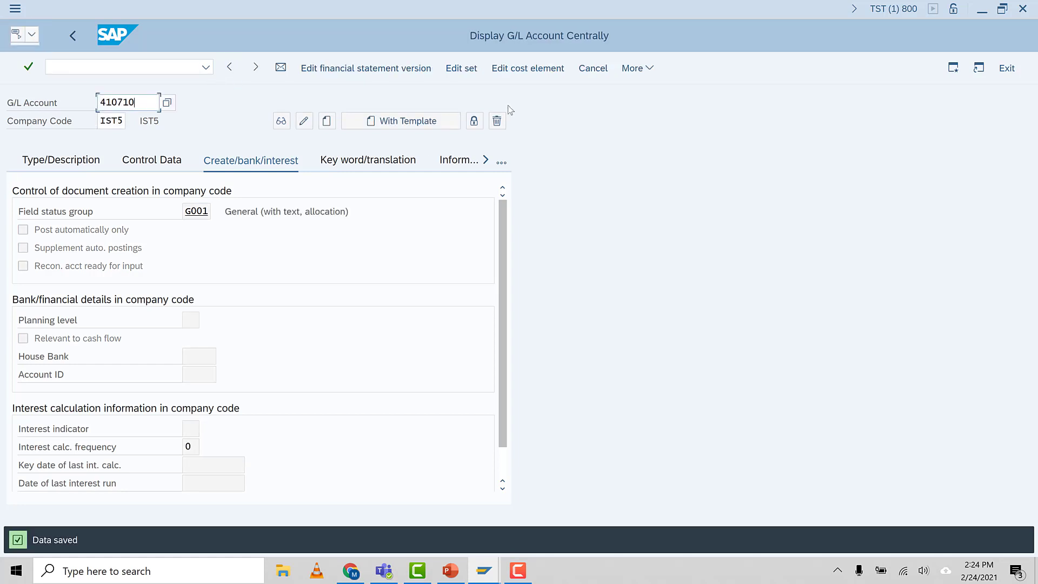
Create the cost element for account 410710, valid from 01.01.2021, with category 1, and save it
click(533, 69)
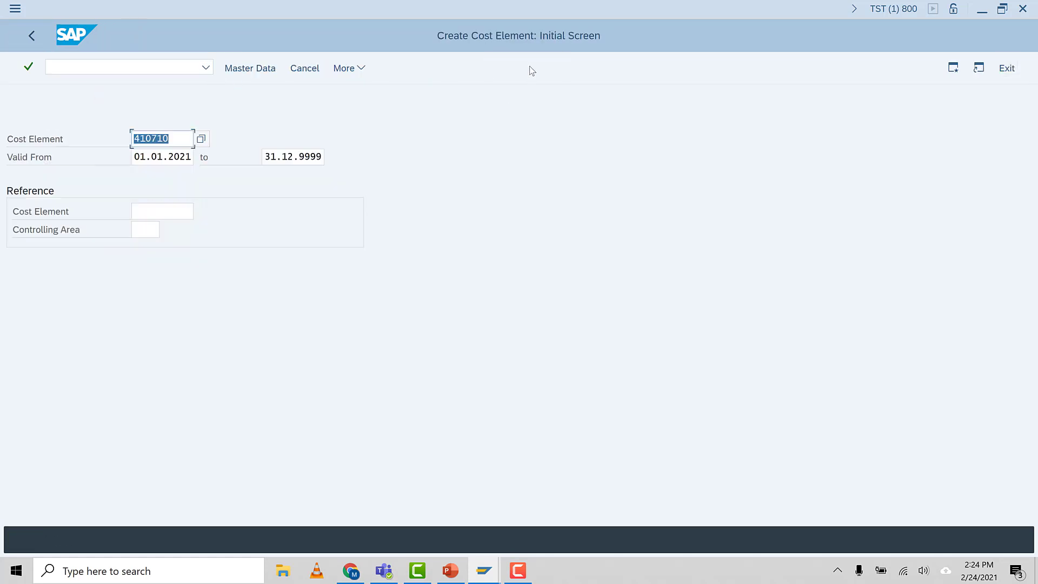
click(172, 140)
key(Return)
click(145, 301)
click(145, 302)
click(154, 323)
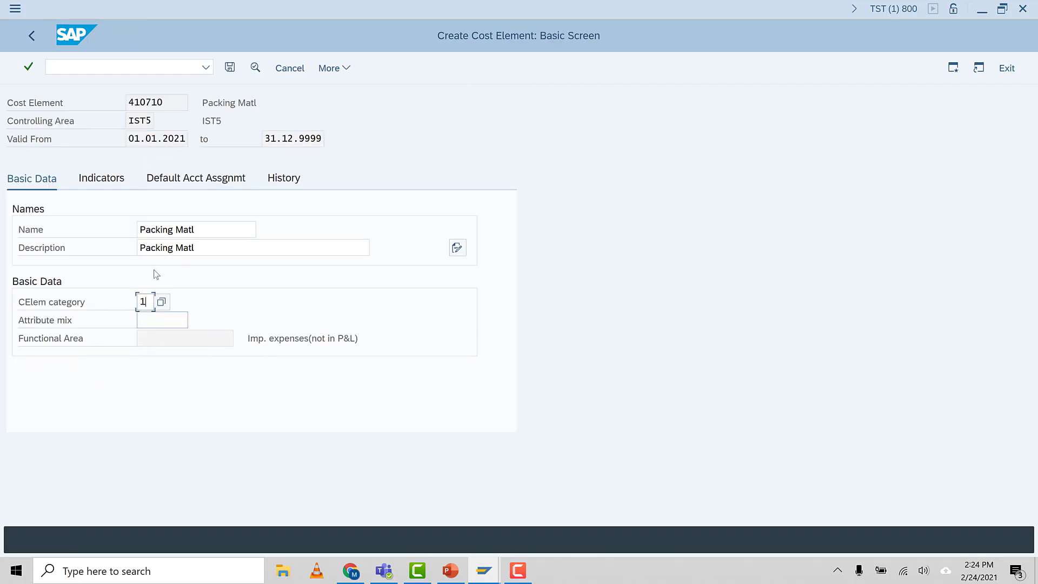
click(230, 68)
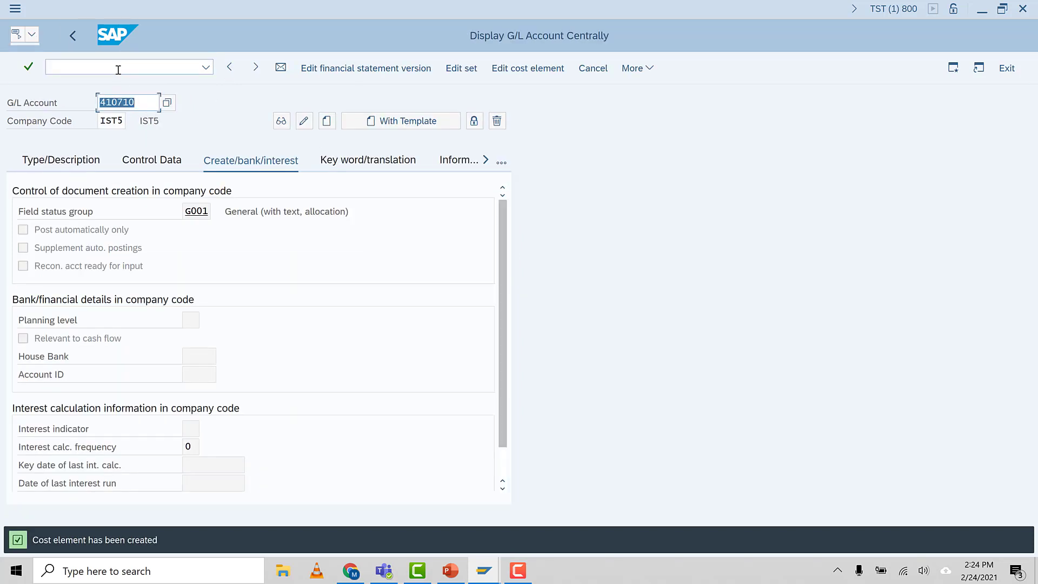
Start creating G/L account 410720 in company code IST5 and assign field status group G001
click(142, 102)
key(BackSpace)
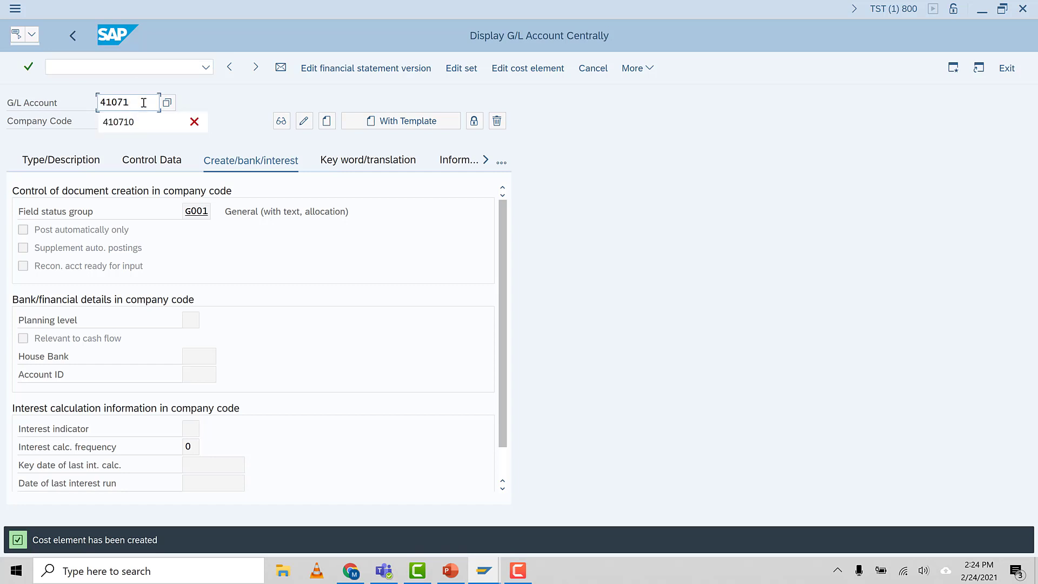
key(BackSpace)
text(20)
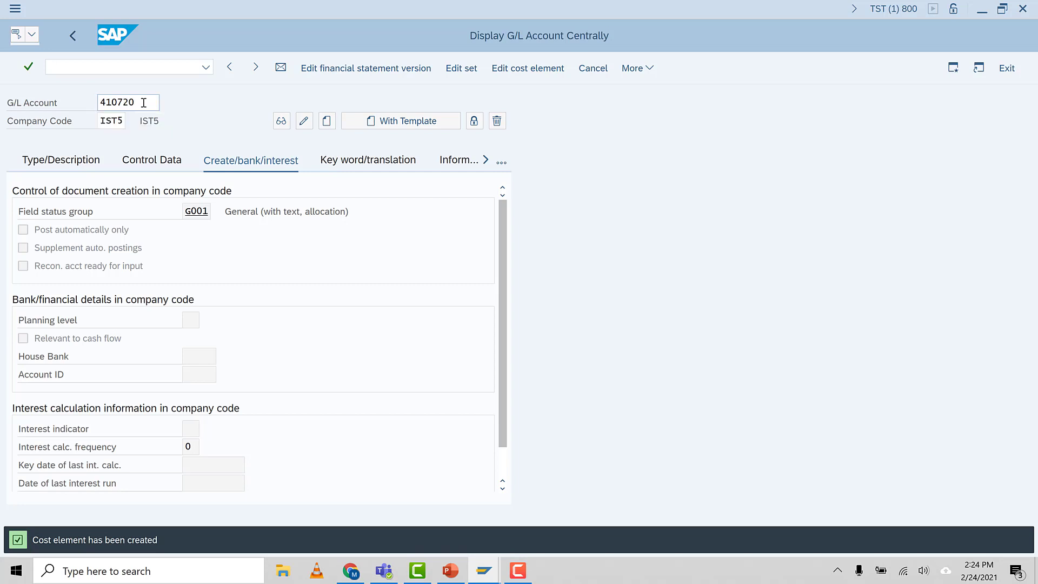
key(Return)
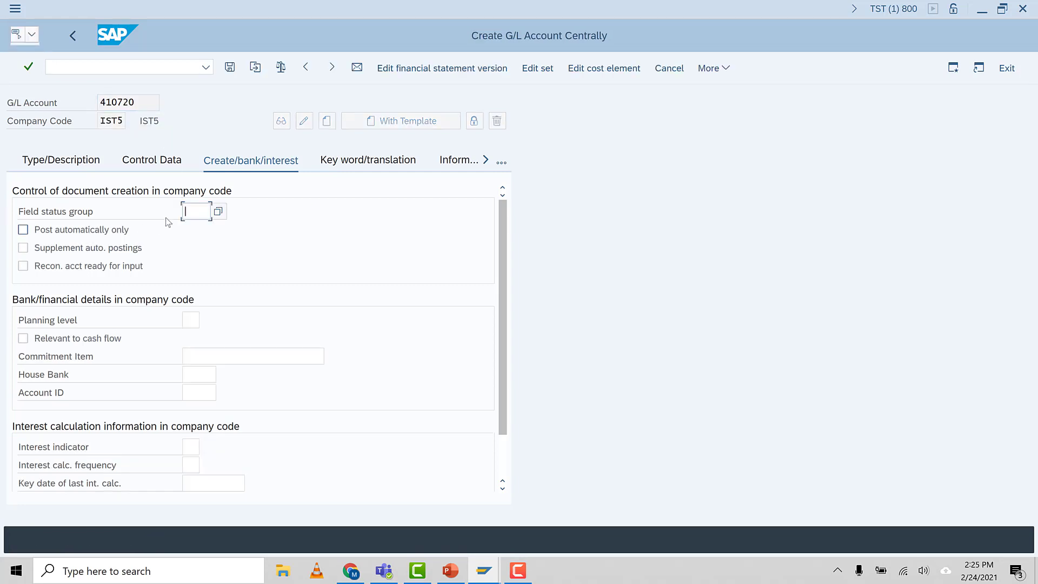
click(186, 212)
click(222, 227)
Enable line item display and set sort key 001 in the control data of account 410720
click(168, 161)
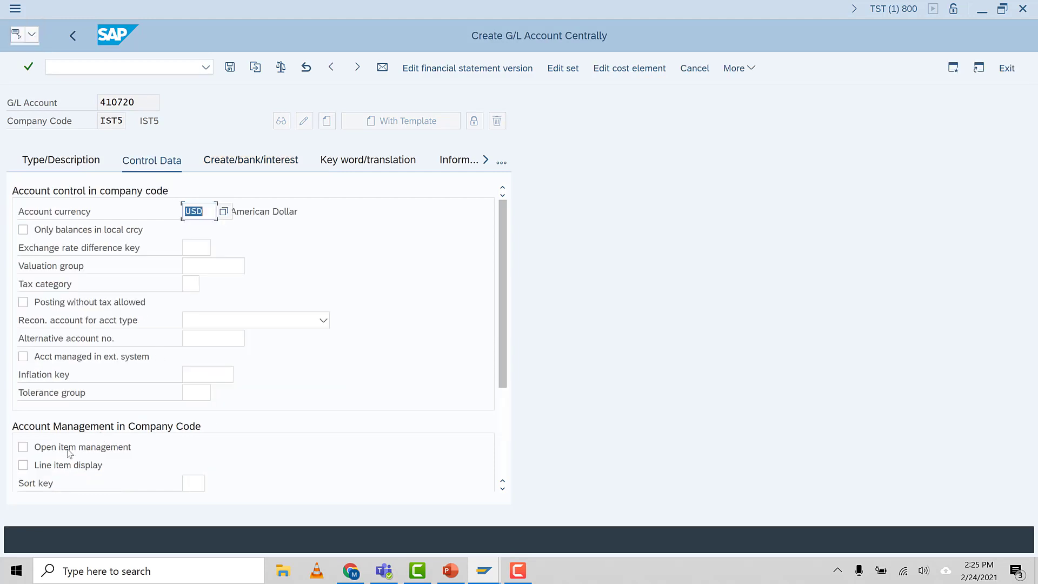
click(23, 465)
click(195, 482)
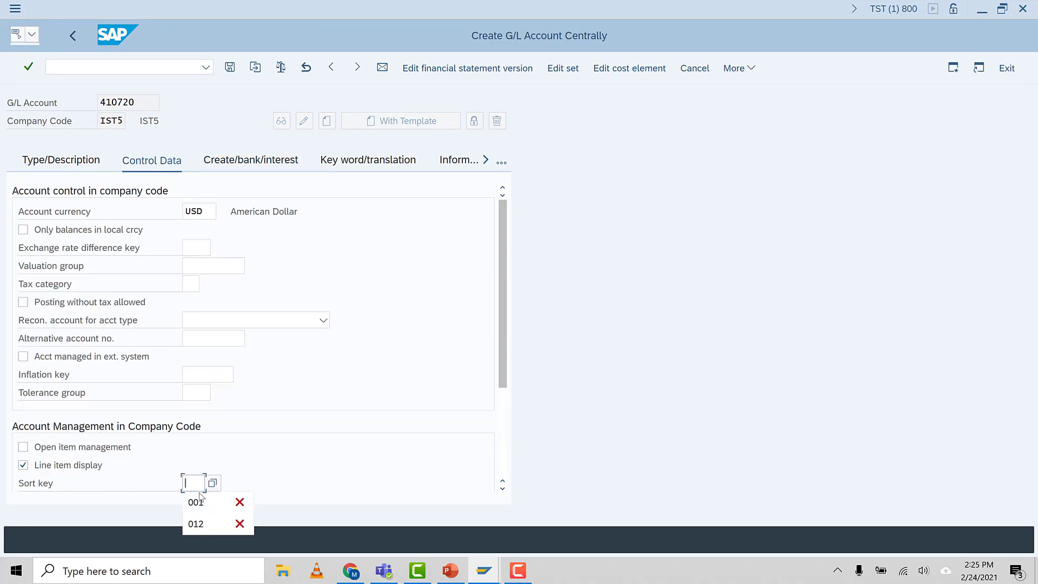
click(198, 502)
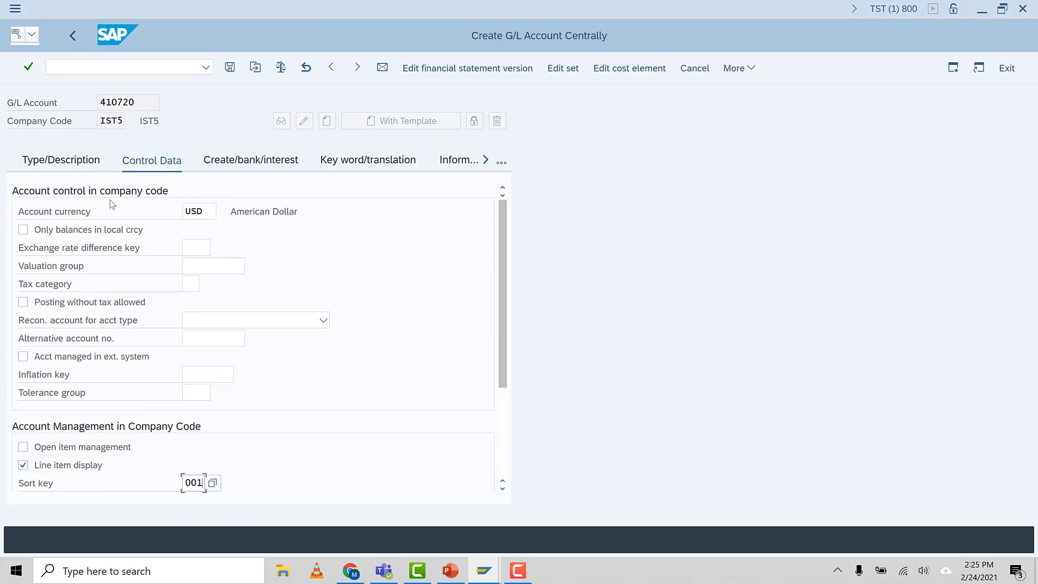
Assign account group PL IST5 PL to account 410720 in its type and description data
click(61, 161)
click(304, 217)
click(214, 249)
Enter short text Purchased Comp and long text Purchased Components for account 410720, and save the account
click(209, 302)
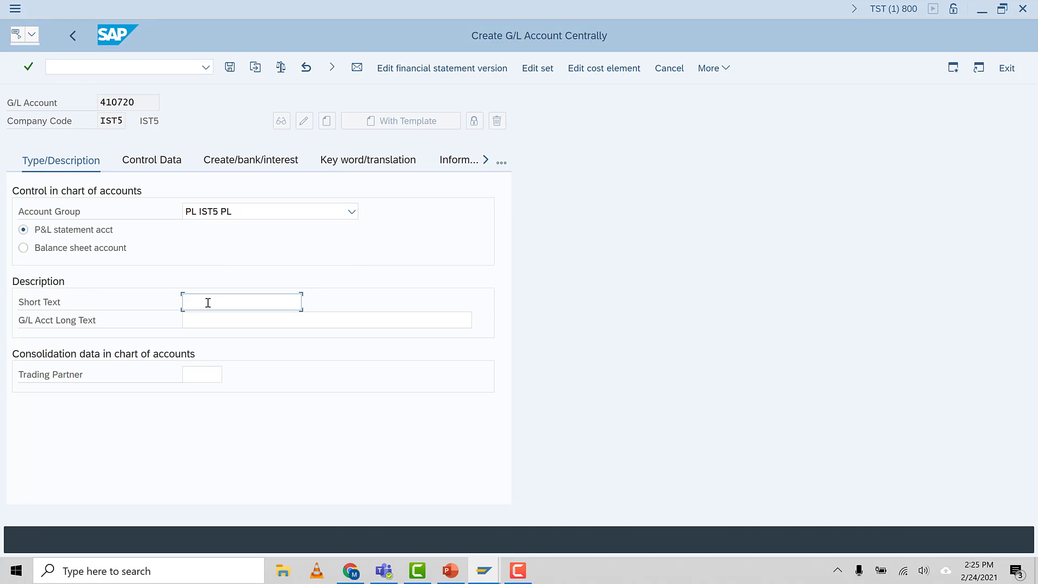
text(Purchased Compo)
key(BackSpace)
key(shift+Home)
key(Home)
click(194, 321)
key(ctrl+v)
text(onents)
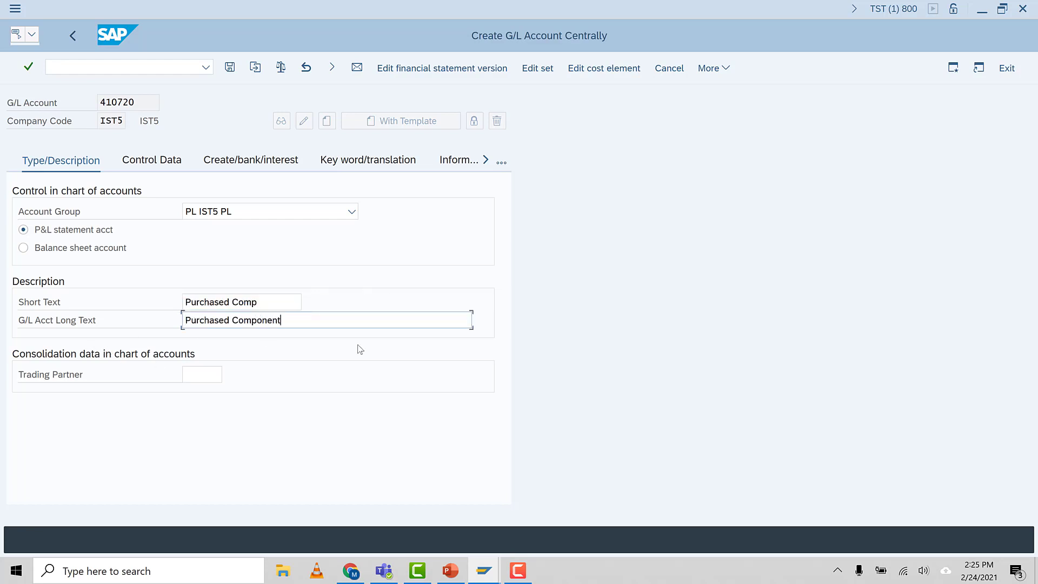
click(229, 69)
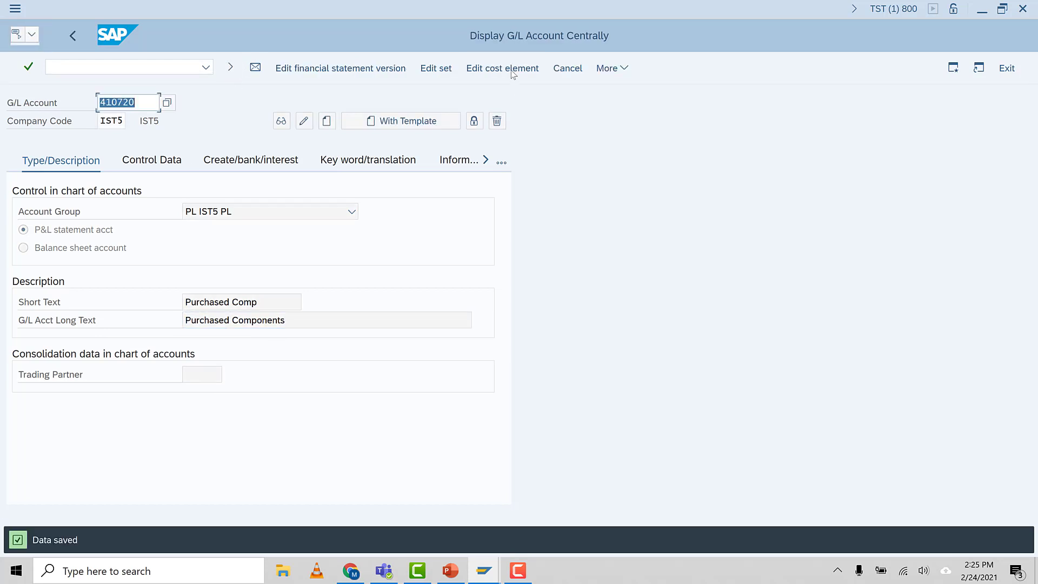
Create the cost element for account 410720, valid from 01.01.2021, with category 1, and save it
click(513, 70)
key(Return)
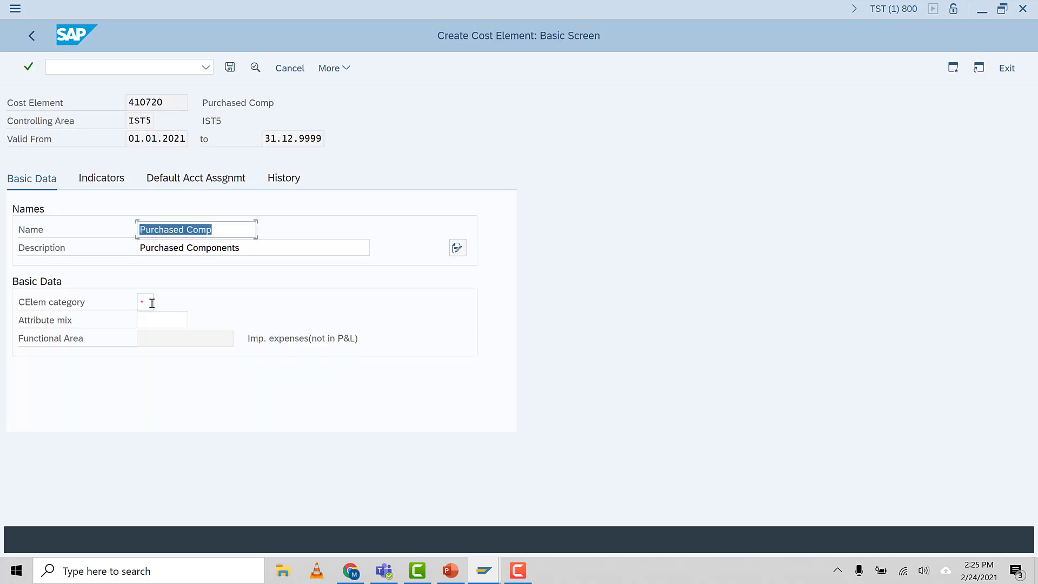
click(152, 303)
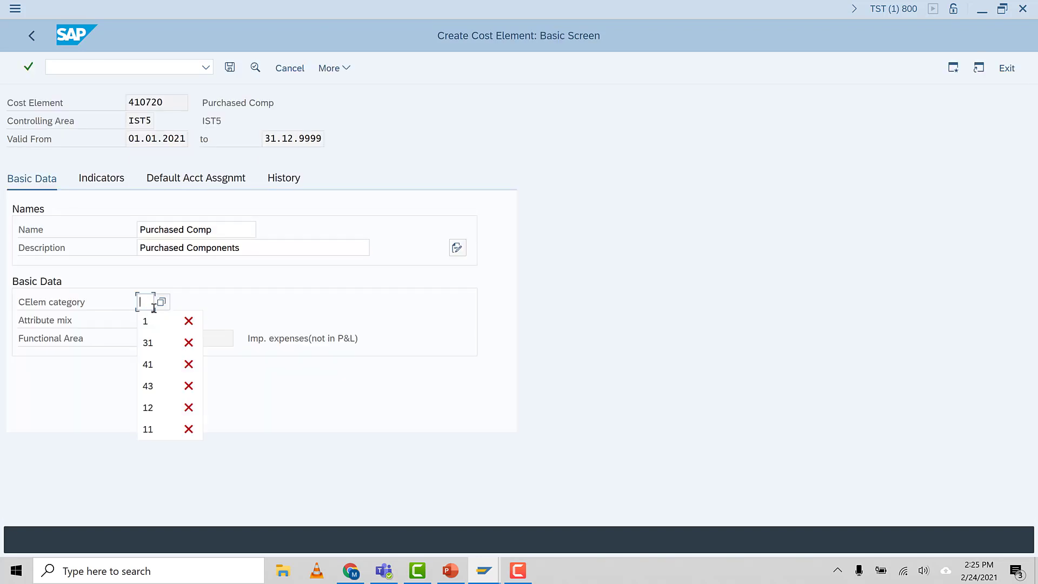
click(148, 320)
key(Return)
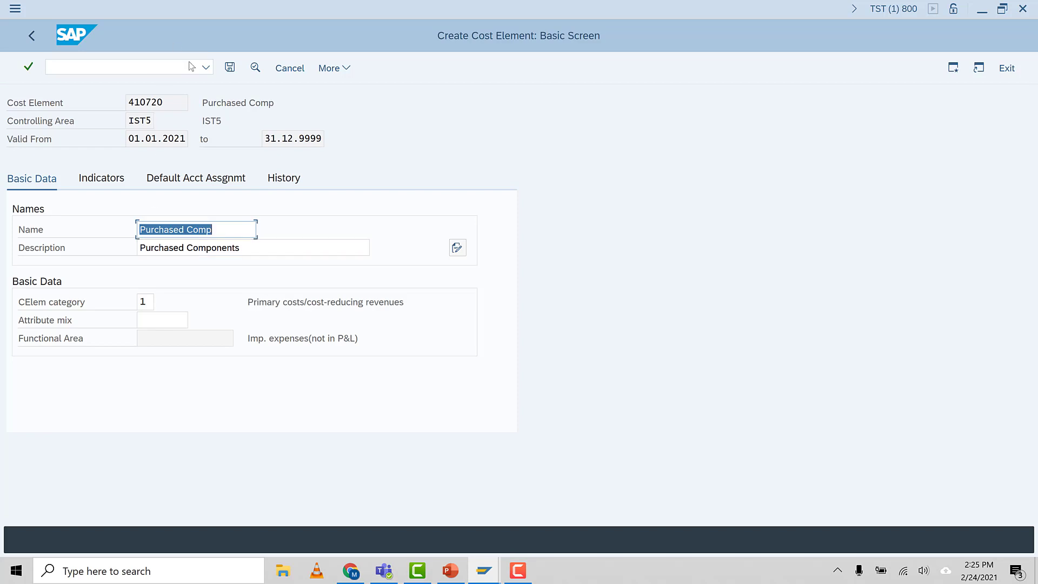
click(230, 67)
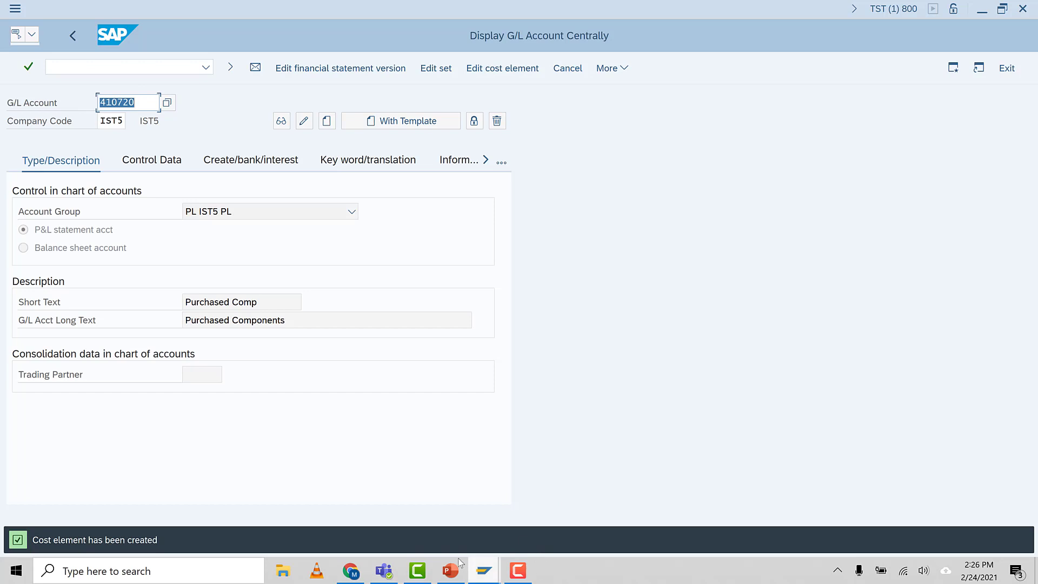
Switch to PowerPoint and show the Cost Center Accounting Basic Settings slide full screen
click(452, 576)
click(318, 273)
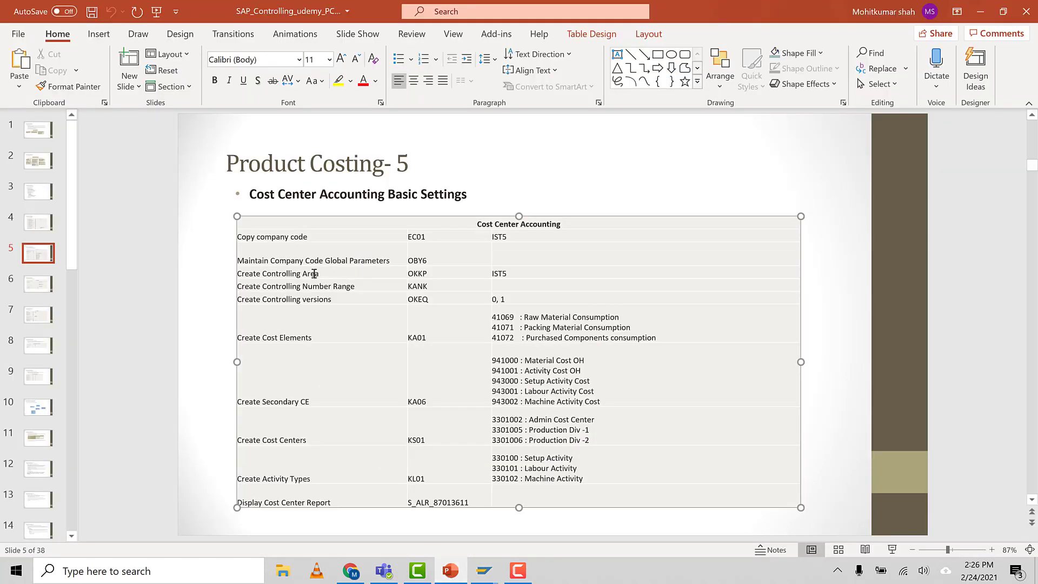
click(892, 550)
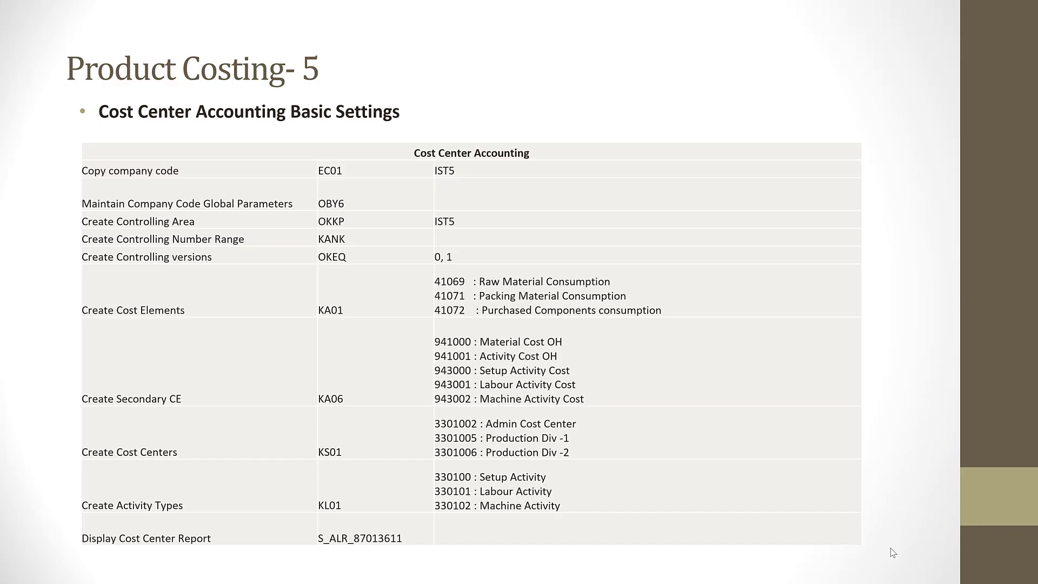
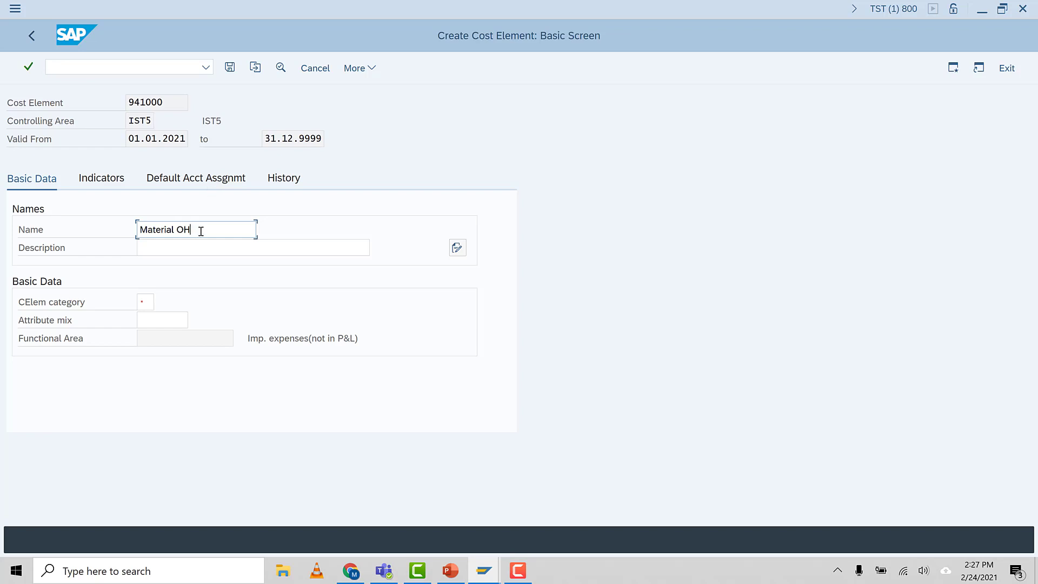
Copy the name Material OH into the description of cost element 941000
drag(190, 231, 94, 242)
key(ctrl+c)
click(161, 250)
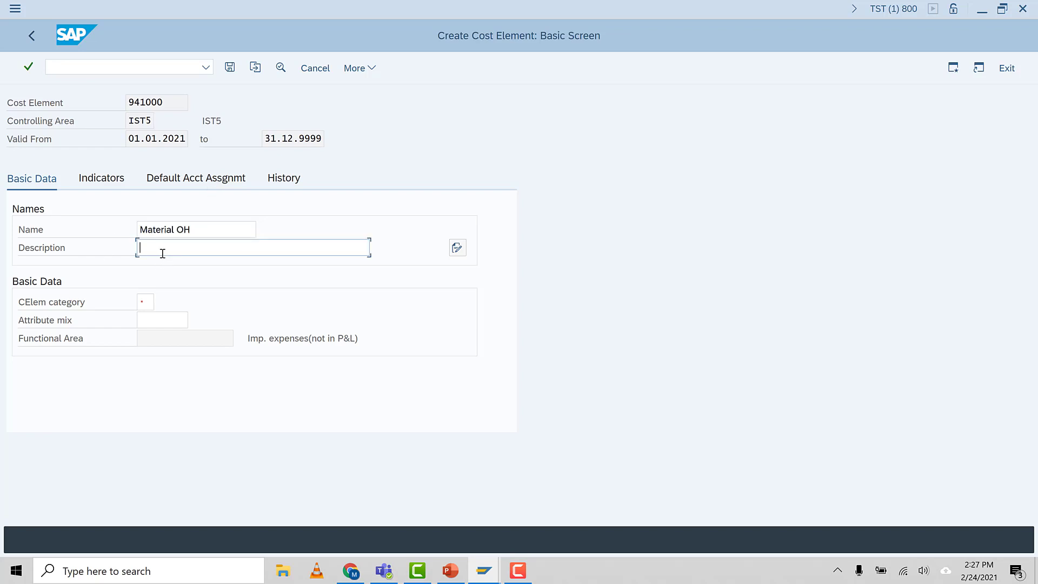
key(ctrl+v)
Set the category of cost element 941000 to 41, Overhead Rates, and validate the entry
click(150, 303)
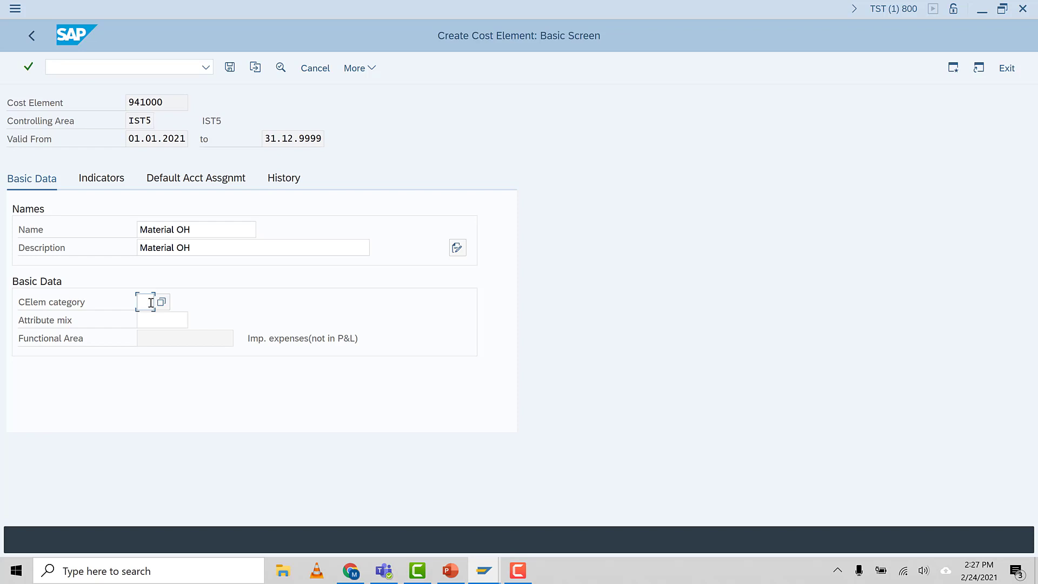
key(F4)
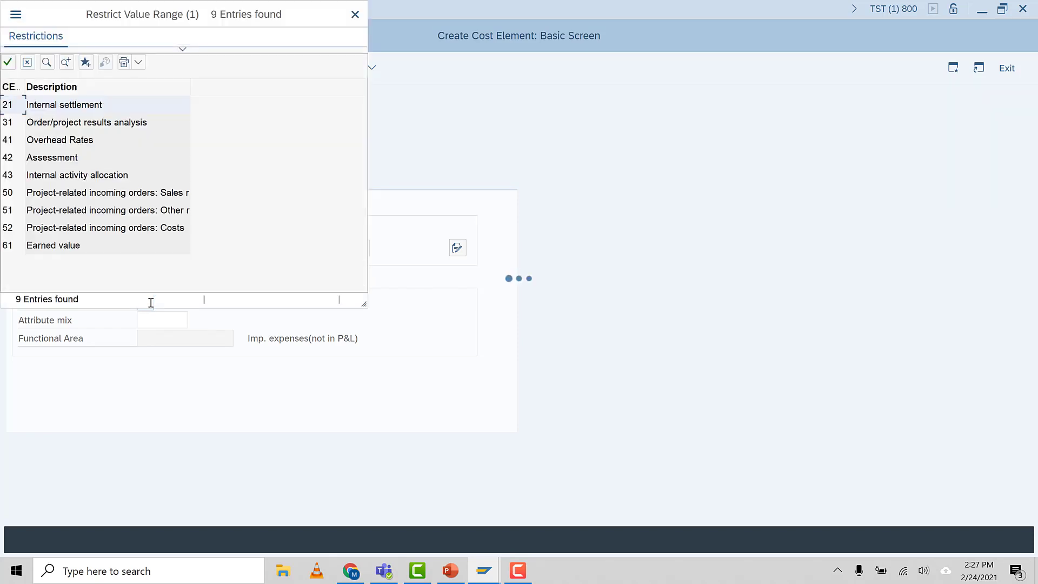
click(9, 144)
double_click(70, 144)
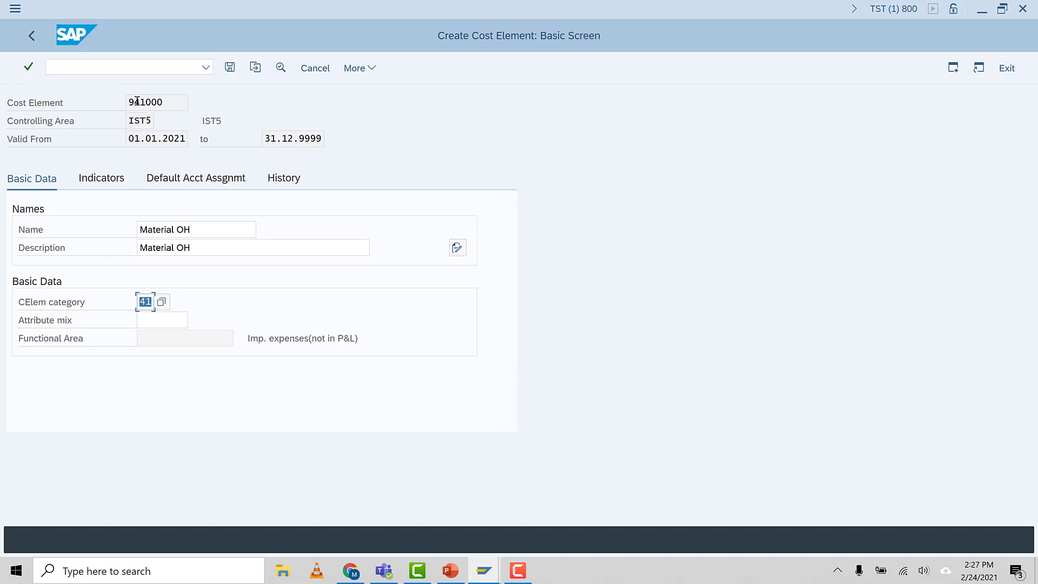
drag(135, 101, 145, 102)
click(150, 102)
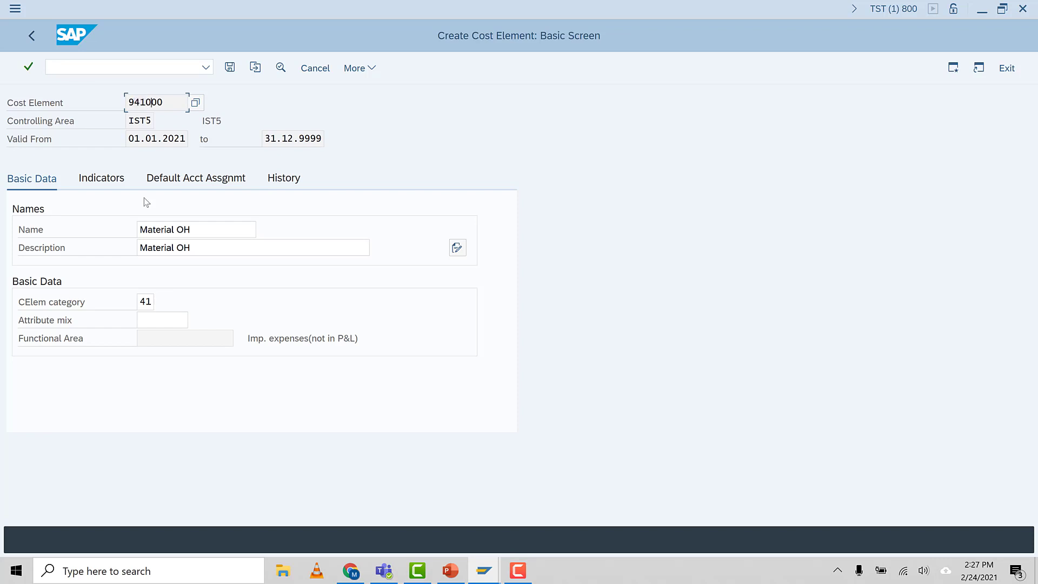
click(143, 304)
key(Return)
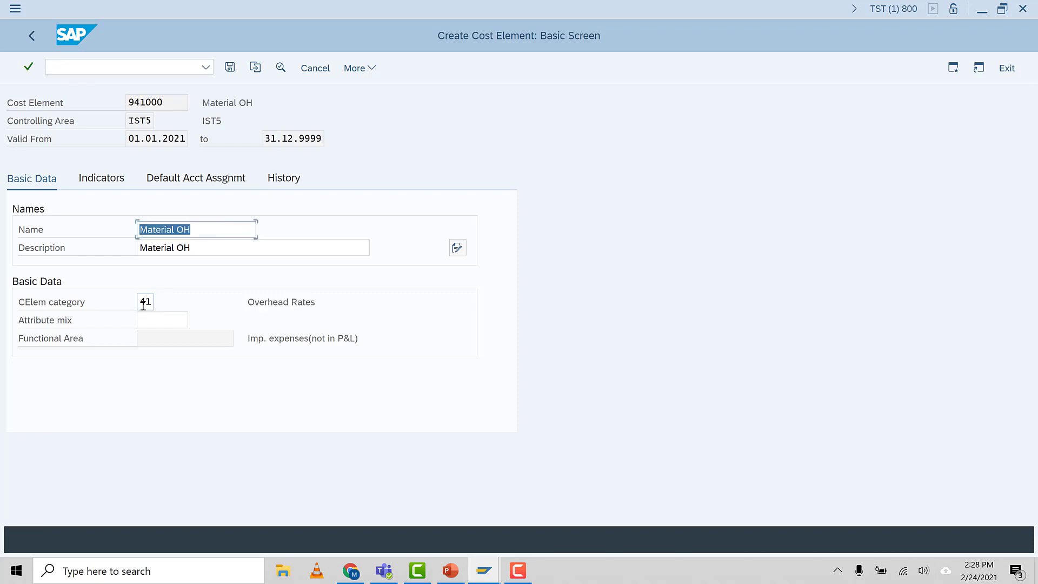
click(142, 301)
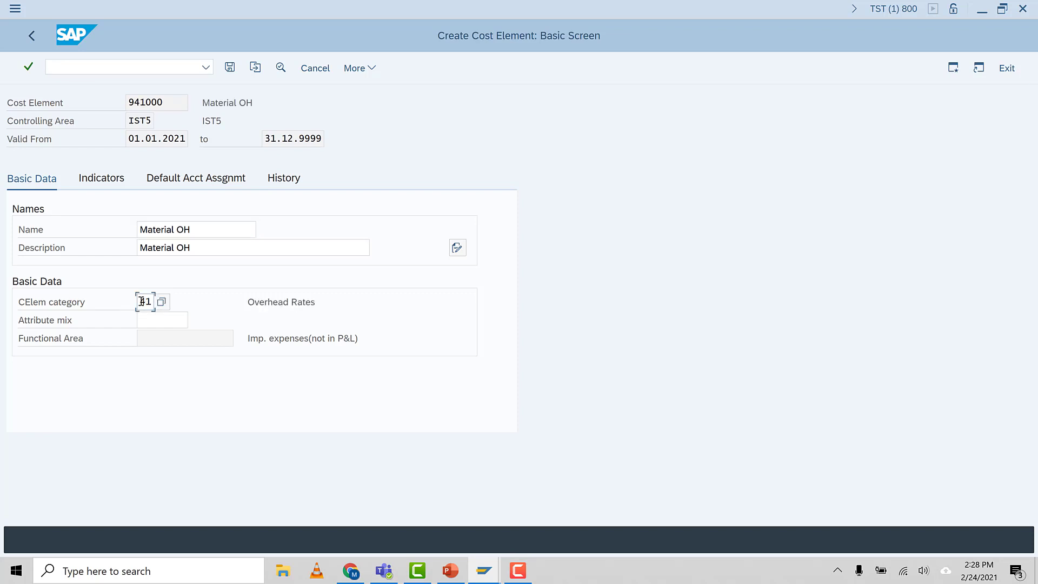
Check the consumption quantity indicators of cost element 941000, return to its basic data and save it
click(104, 179)
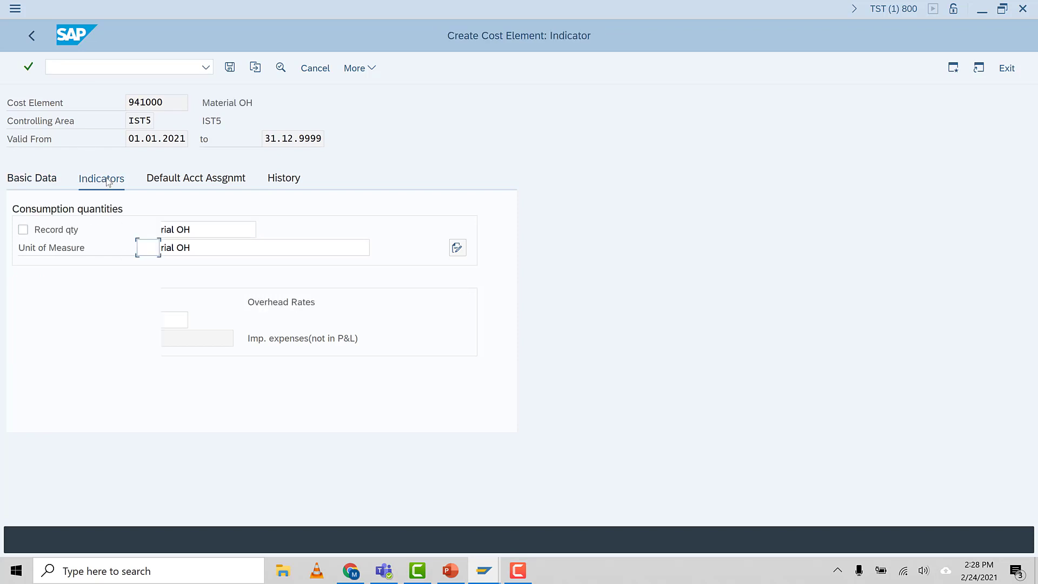
click(29, 180)
click(229, 68)
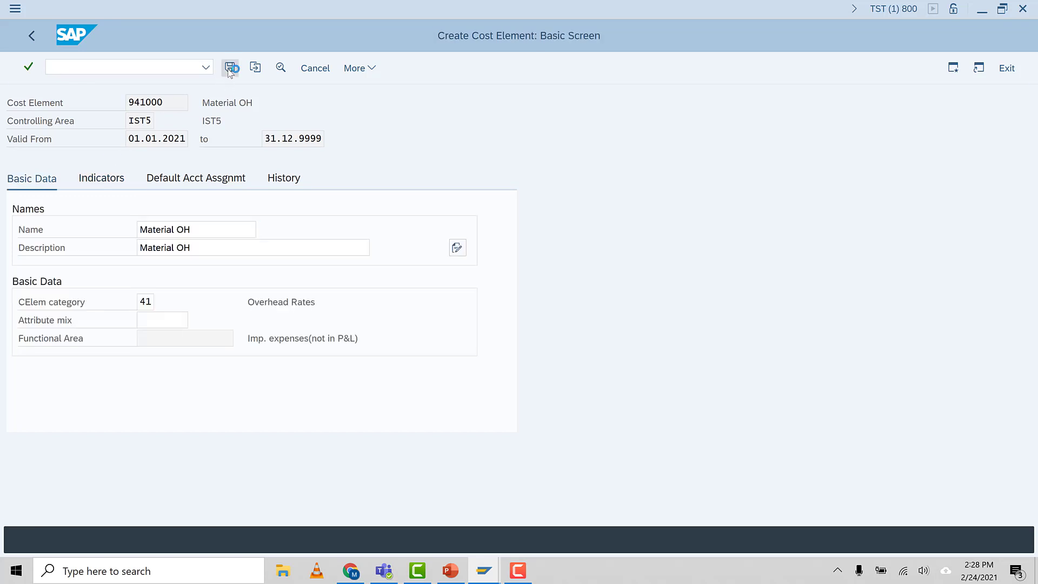
Start creating cost element 941001 with the same validity period as the previous one
click(188, 143)
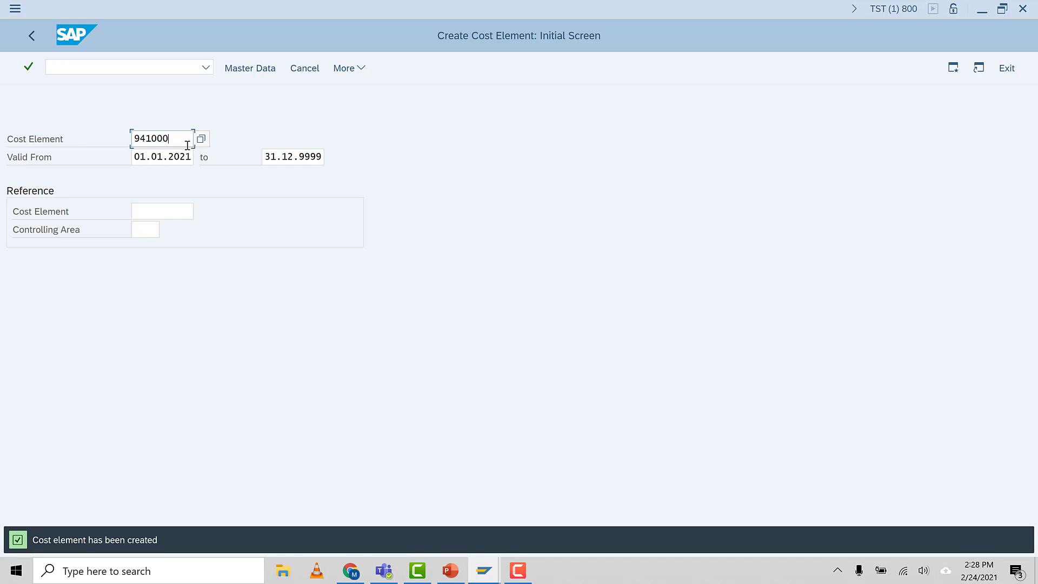
key(BackSpace)
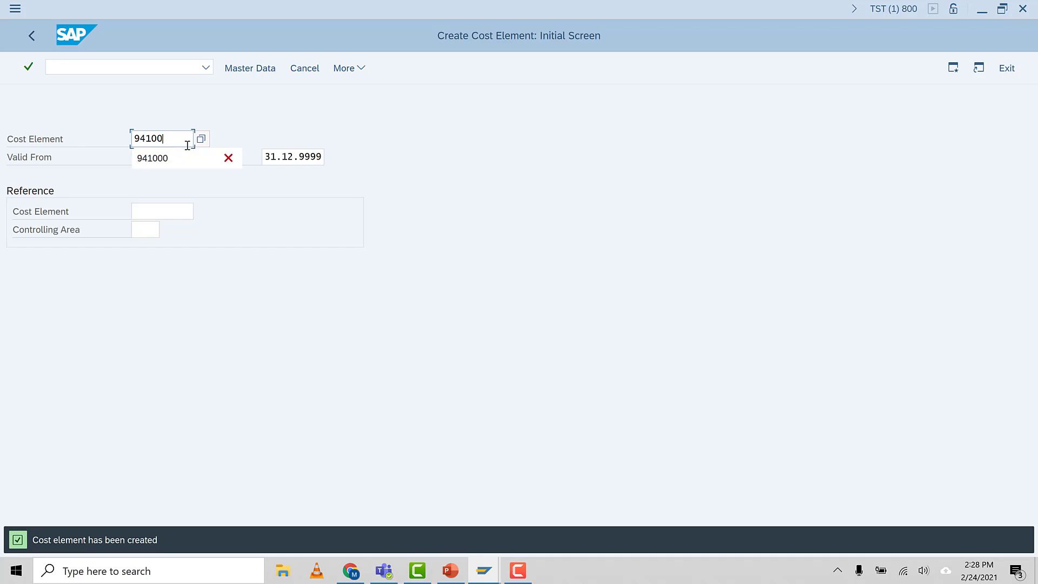
text(1)
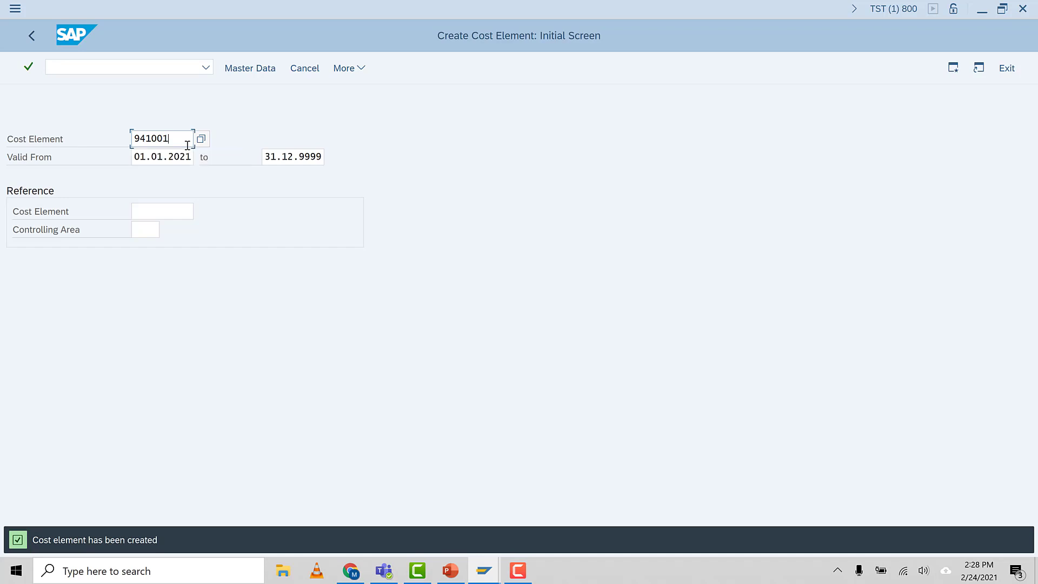
key(Return)
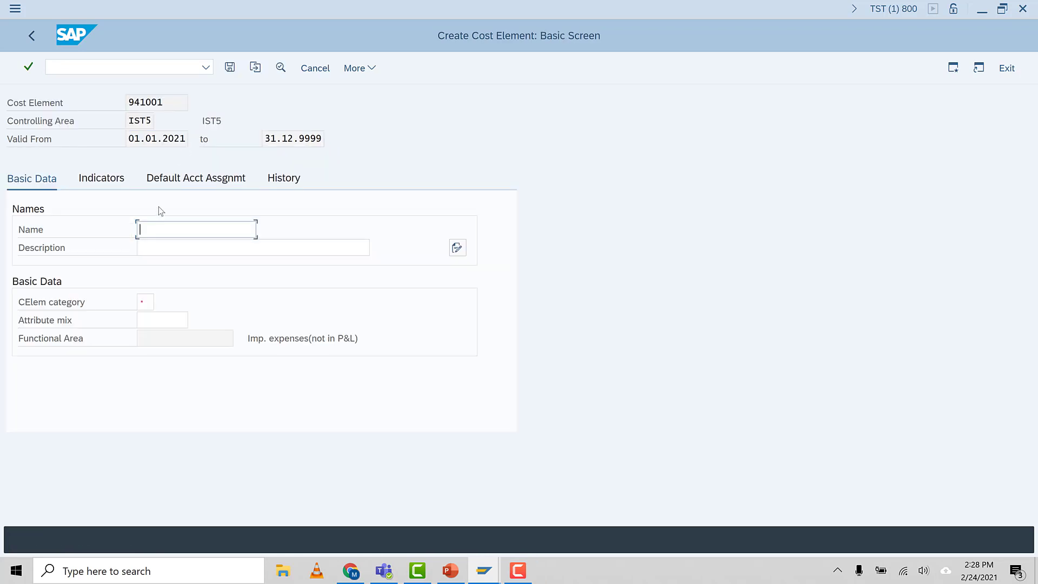
Enter Activity OH as both the name and the description of cost element 941001
text(Acti)
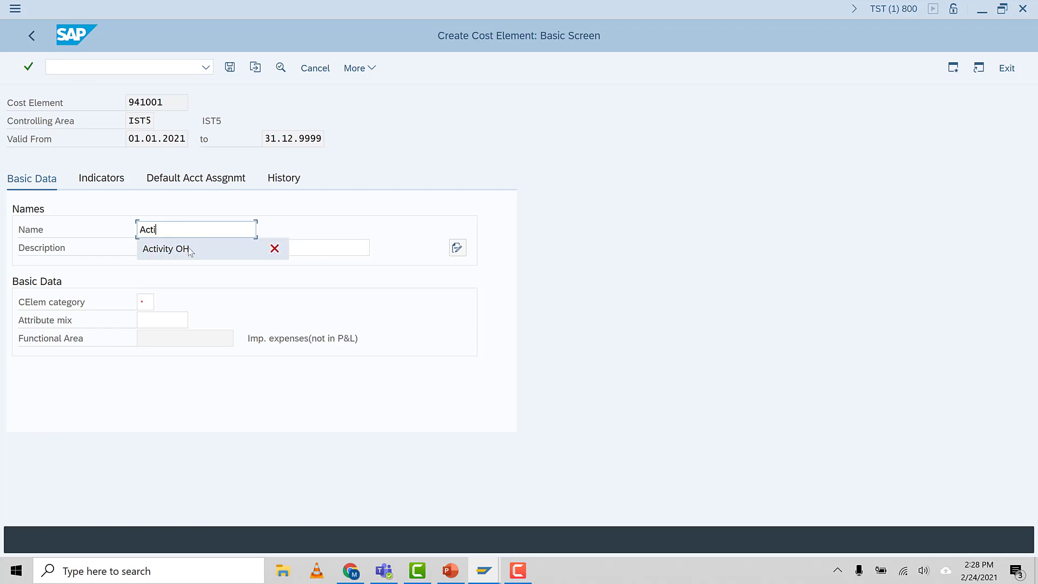
click(189, 249)
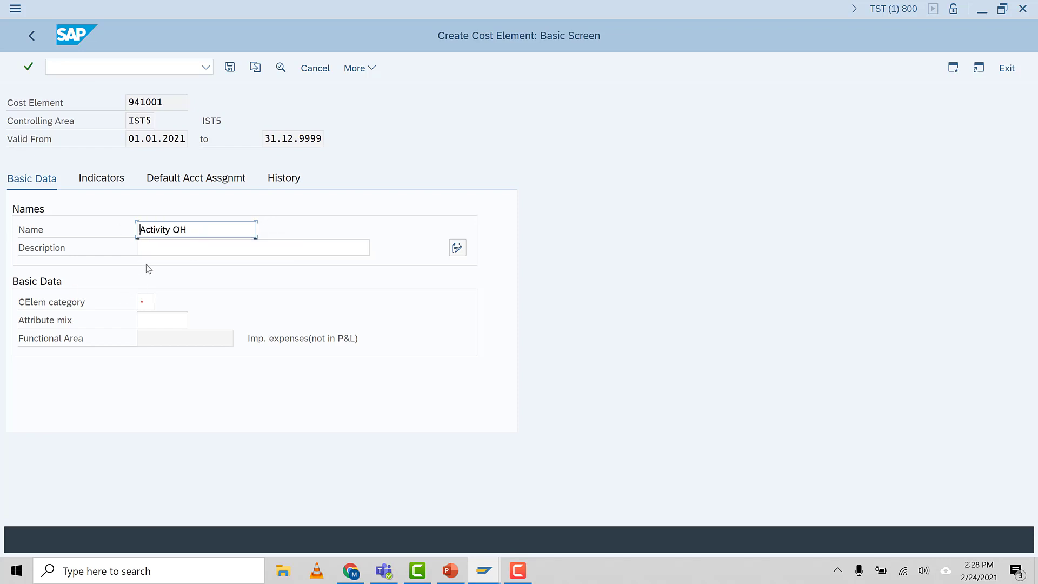
click(148, 248)
key(ctrl+v)
Choose the category for cost element 941001 from the earlier entries and save the cost element
click(144, 300)
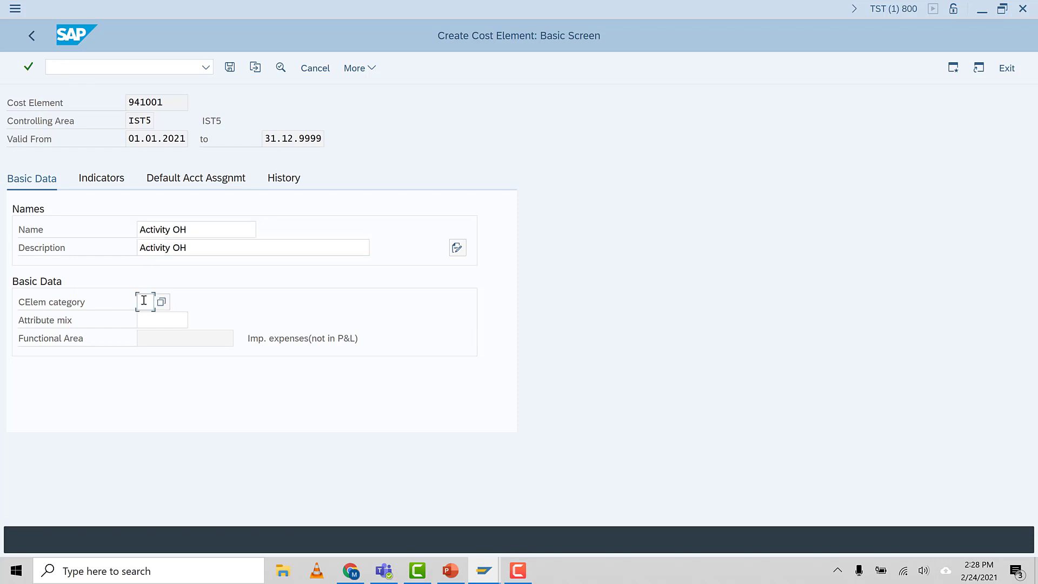
click(144, 300)
click(148, 317)
click(230, 68)
Start creating cost element 943000, keeping the validity period from 01.01.2021 to 31.12.9999
click(181, 138)
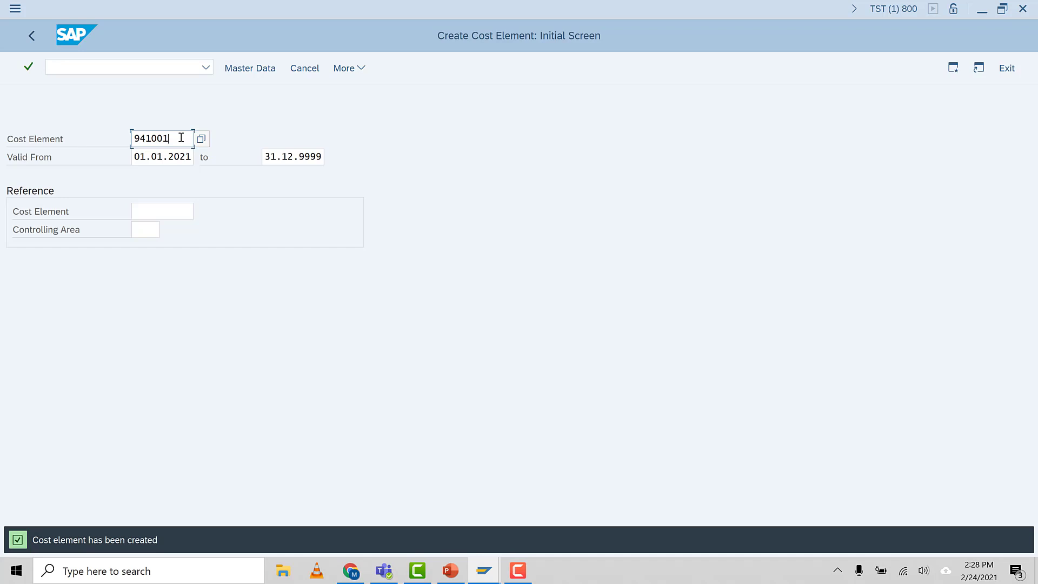
key(BackSpace)
key(BackSpace)
key(BackSpace)
key(BackSpace)
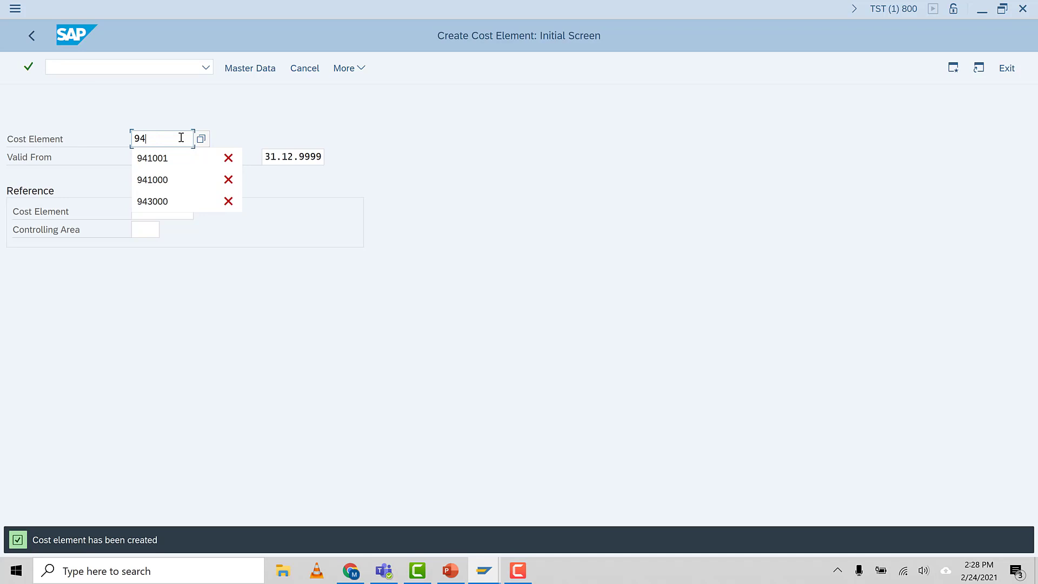
text(3000)
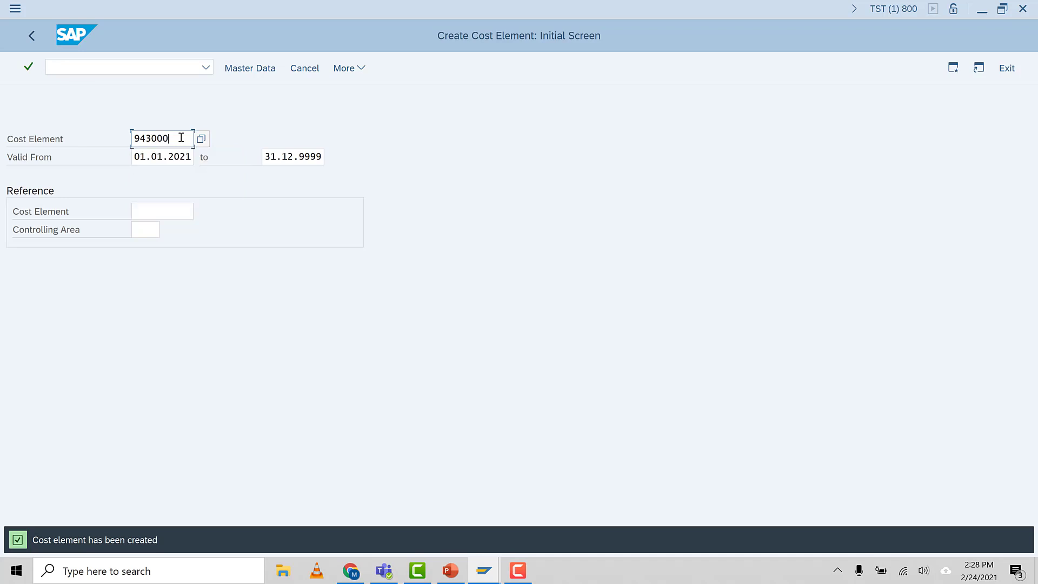
key(Return)
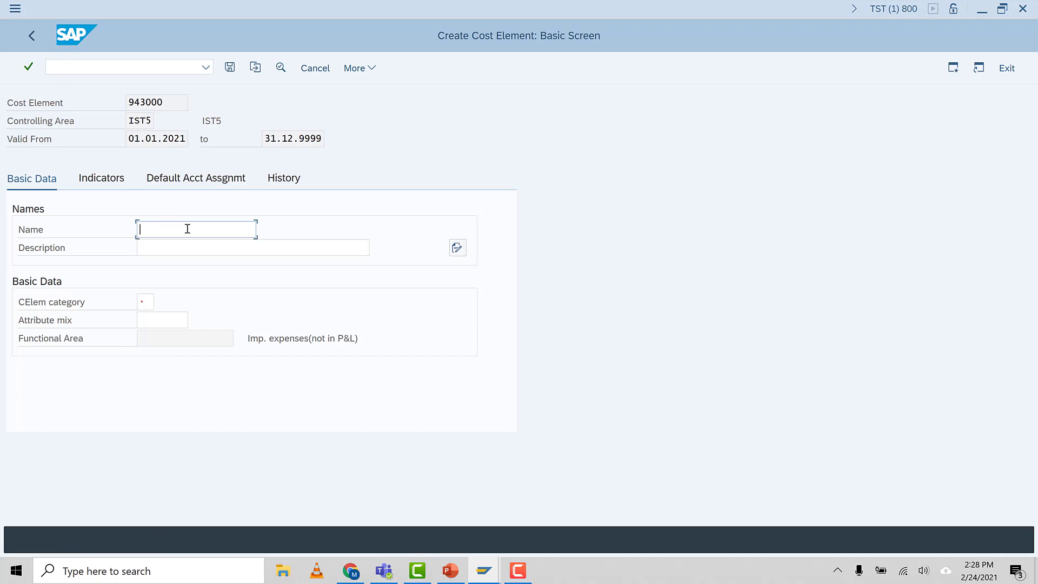
Enter Setup Activity Cost as both the name and the description of cost element 943000
text(Setup Activity Cost)
drag(223, 229, 1, 281)
key(ctrl+c)
click(158, 247)
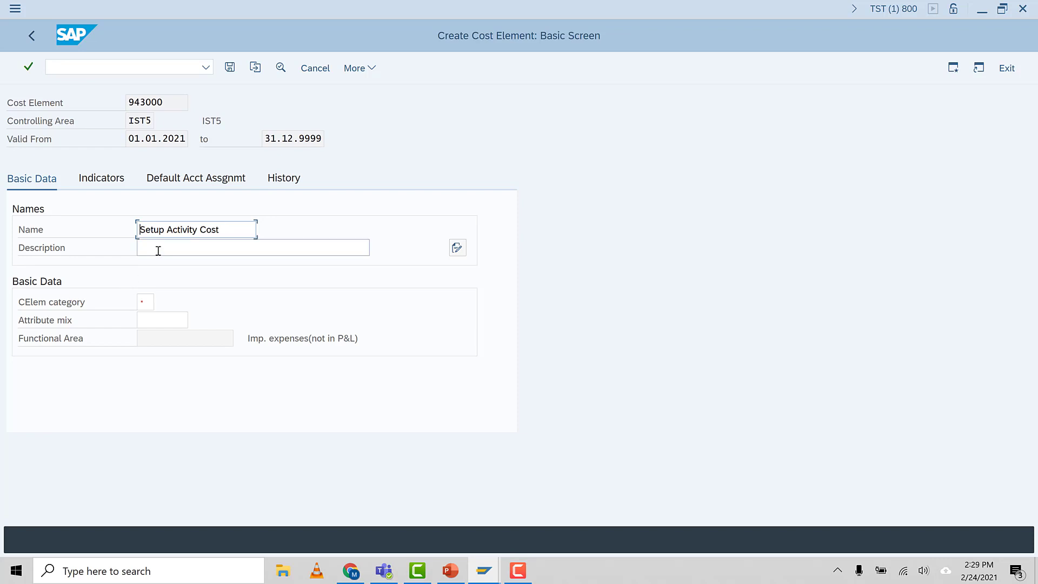
key(ctrl+v)
Set the category of cost element 943000 to 43, Internal activity allocation, and save it
click(143, 303)
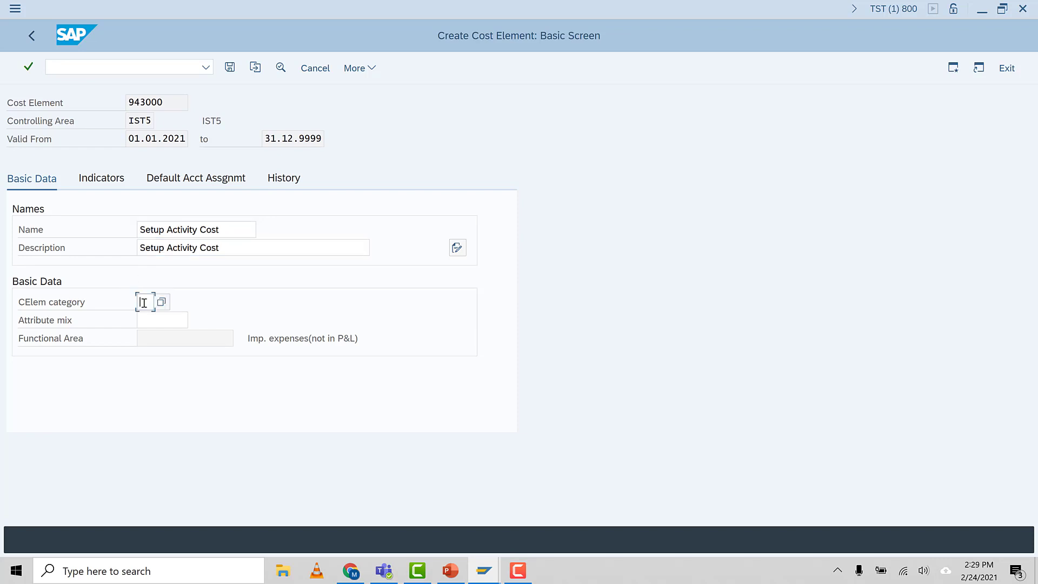
key(F4)
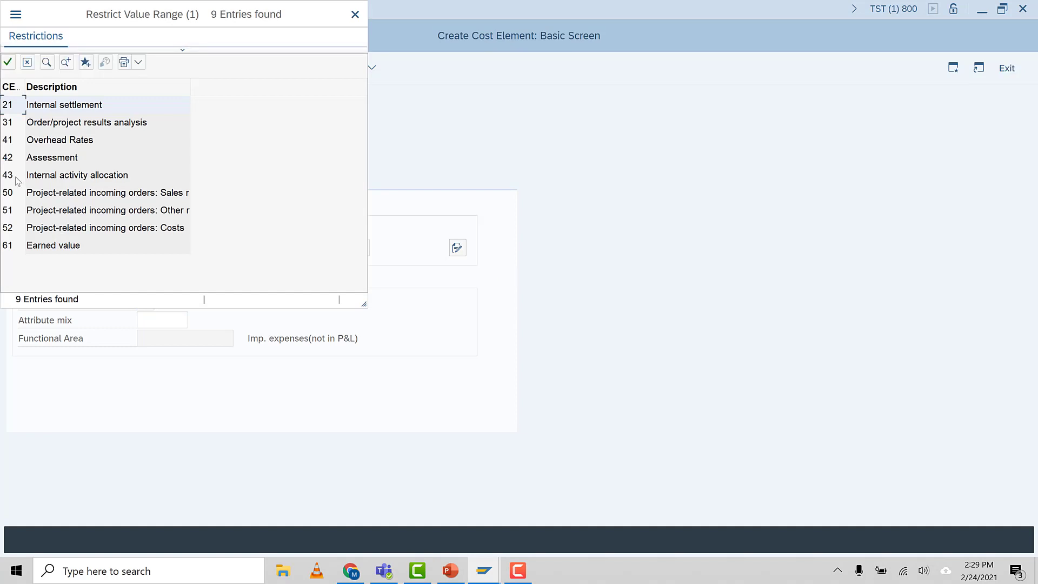
click(16, 177)
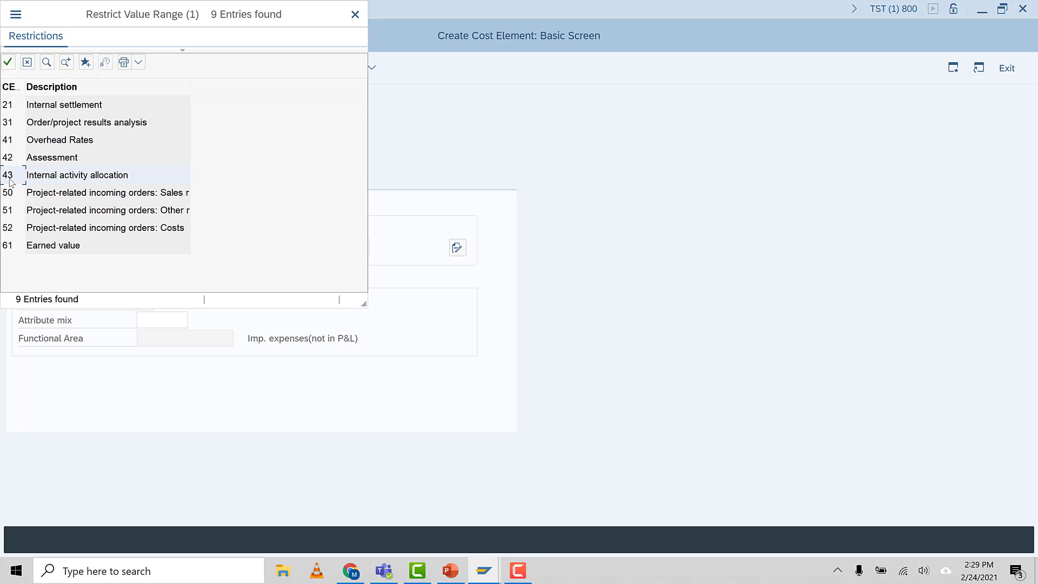
double_click(10, 178)
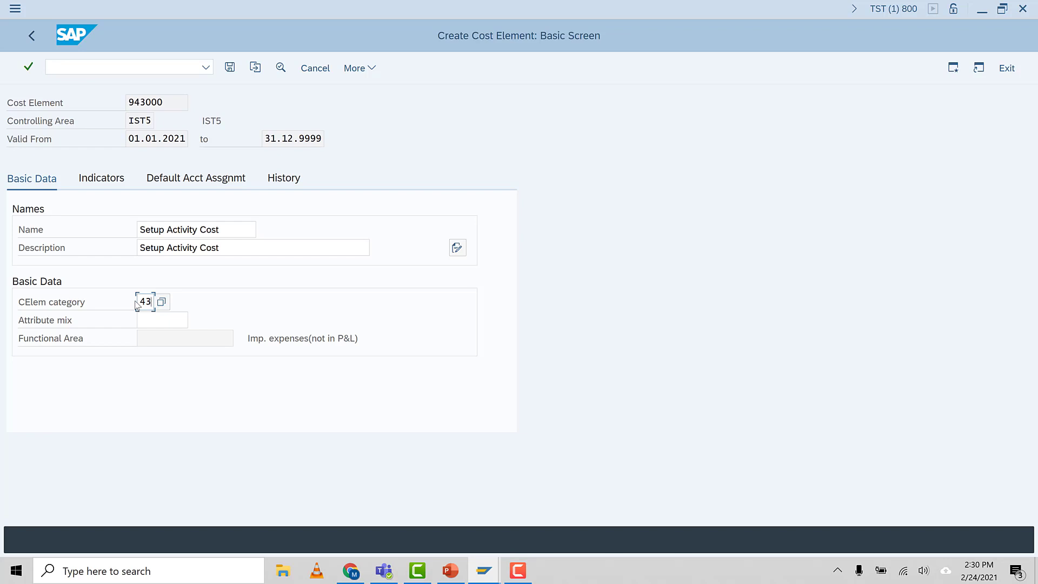
click(230, 67)
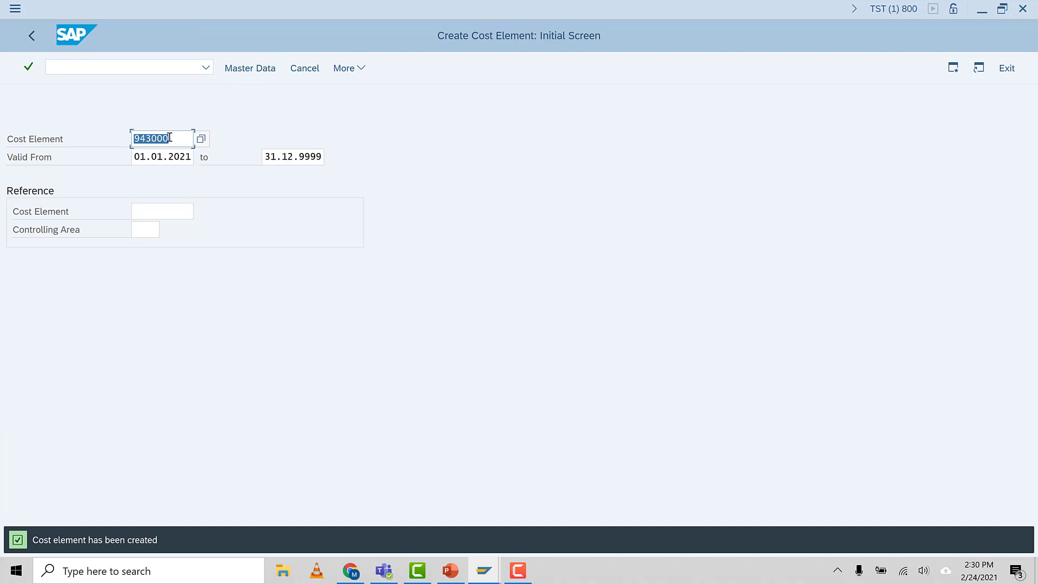
Start creating cost element 943001 with the same validity period as 943000
click(170, 138)
key(BackSpace)
text(1)
key(Return)
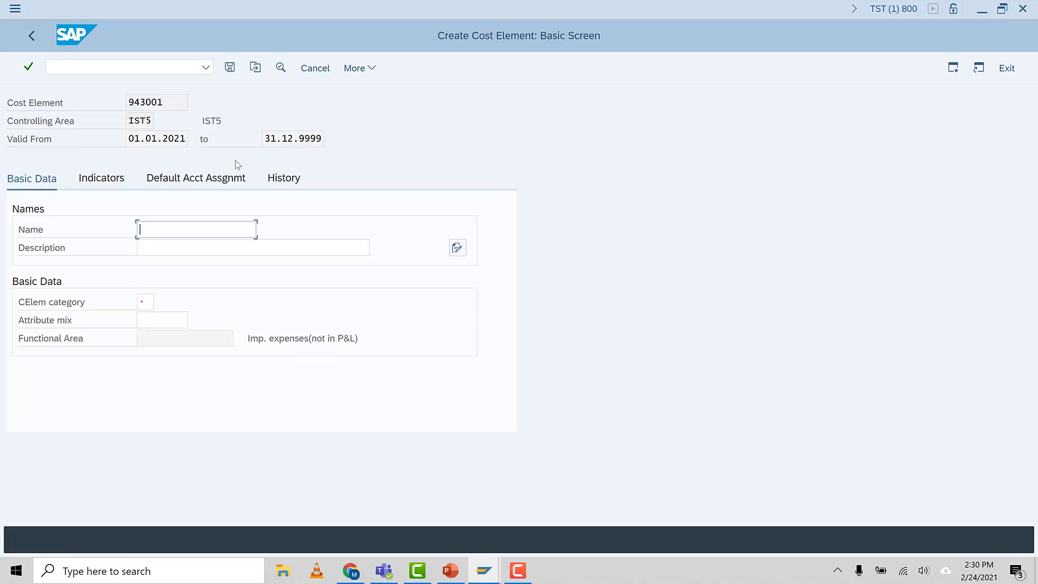
Enter Labor Activity Cost as both the name and the description of cost element 943001
text(Labor Activity Cost)
drag(230, 229, 4, 232)
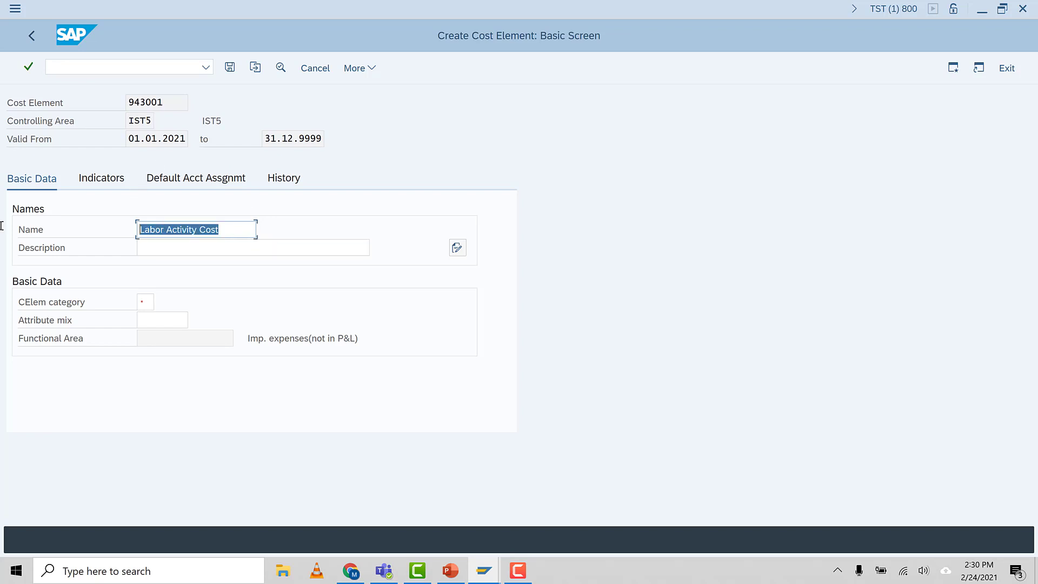
key(ctrl+c)
click(139, 246)
key(ctrl+v)
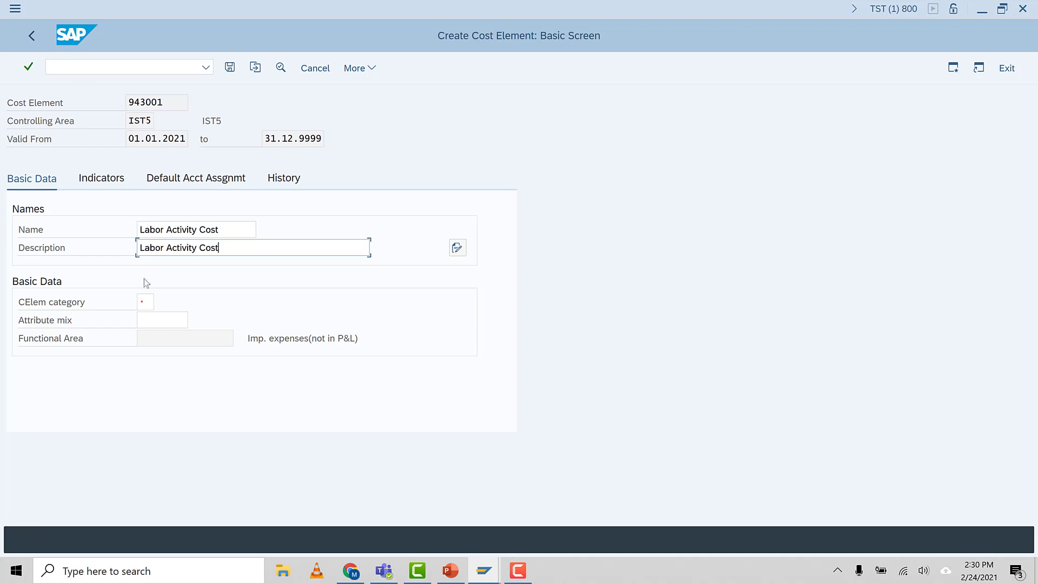
Set the category of cost element 943001 to 43, Internal activity allocation, and save it
click(145, 301)
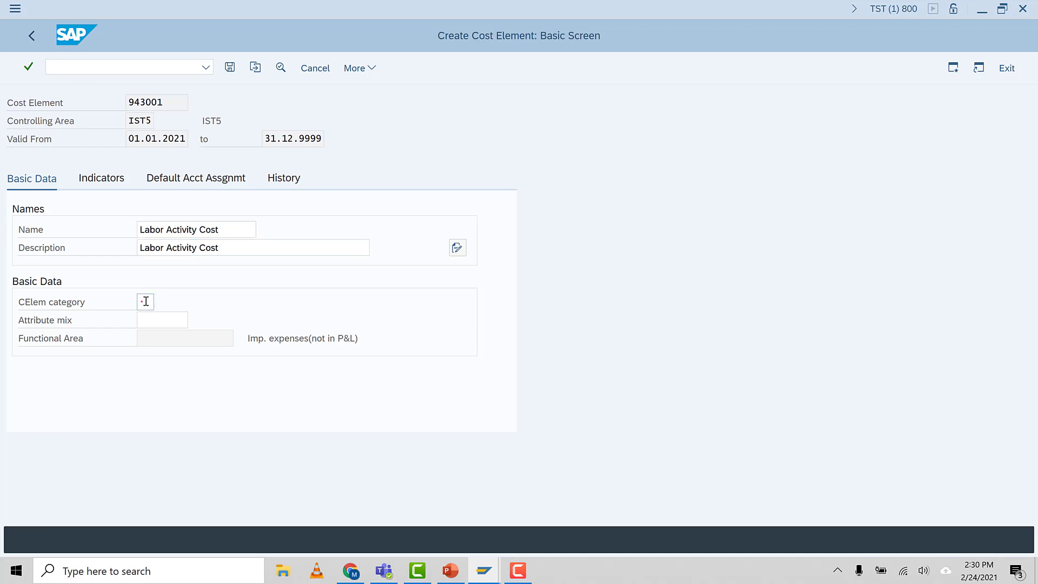
key(F4)
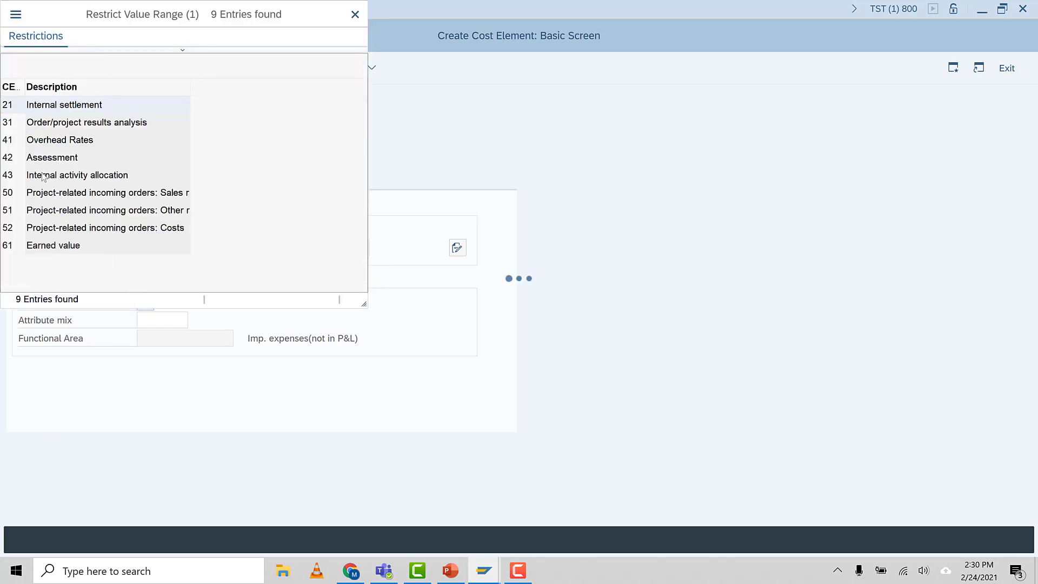
double_click(41, 172)
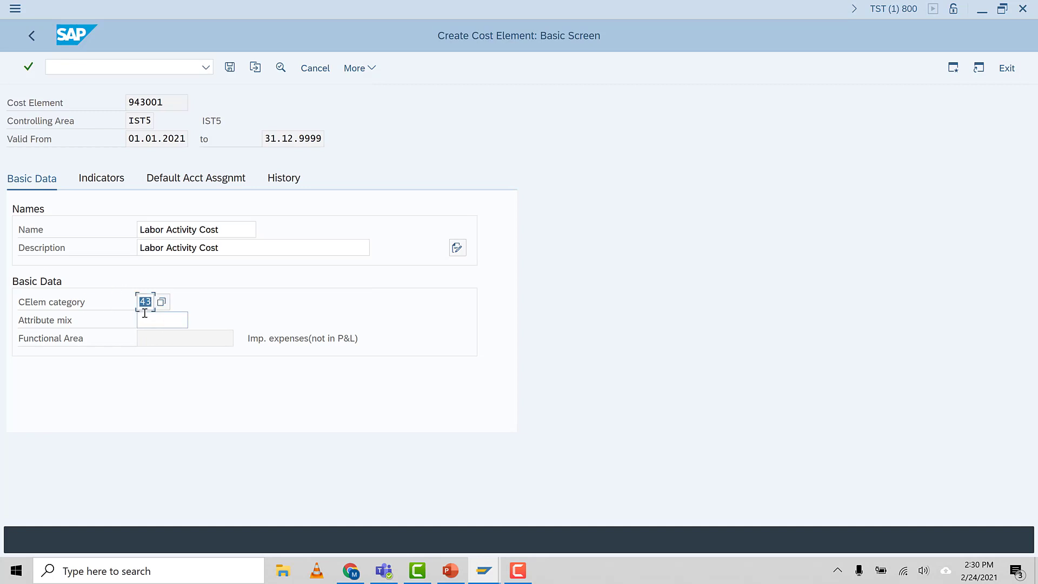
click(230, 70)
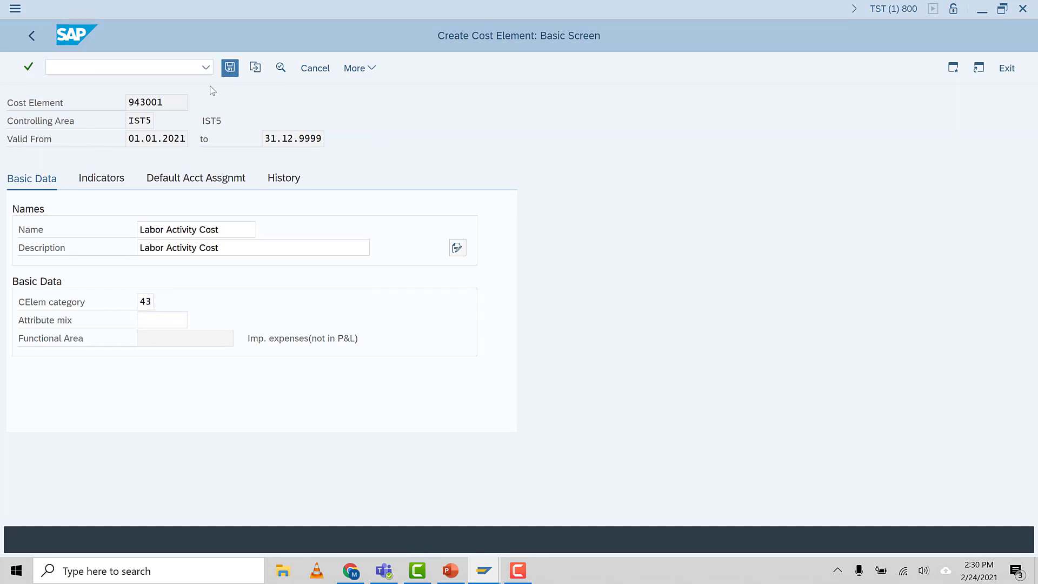
Start creating cost element 943002 with the same validity period as 943001
click(178, 141)
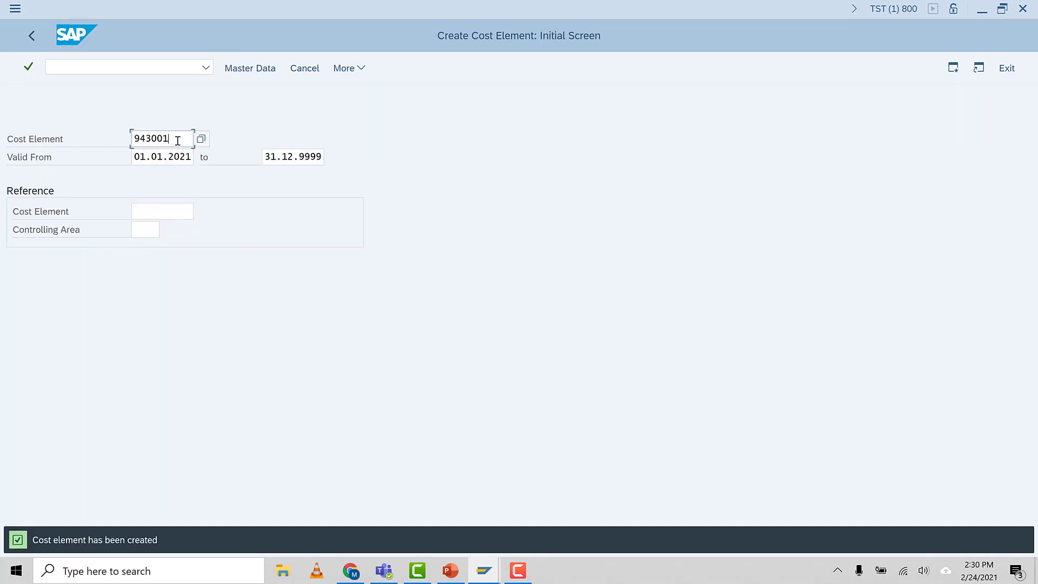
key(BackSpace)
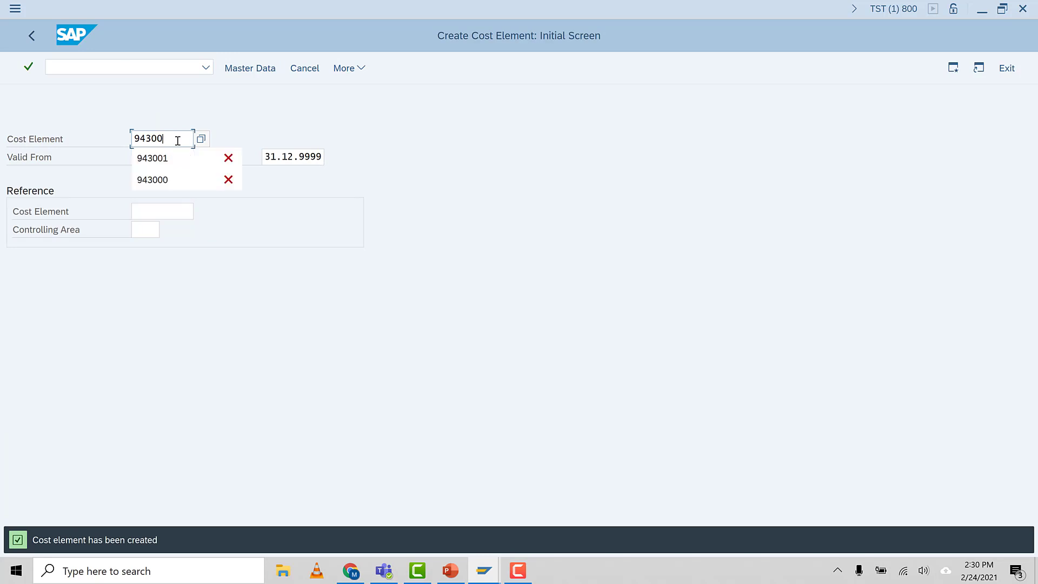
text(2)
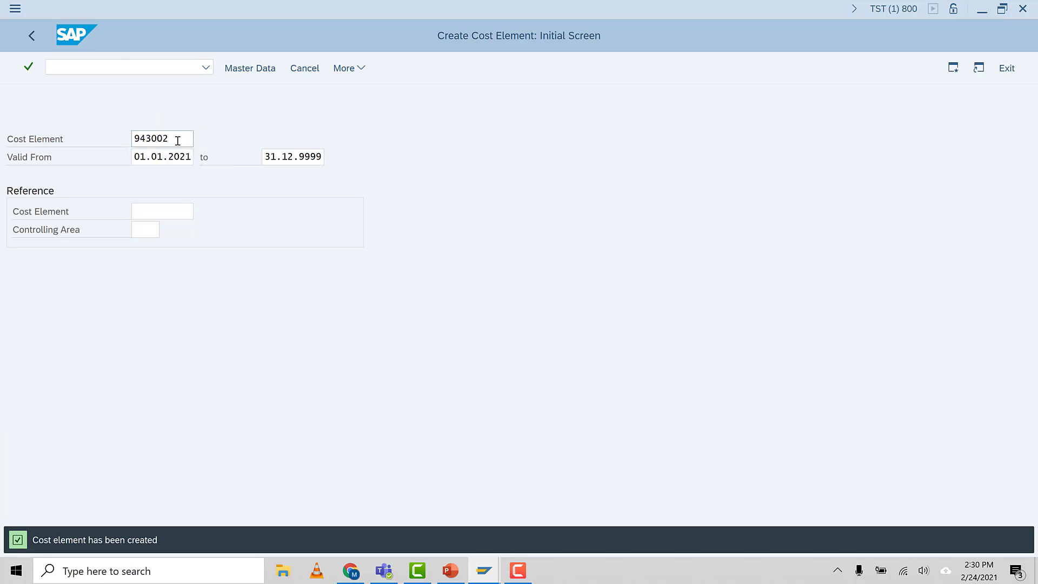
key(Return)
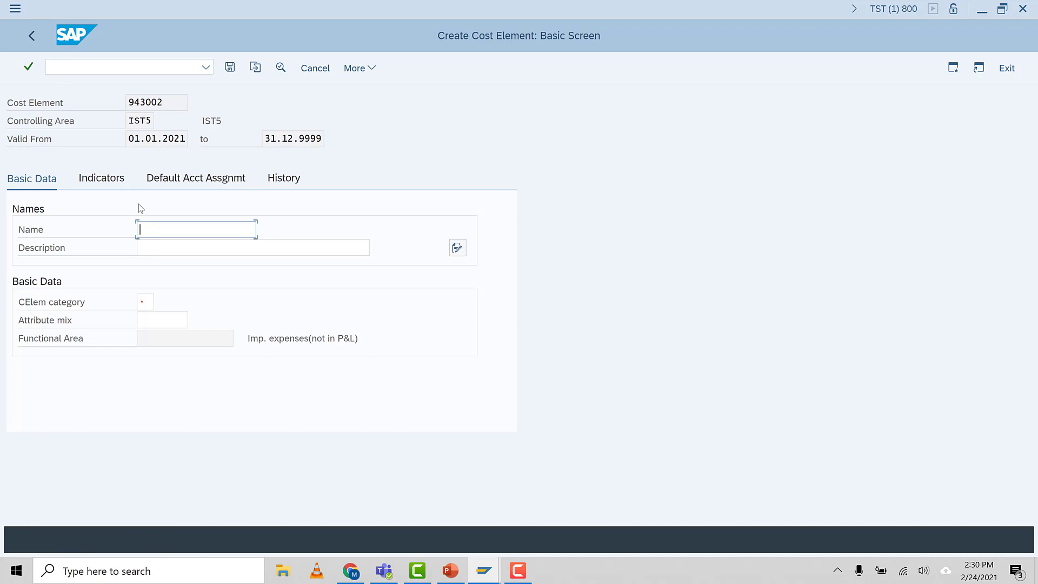
Enter Machine Activity Cos as the name and Machine Activity Cost as the description of cost element 943002
text(Ma)
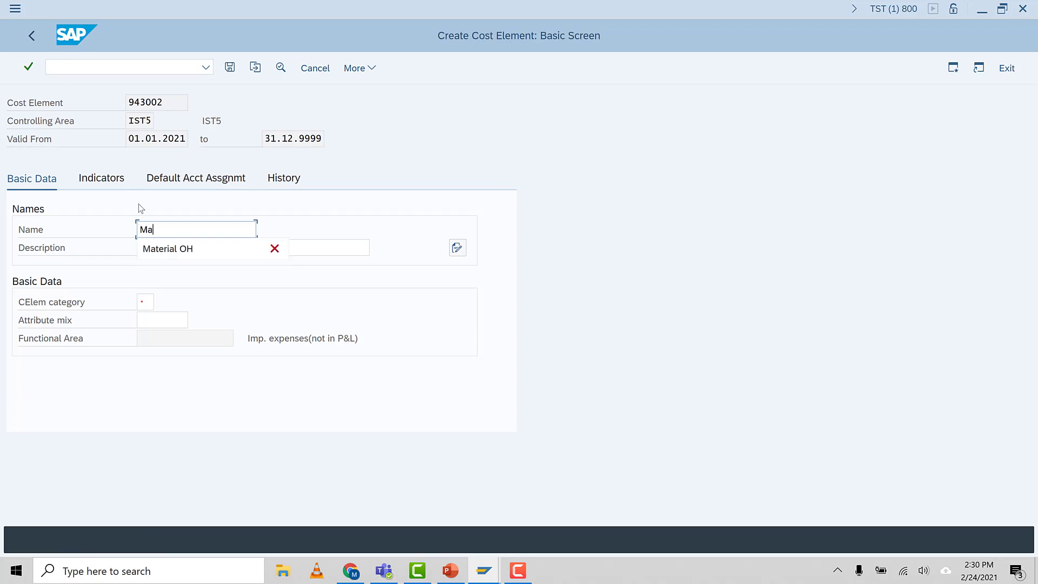
text(chine Ac)
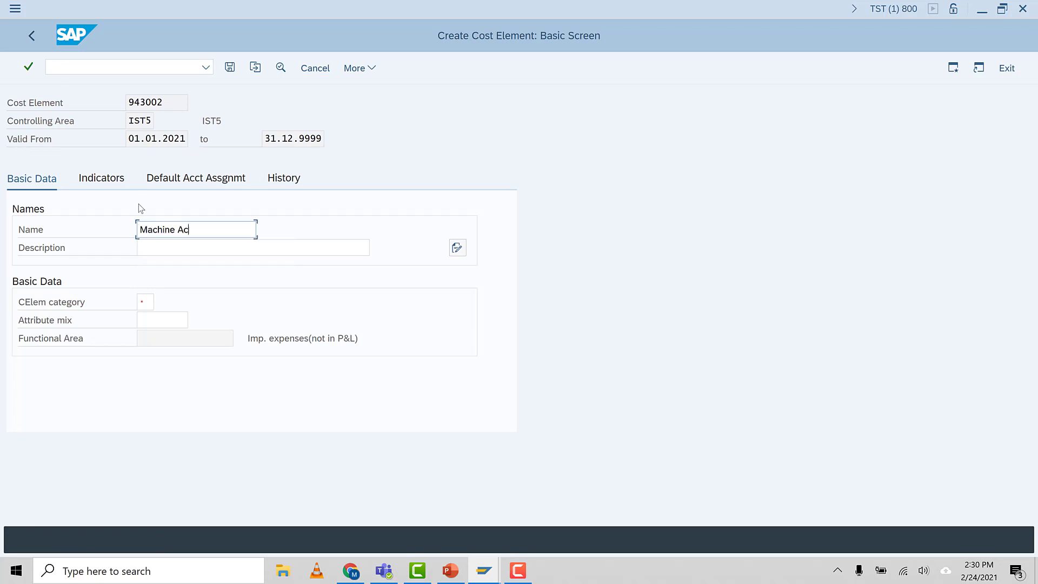
text(tivity Cos)
key(ctrl+a)
key(ctrl+c)
click(168, 250)
key(ctrl+v)
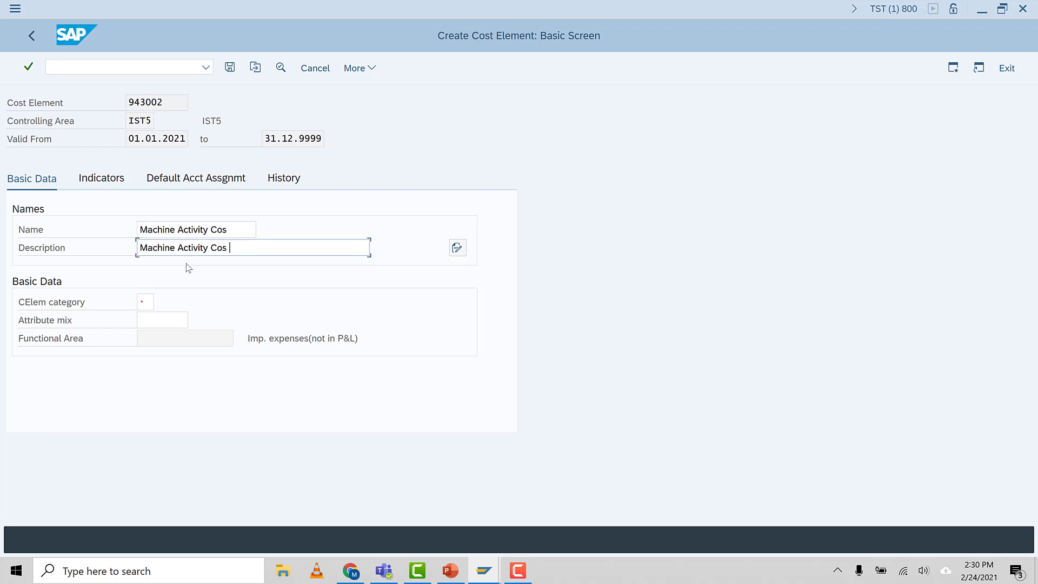
text(t)
Set the category of cost element 943002 to 43, Internal activity allocation, and save it
click(144, 300)
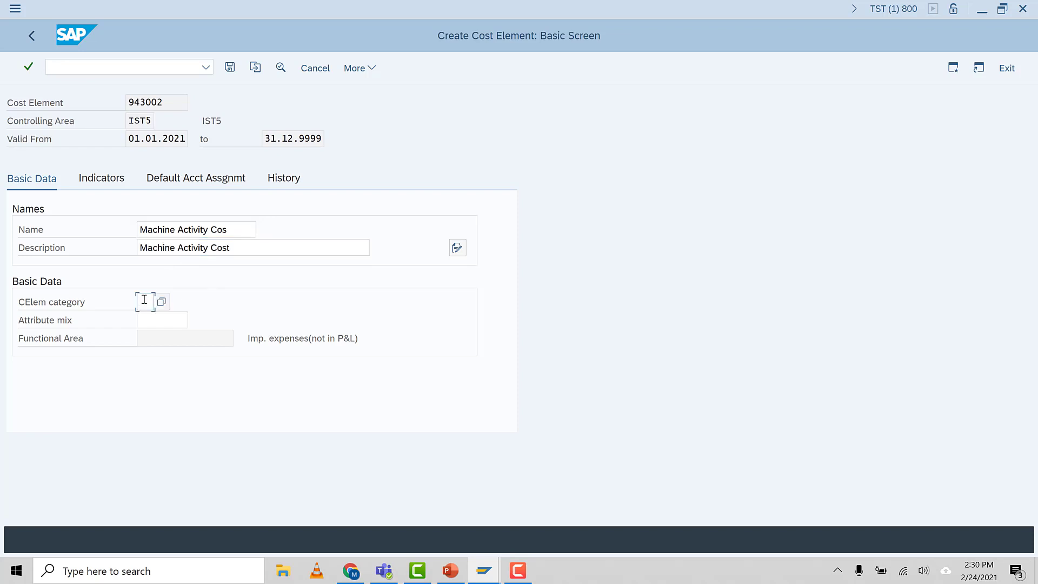
text(43)
key(Return)
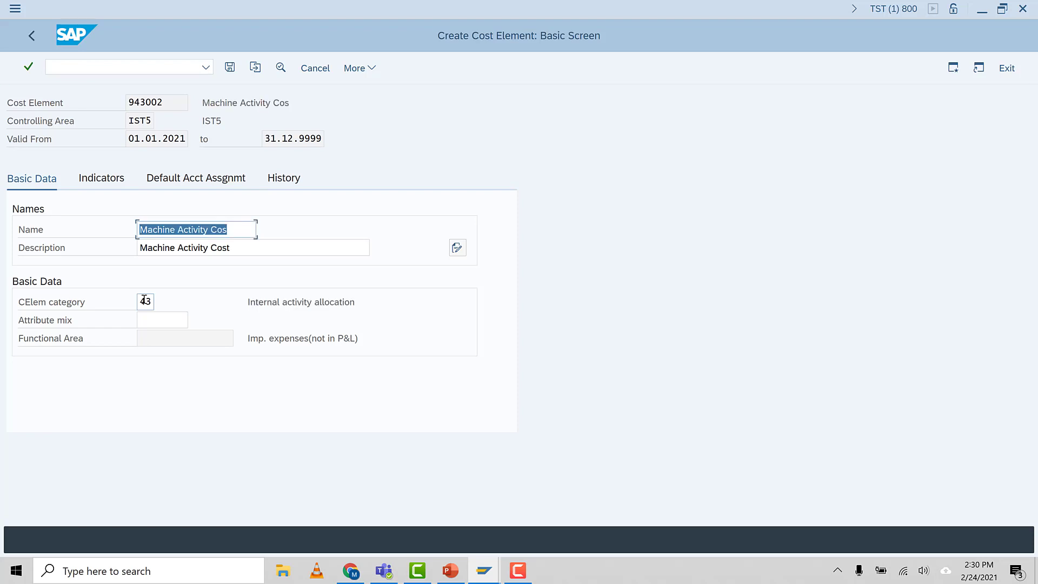
click(203, 232)
click(230, 68)
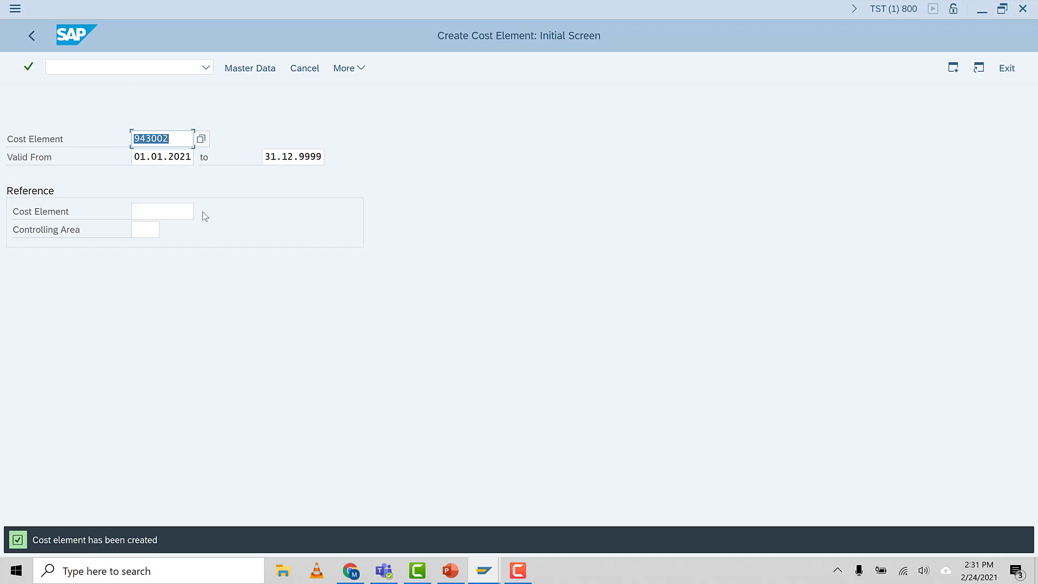
Switch to PowerPoint and review the cost centers planned on the Cost Center Accounting Basic Settings slide
click(450, 571)
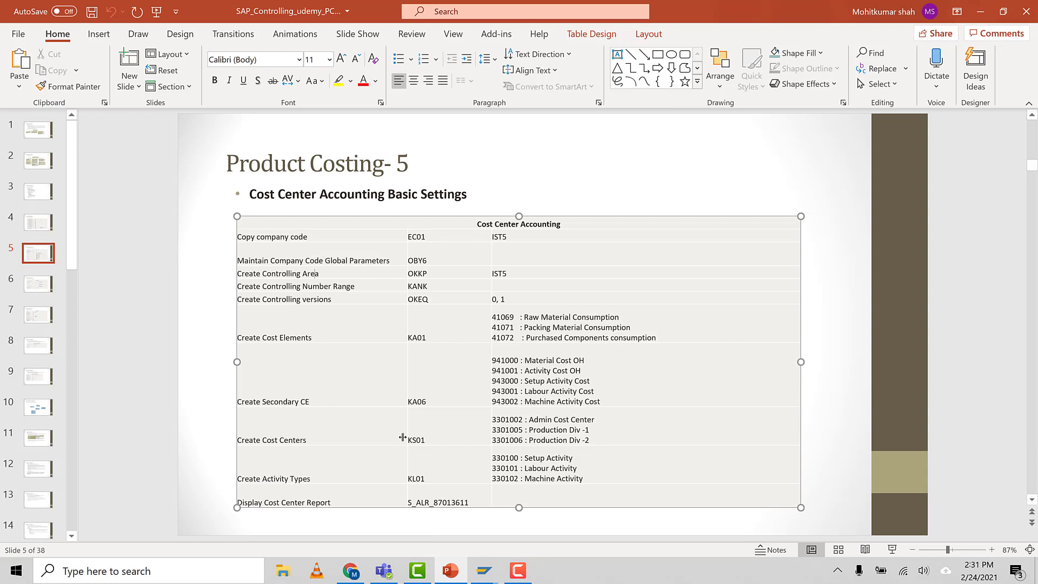
click(605, 422)
click(585, 430)
click(899, 551)
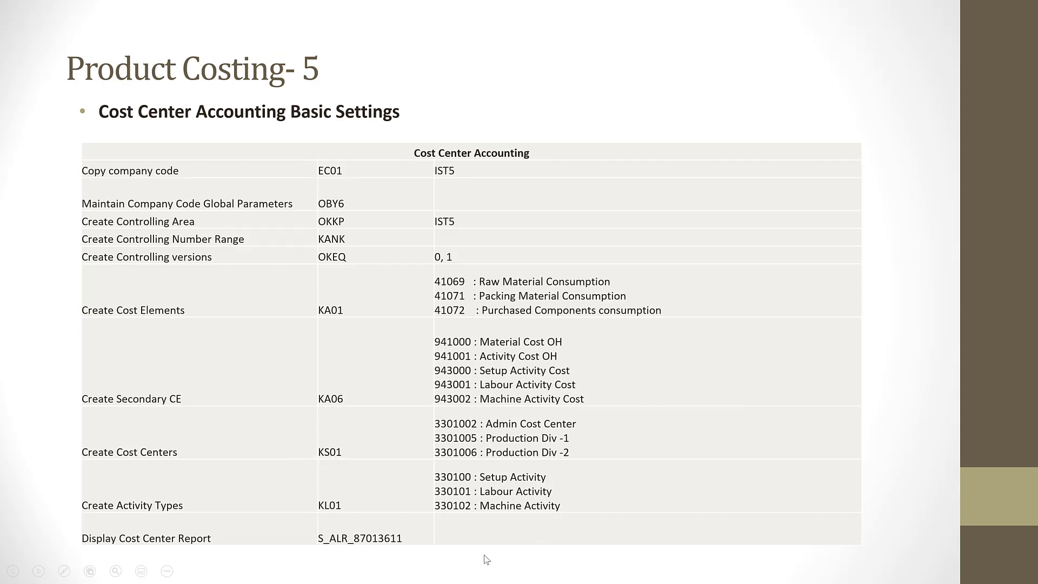
key(Escape)
Switch back to SAP and open the cost center creation transaction KS01
mouse_move(484, 571)
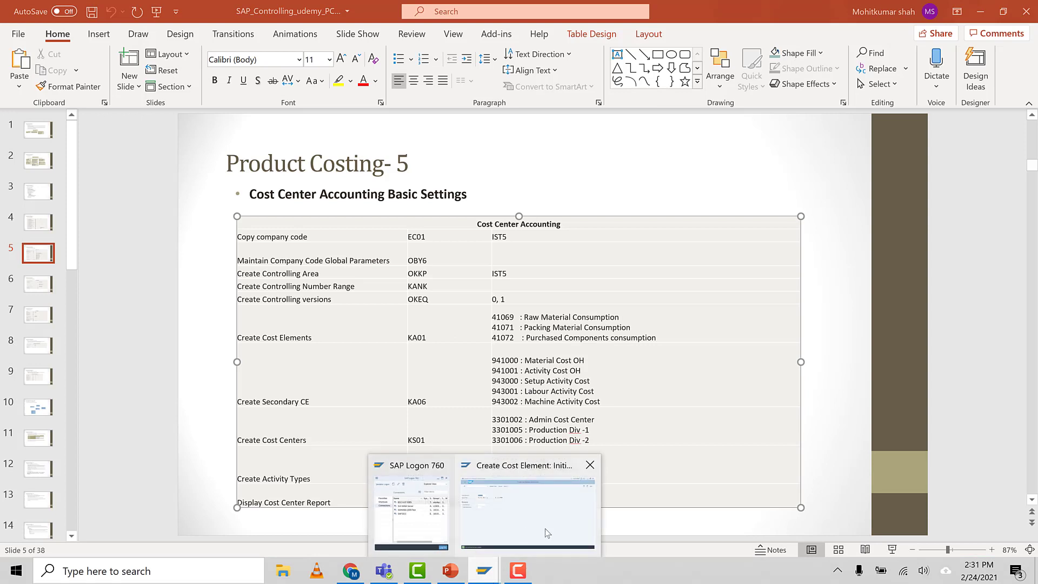
click(547, 529)
click(48, 65)
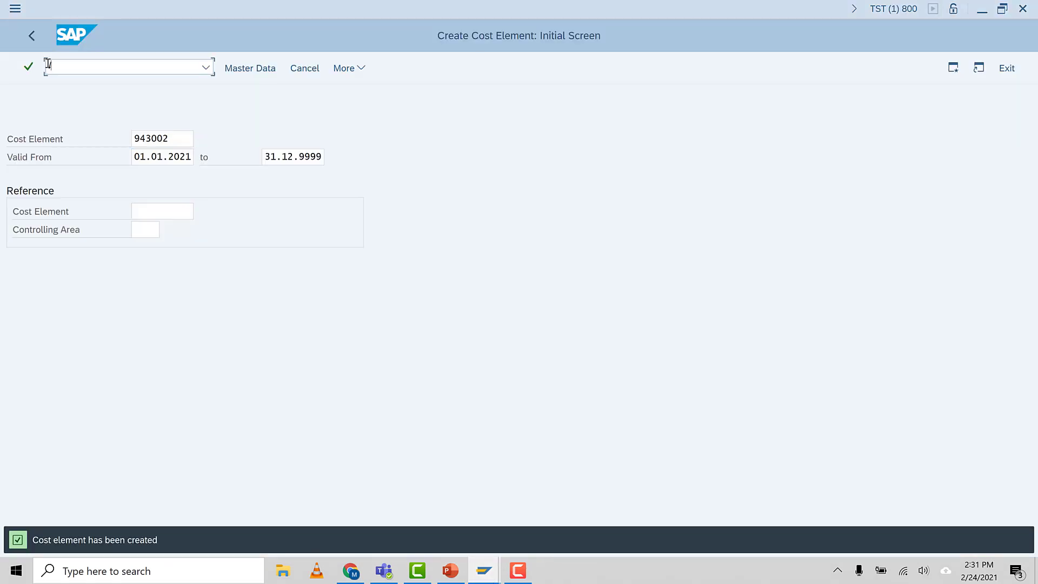
text(/nks01)
key(Return)
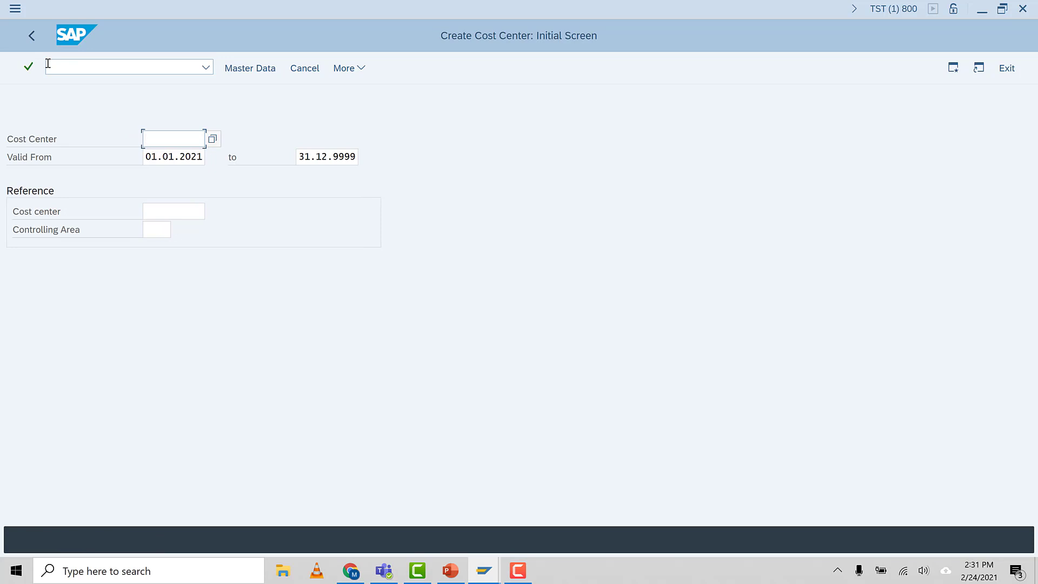
Start creating cost center 3301002 with the validity period 01.01.2021 to 31.12.9999
text(3301)
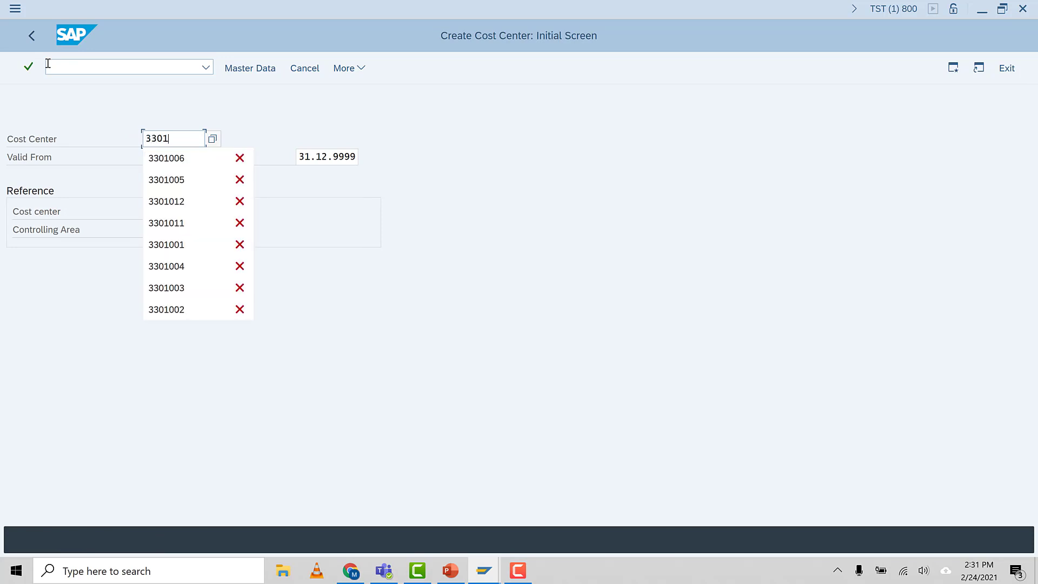
text(002)
key(Return)
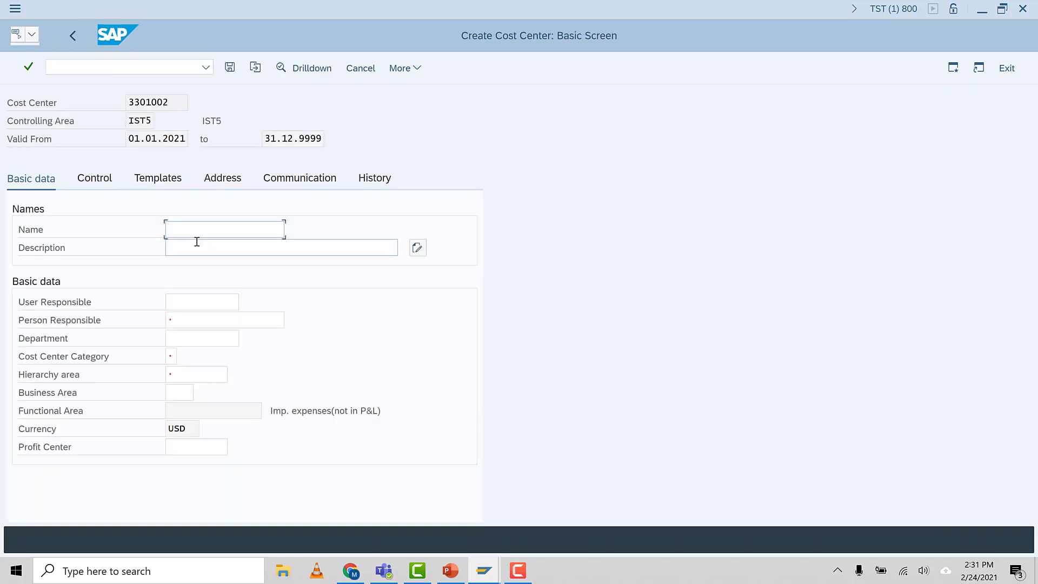
Enter Administration as both the name and the description of cost center 3301002
text(Ad)
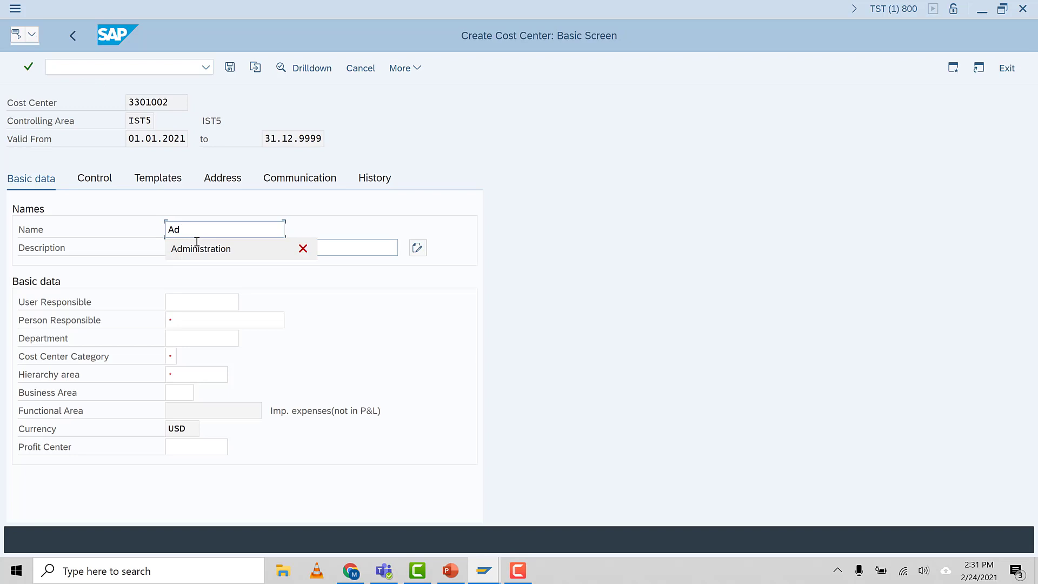
click(216, 249)
drag(232, 236, 3, 235)
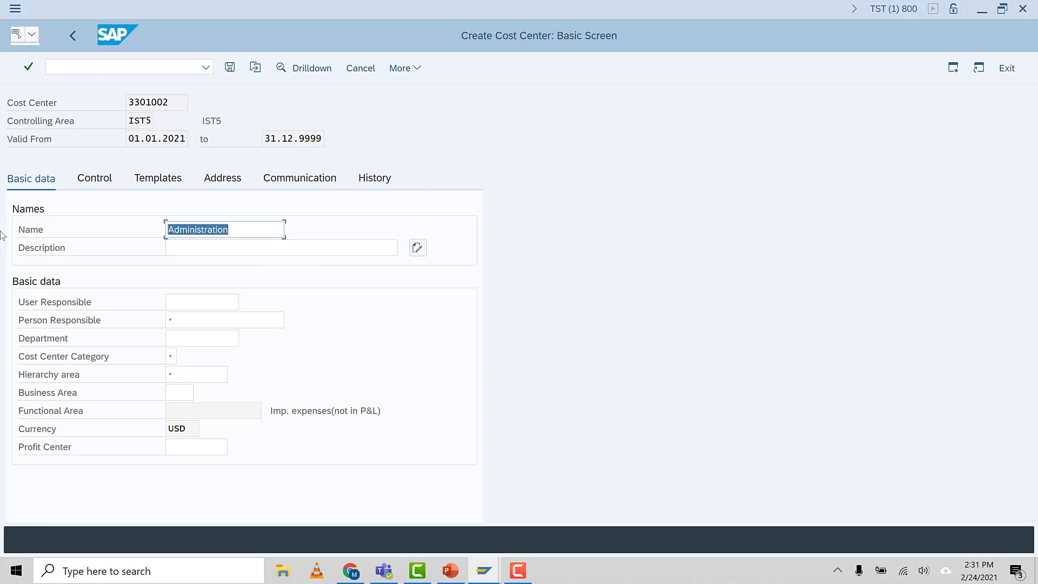
key(ctrl+c)
click(199, 249)
key(ctrl+v)
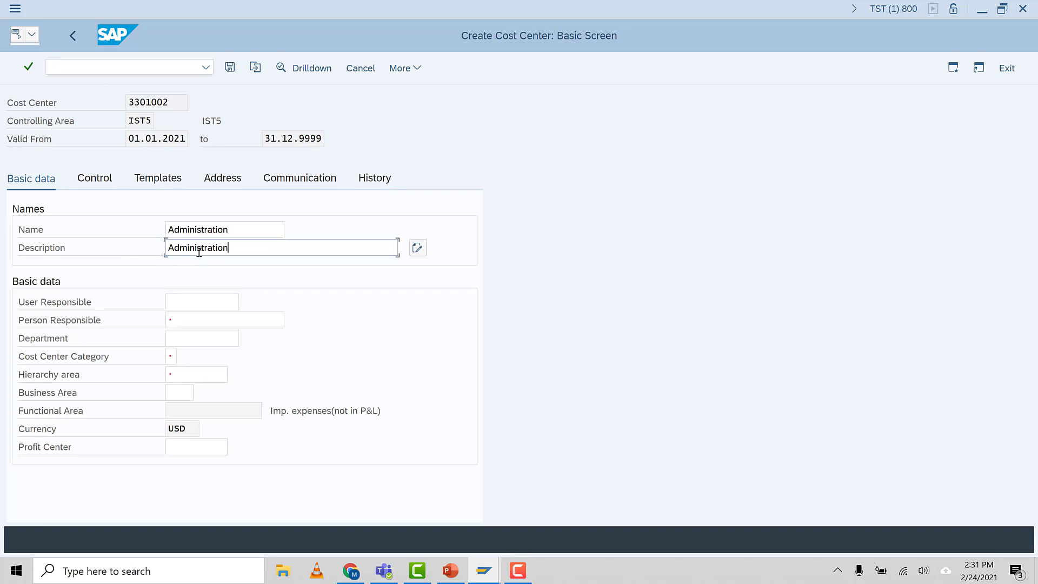
Set the person responsible for cost center 3301002 to AUMTECH and its category to W, Administration
click(195, 323)
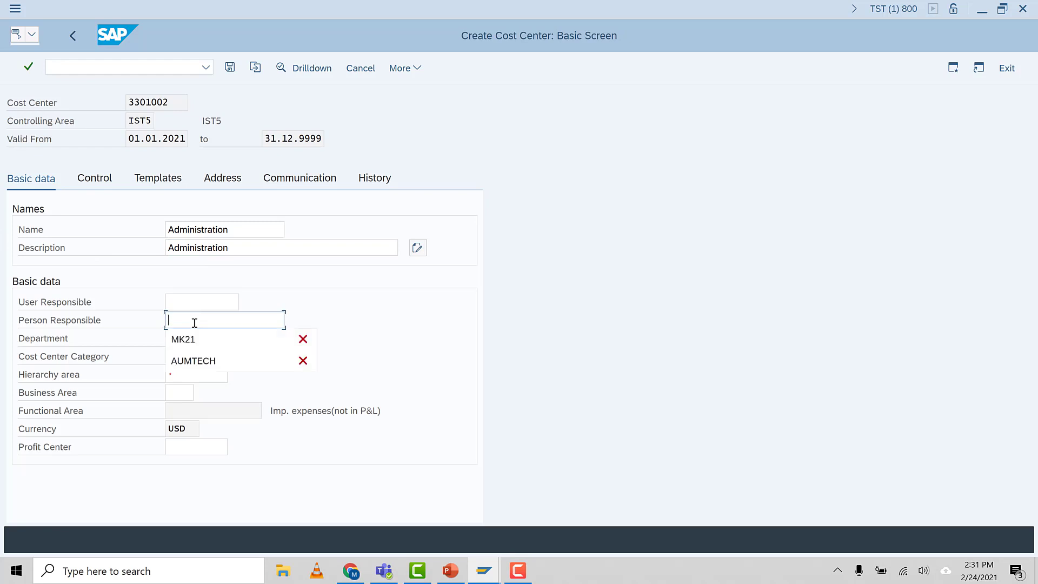
click(212, 363)
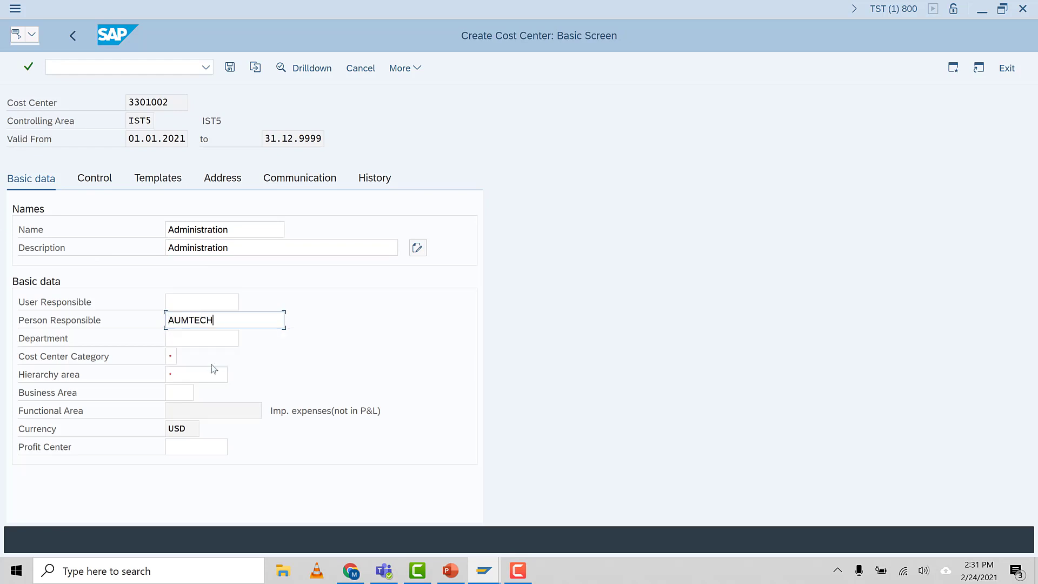
click(171, 359)
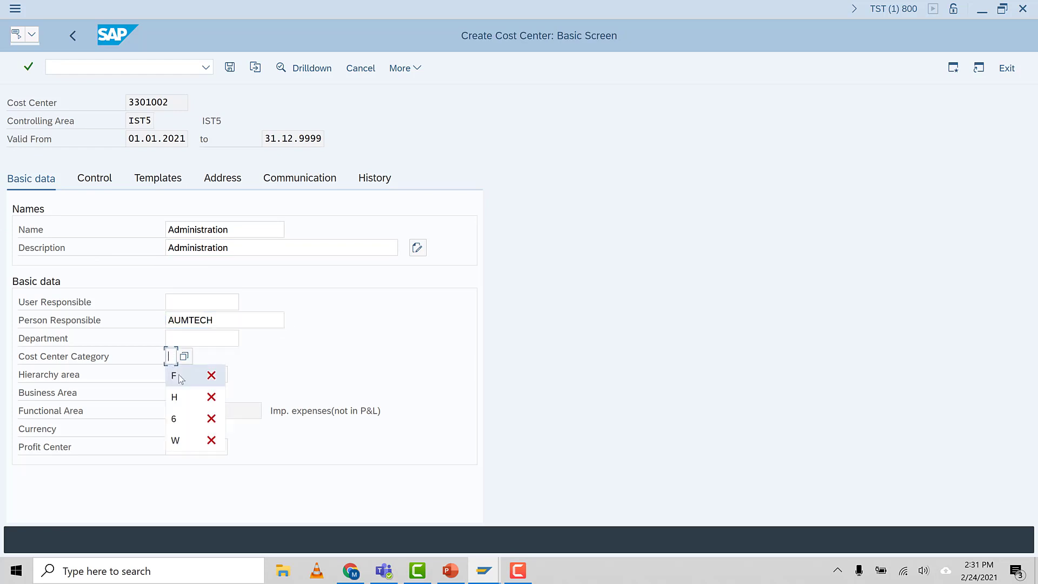
key(F4)
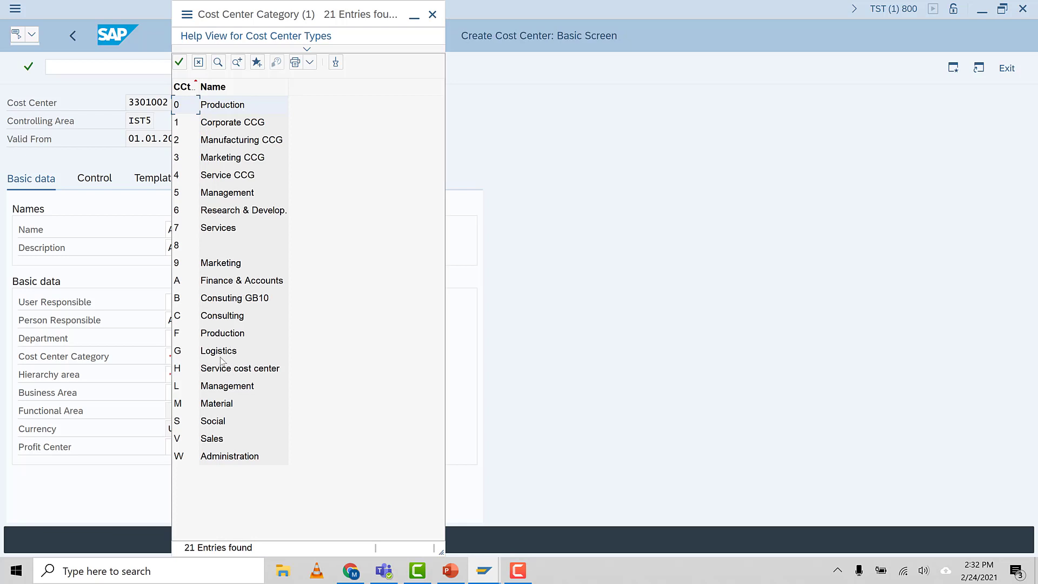
double_click(222, 457)
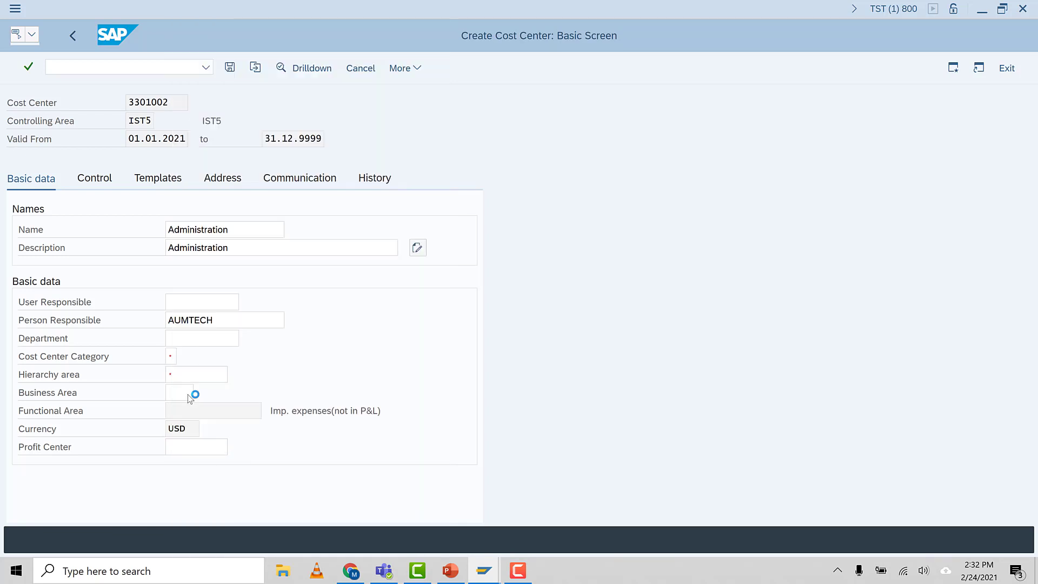
Assign cost center 3301002 to hierarchy area IST5_CCT and save it without a profit center
click(182, 374)
key(F4)
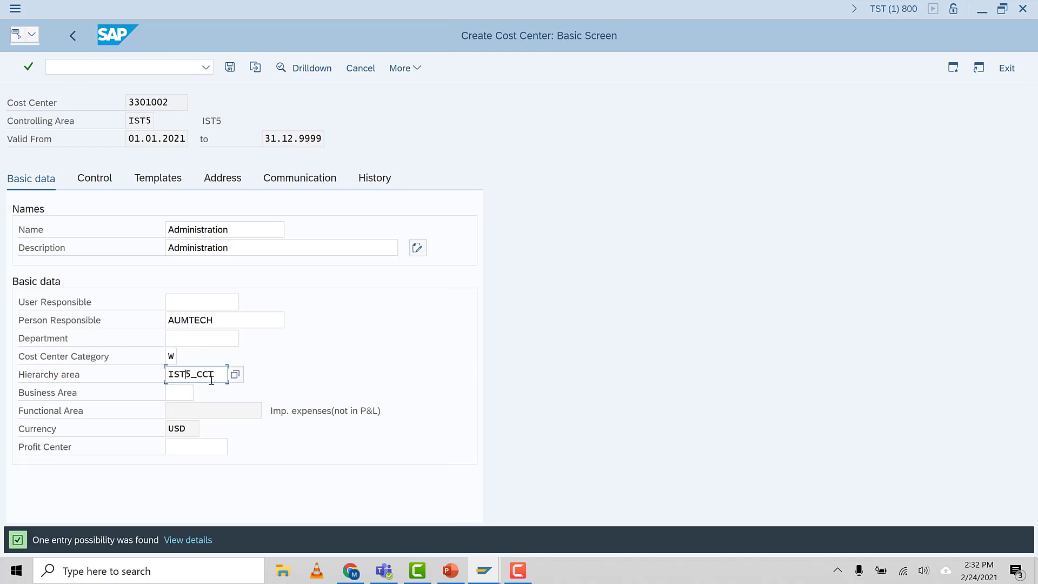
click(230, 68)
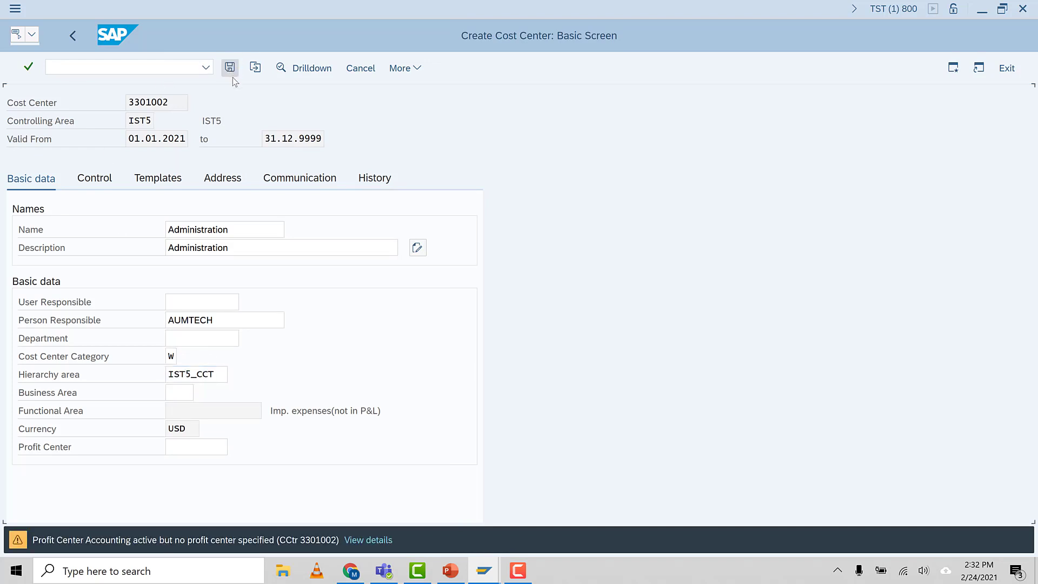
key(Return)
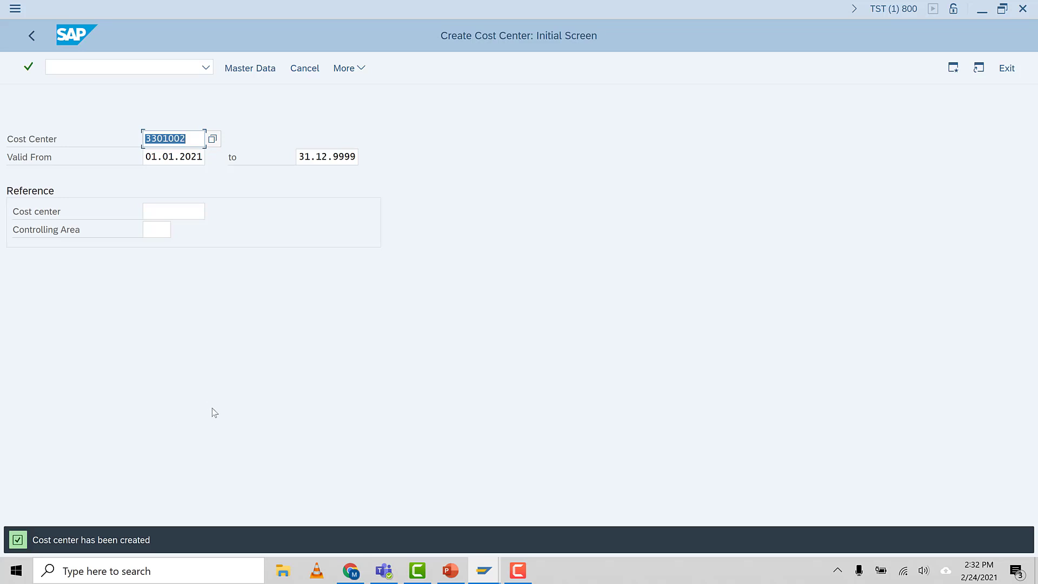
Start creating cost center 3301005 with the same validity period as 3301002
click(195, 139)
key(BackSpace)
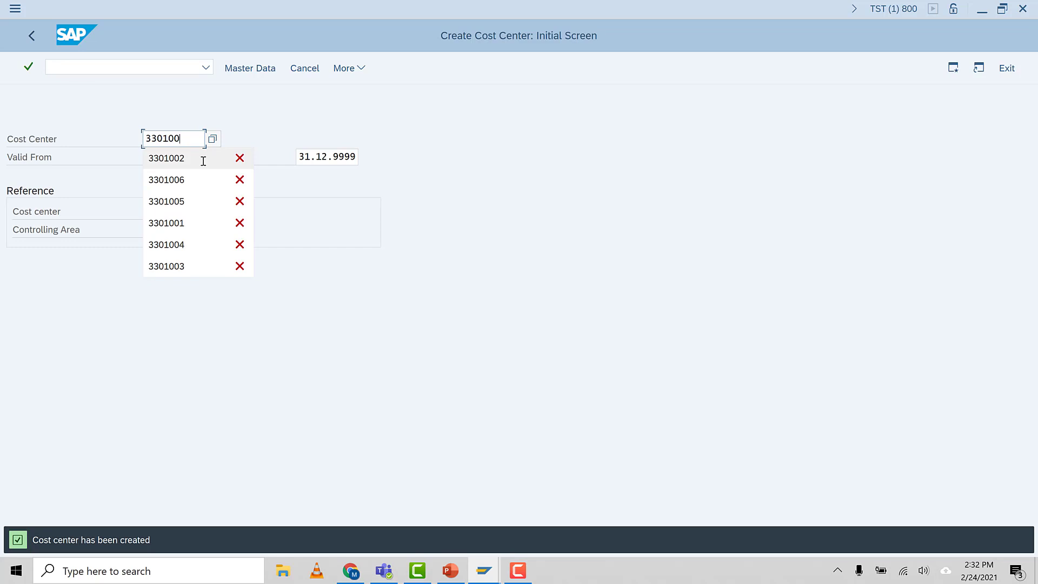
text(5)
key(Return)
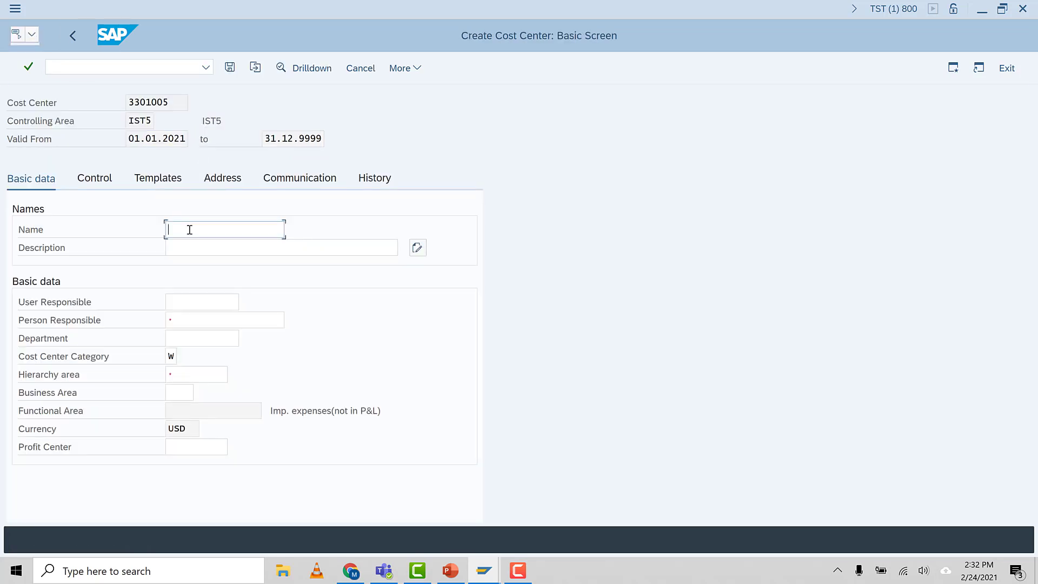
Enter Production Div-1 as both the name and the description of cost center 3301005
text(Pr)
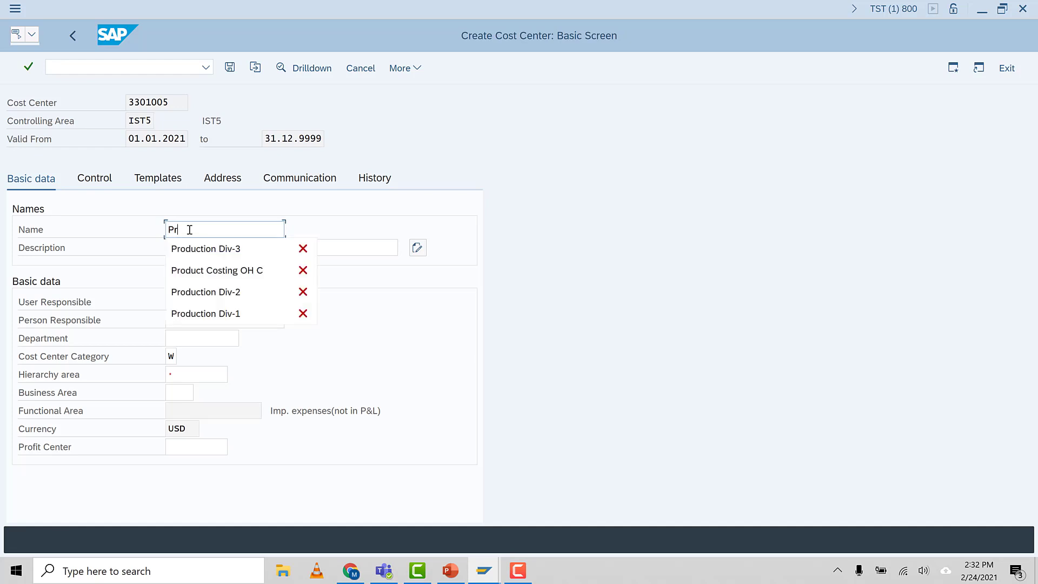
click(227, 314)
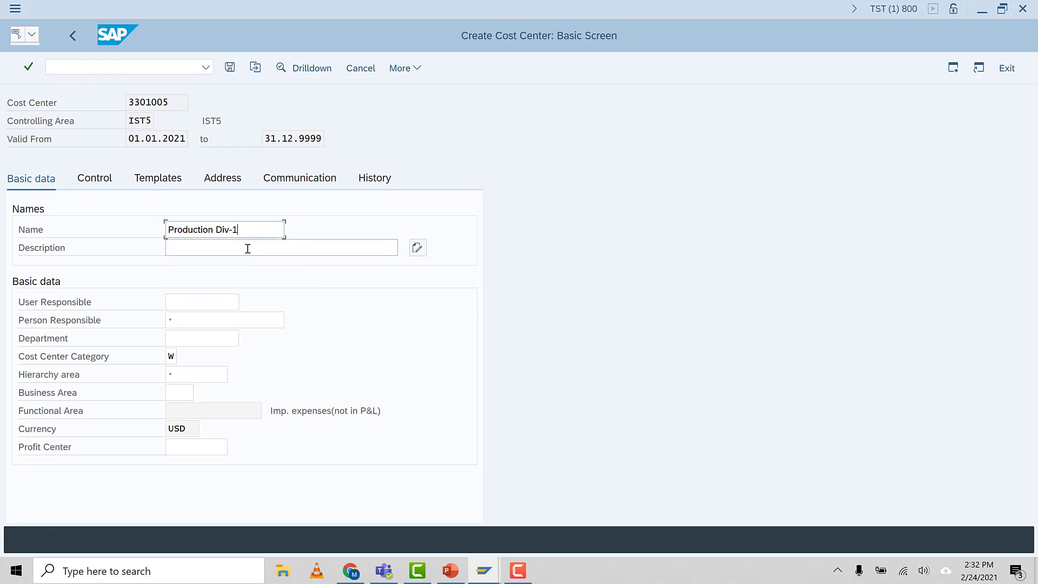
drag(251, 233, 114, 225)
click(207, 248)
key(ctrl+v)
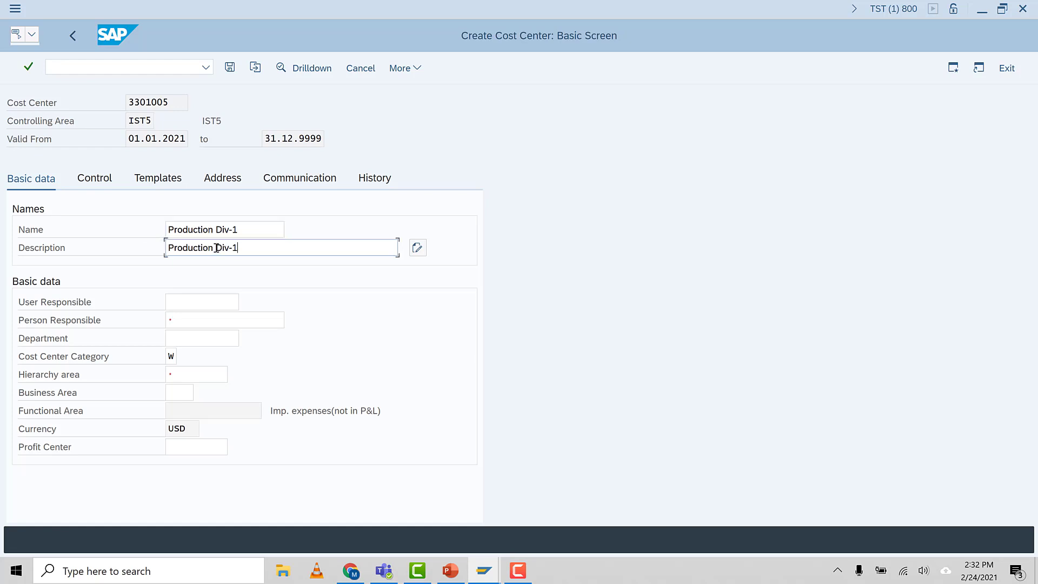
Set the person responsible for cost center 3301005 to AUMTECH and its category to F, Production
click(193, 304)
click(190, 324)
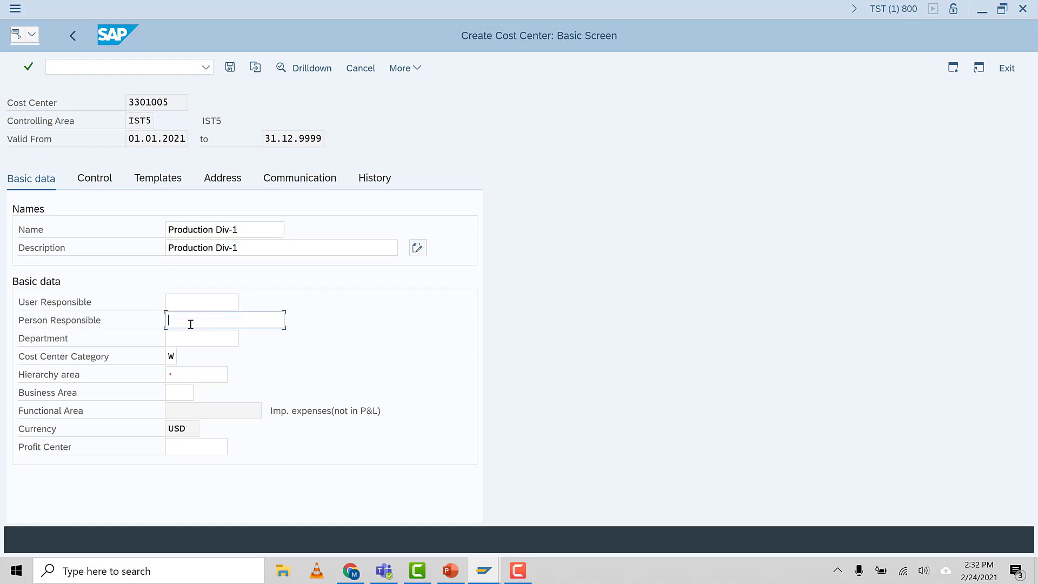
click(190, 338)
click(170, 357)
key(F4)
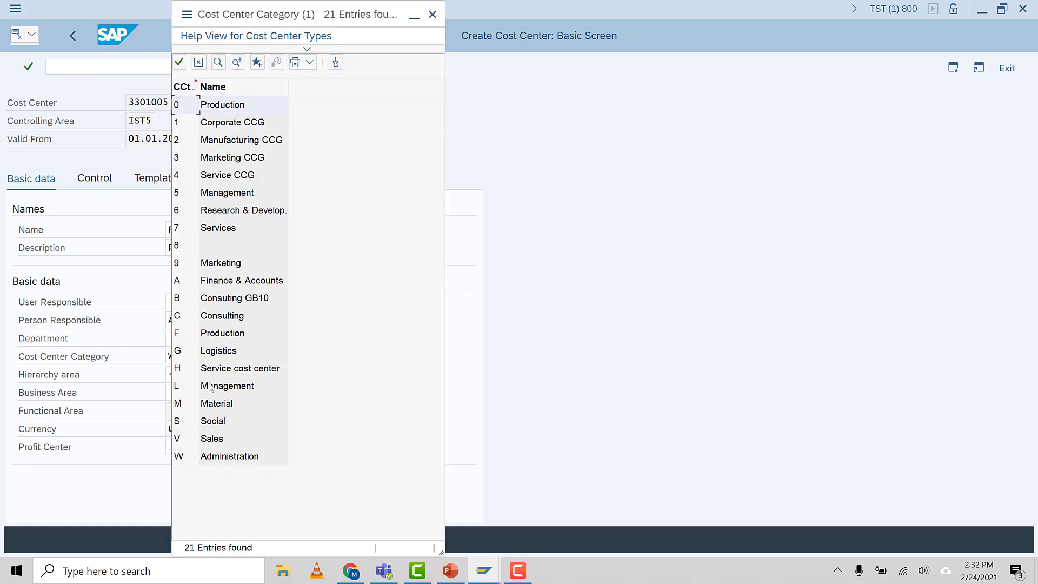
click(228, 347)
click(225, 336)
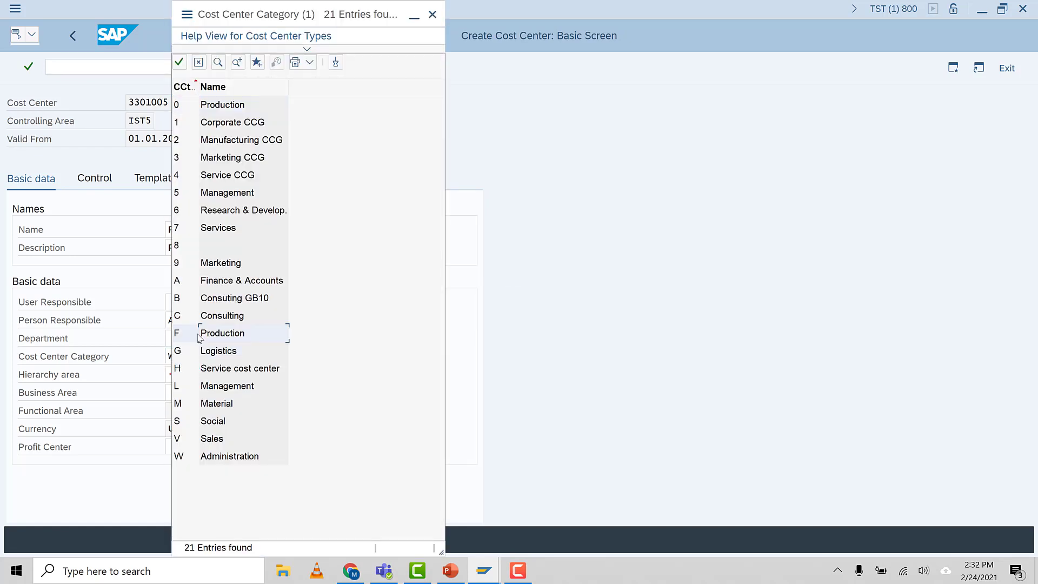
double_click(196, 338)
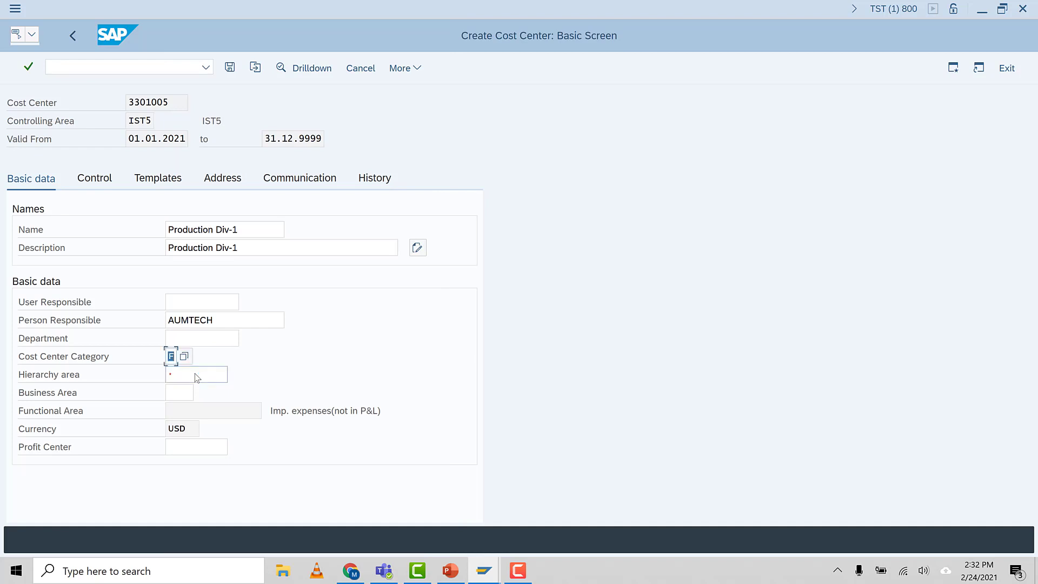
Assign cost center 3301005 to hierarchy area IST5_CCT and save it without a profit center
click(195, 373)
key(F4)
click(189, 372)
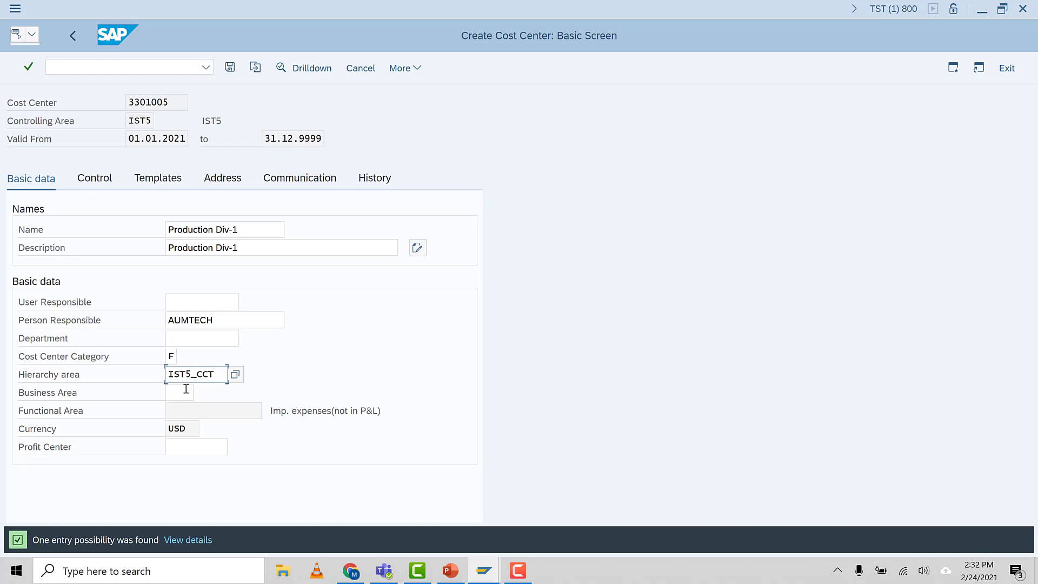
click(188, 396)
key(Return)
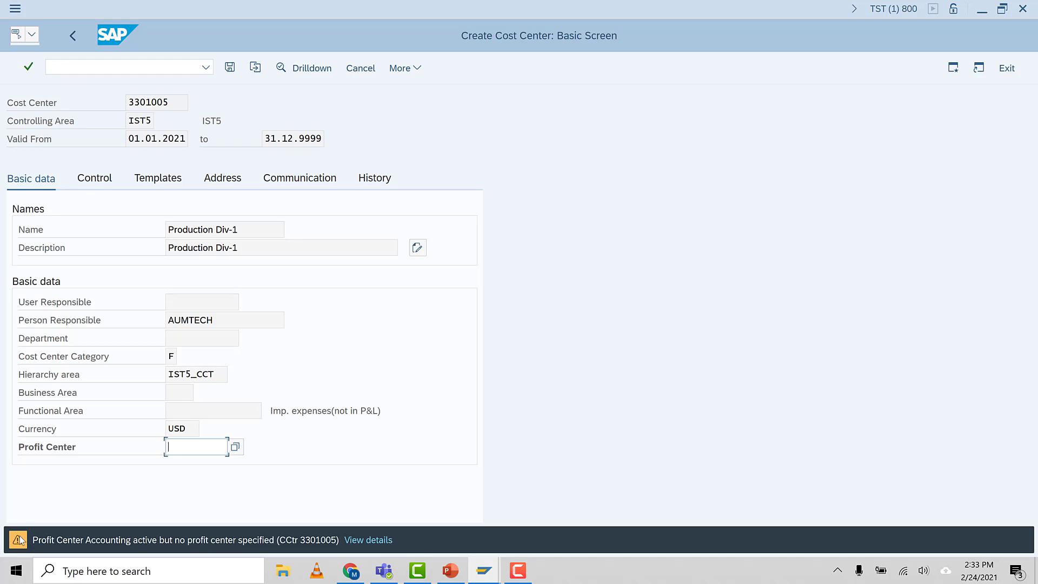
key(Return)
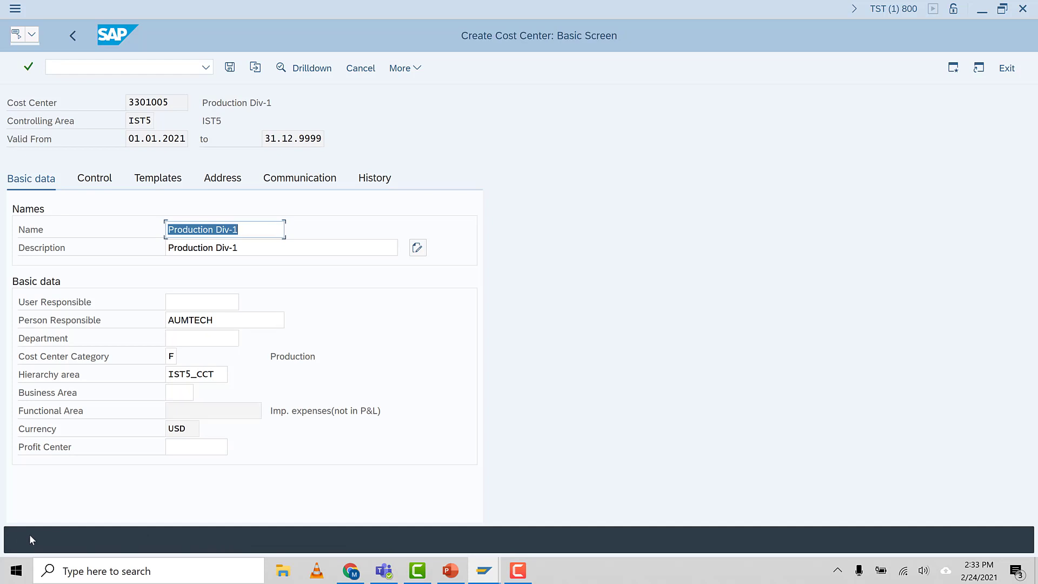
click(191, 441)
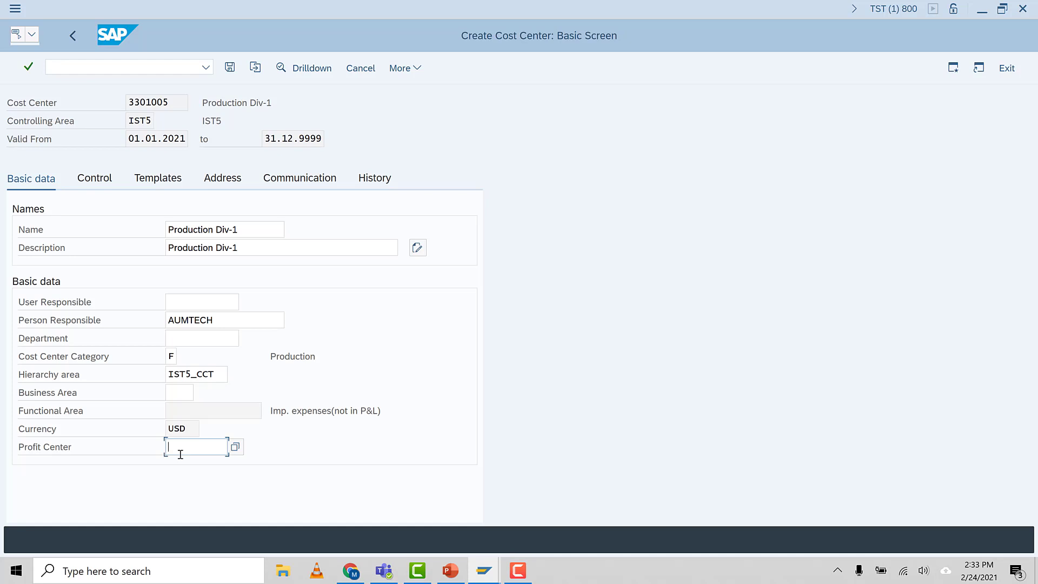
key(Return)
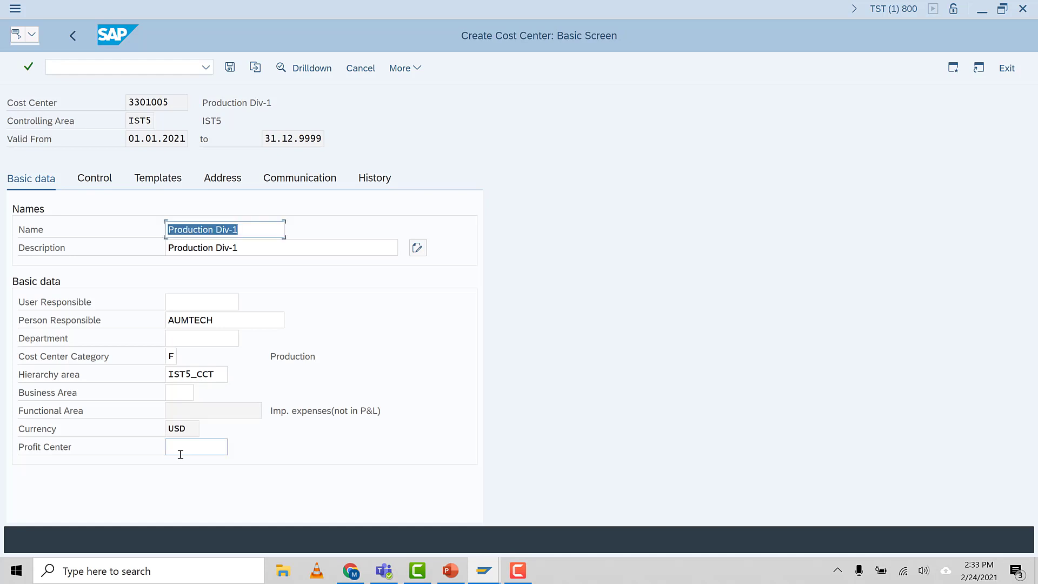
click(230, 68)
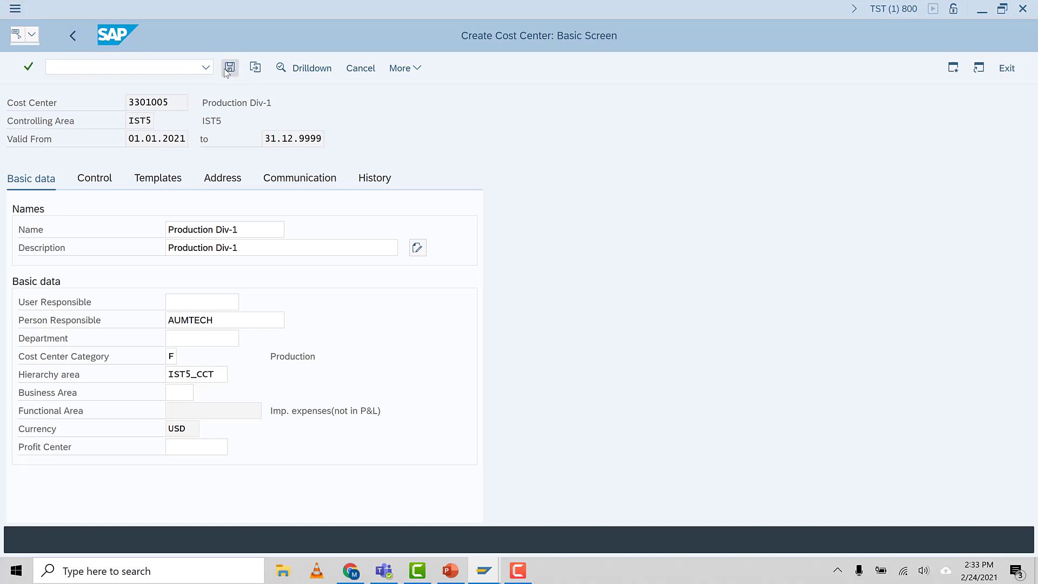
Start creating cost center 3301006 with the same validity period as 3301005
click(193, 140)
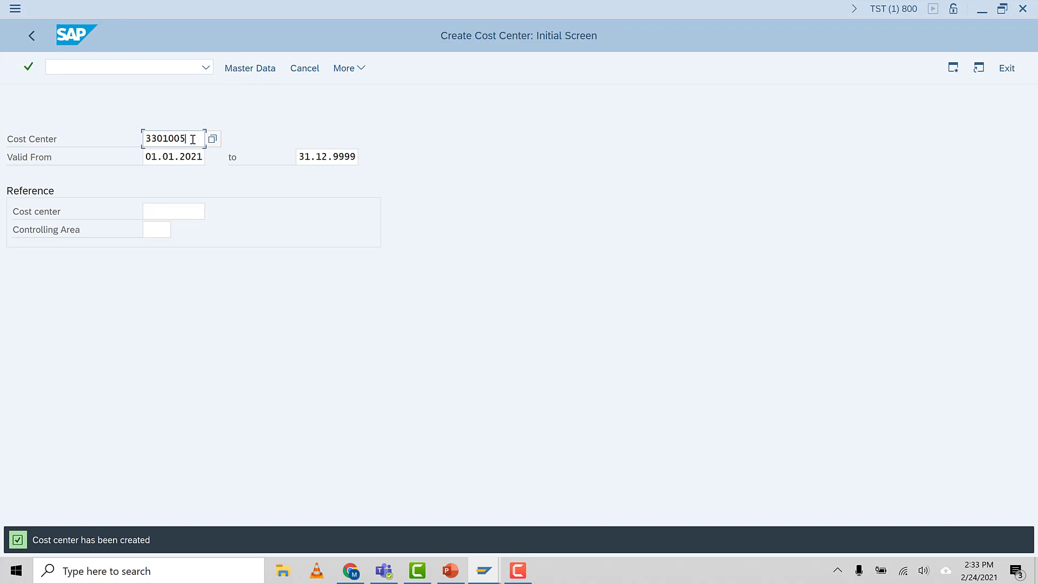
key(BackSpace)
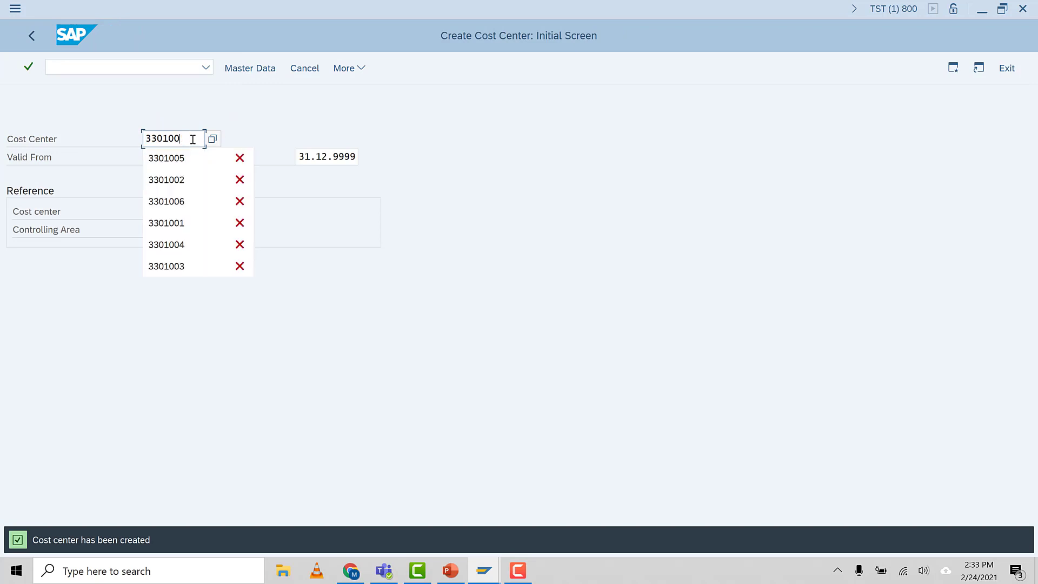
text(6)
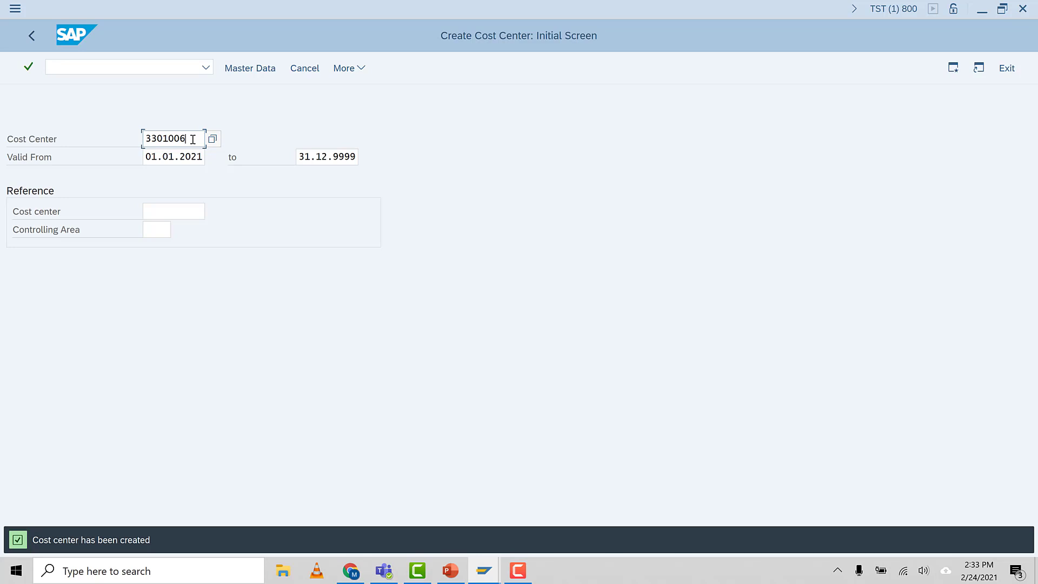
key(Return)
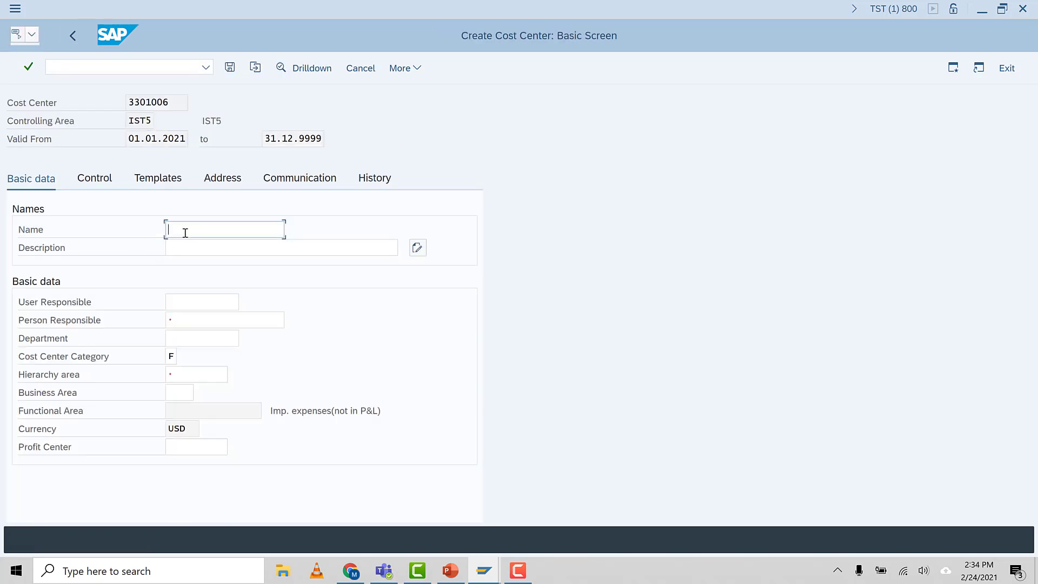
Enter Production Div-2 as both the name and the description of cost center 3301006
click(185, 233)
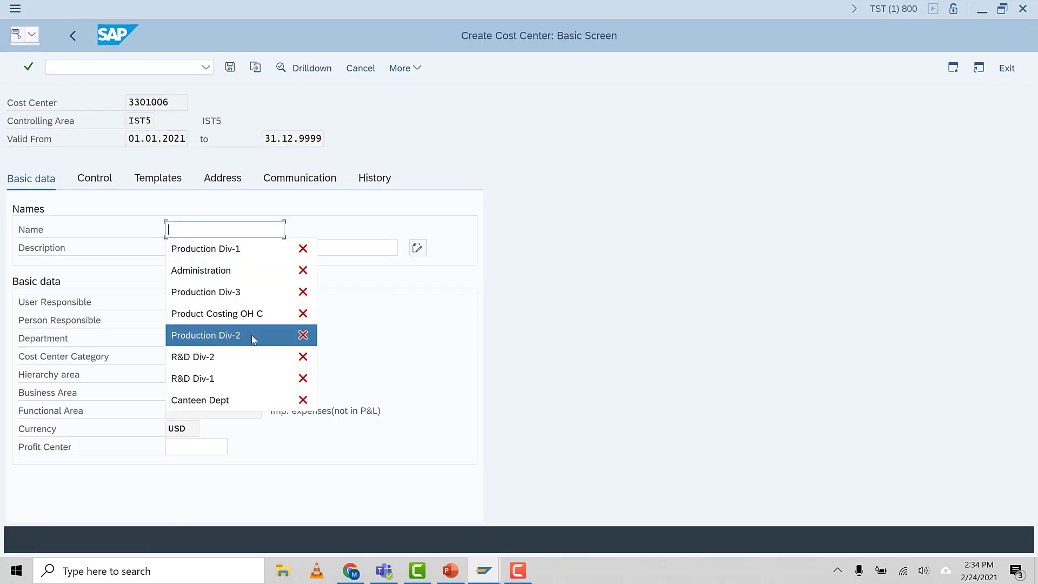
click(219, 333)
click(223, 247)
click(242, 230)
drag(241, 230, 106, 232)
key(ctrl+c)
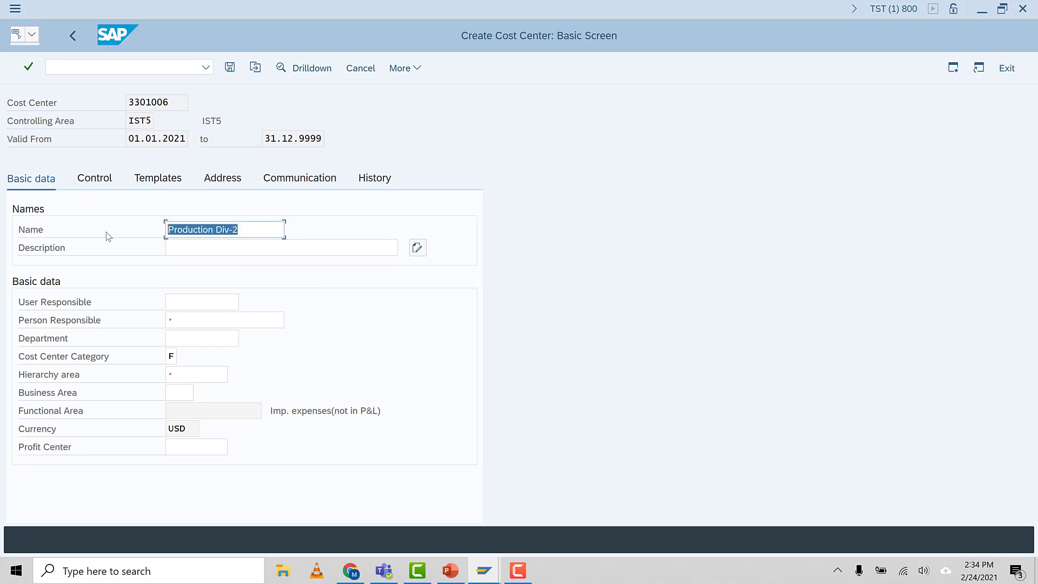
click(192, 248)
key(ctrl+v)
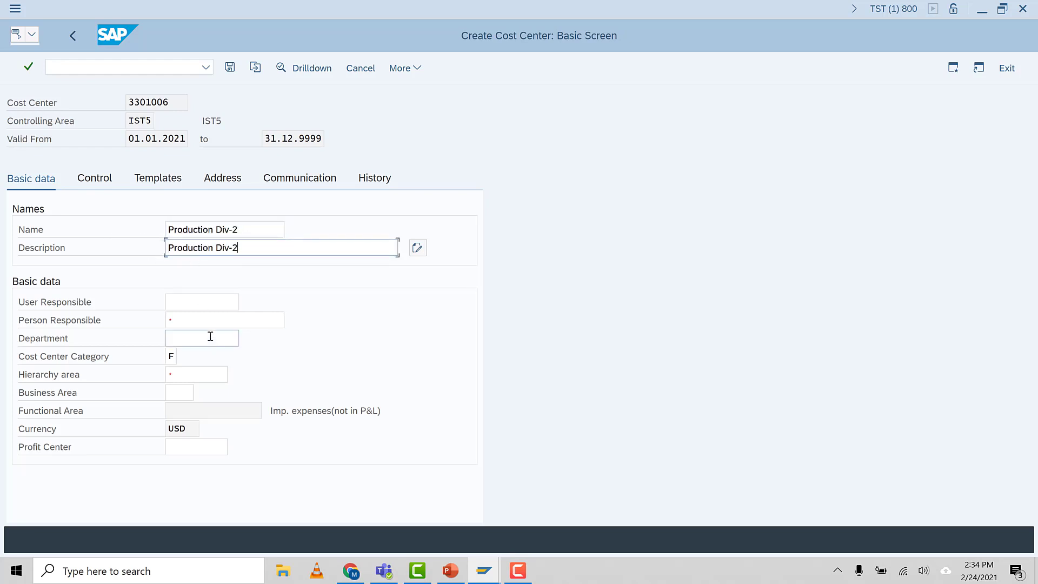
Set cost center 3301006's person responsible to AUMTECH and hierarchy area to IST5_CCT, and save it without a profit center
click(202, 324)
click(199, 339)
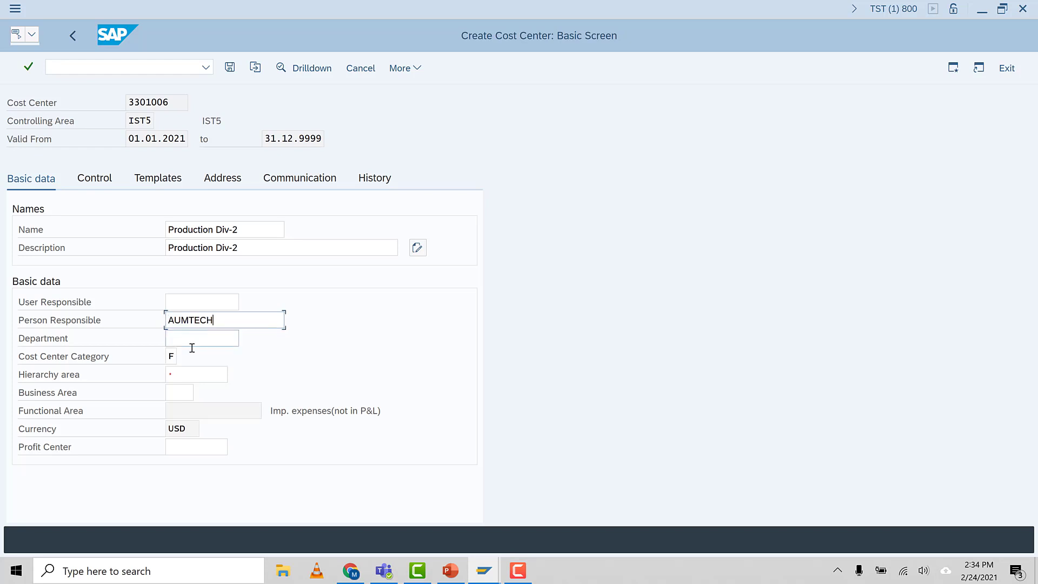
click(186, 375)
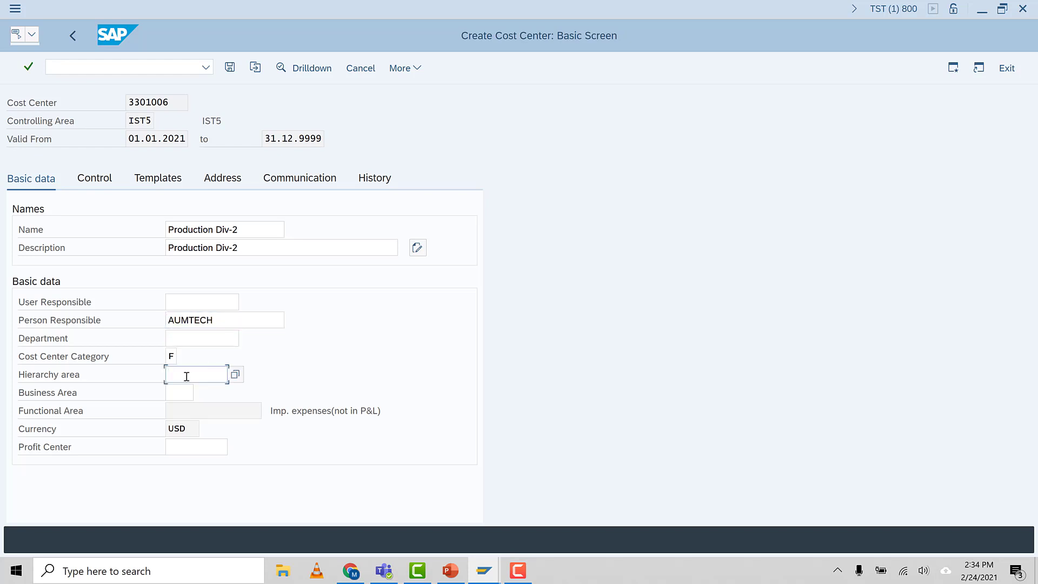
click(190, 393)
key(Return)
key(Return)
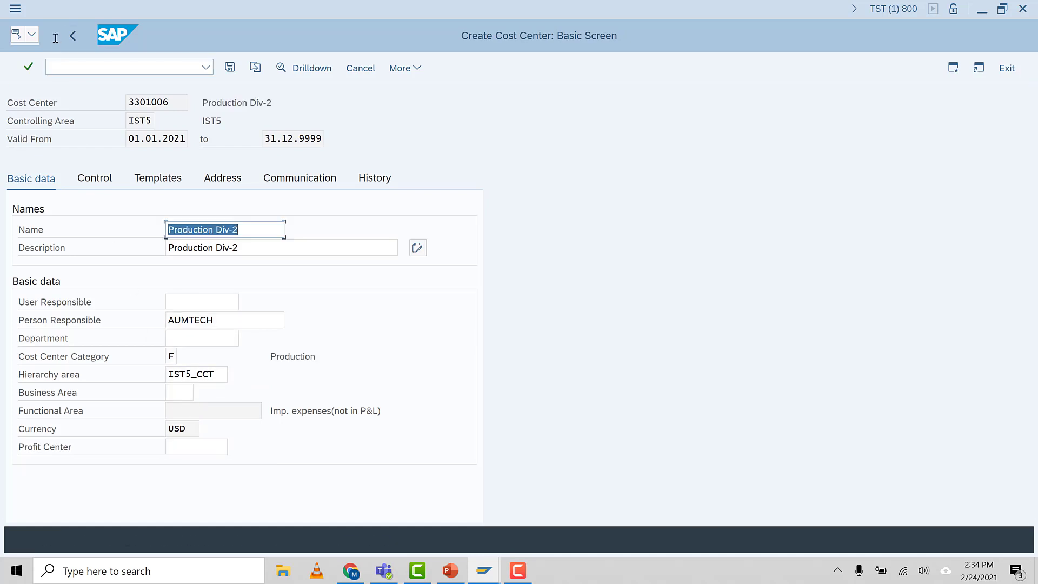
click(228, 70)
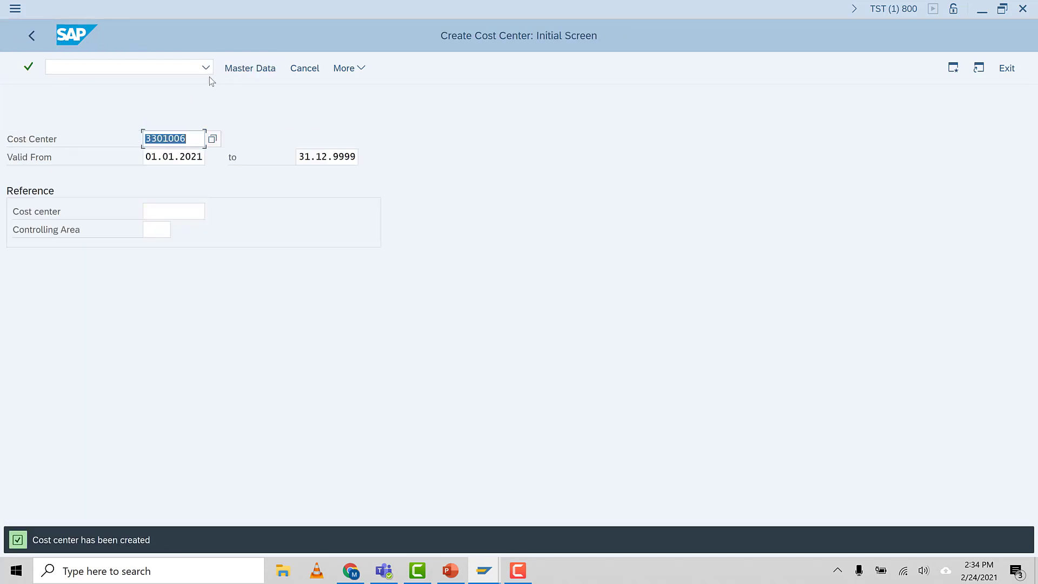
Switch to the Cost Center Accounting overview slide in PowerPoint to check the next transaction code
click(146, 69)
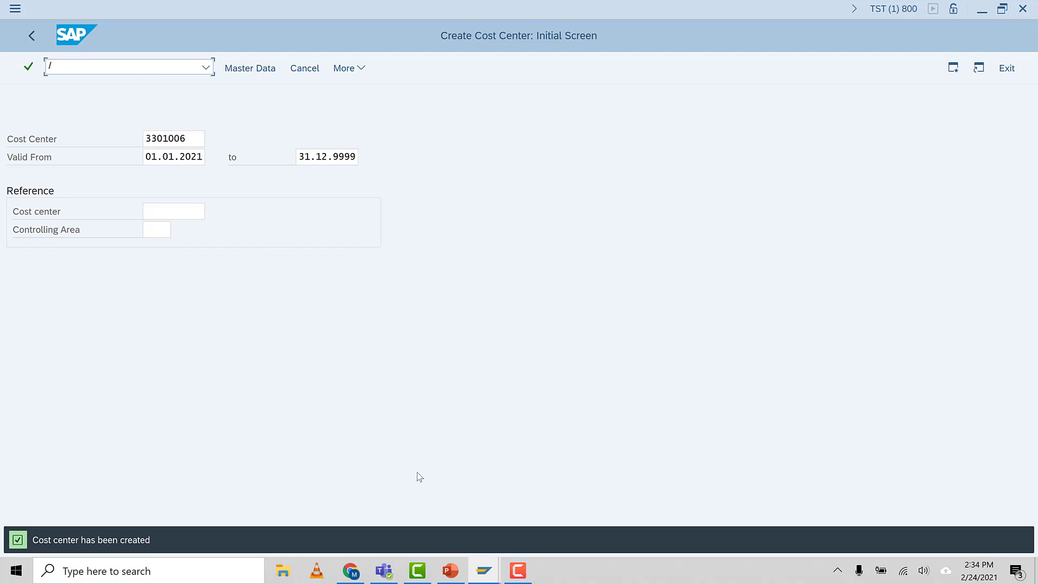
click(451, 571)
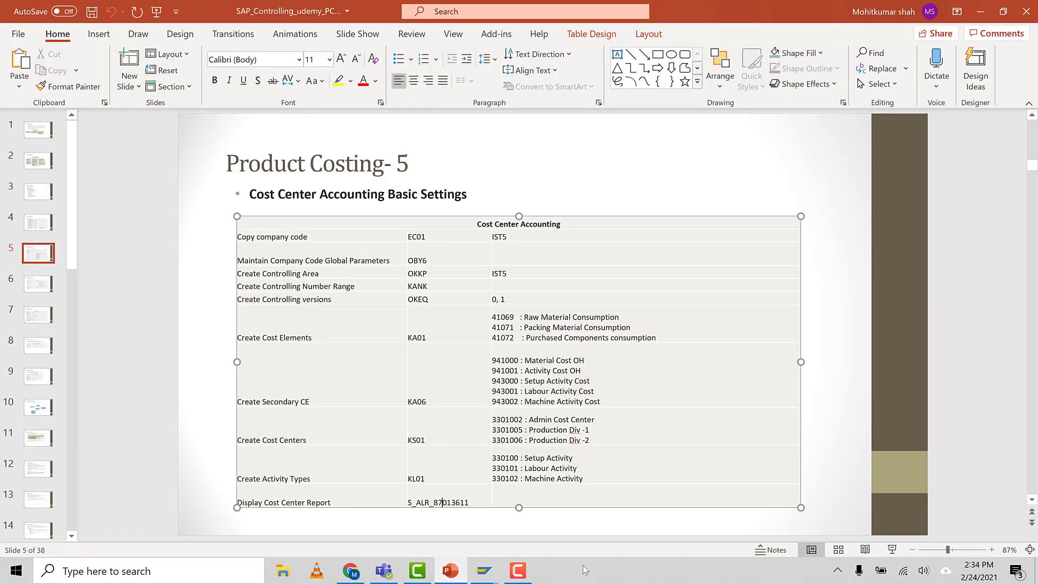
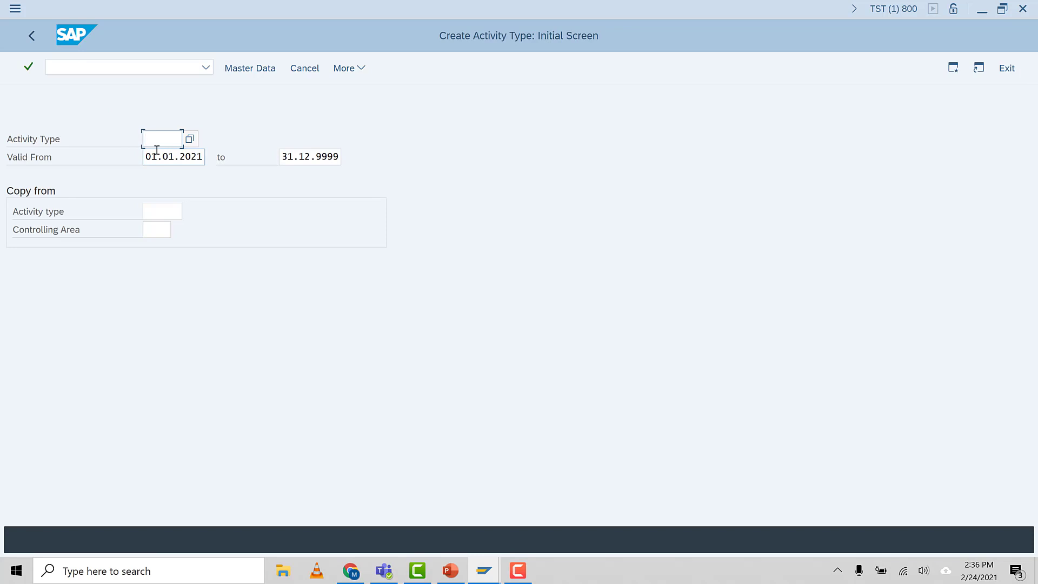
Start creating activity type 330100 with the proposed validity period
text(3301)
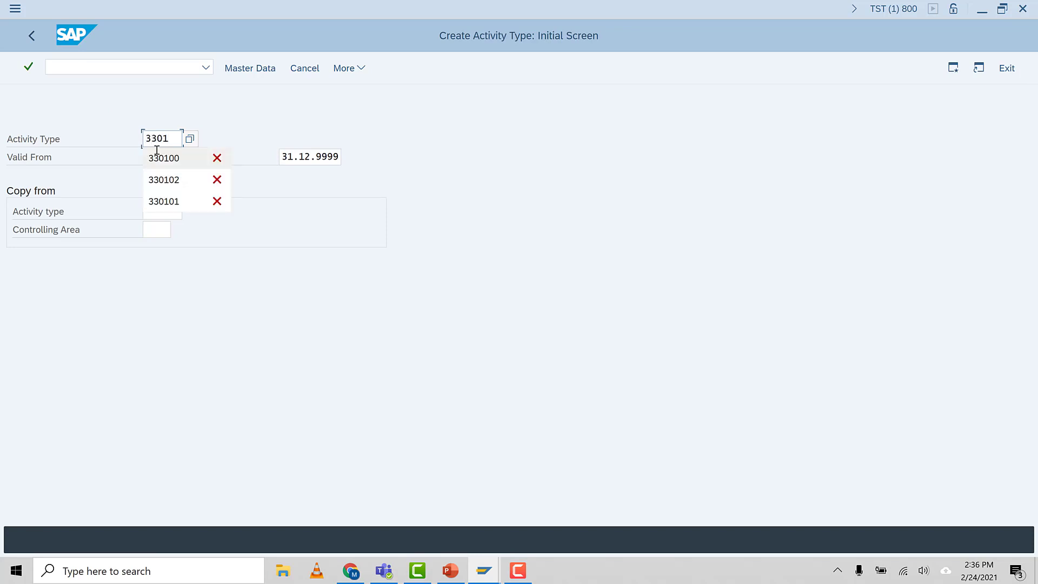
text(00)
key(Return)
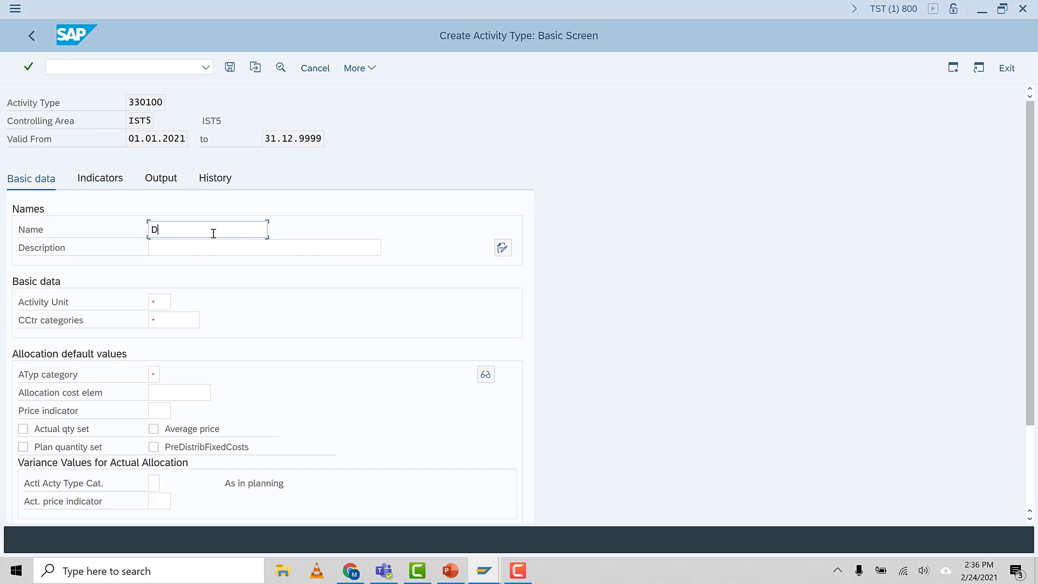
Enter Set Up activity cost as both the name and the description of activity type 330100
key(BackSpace)
text(Se)
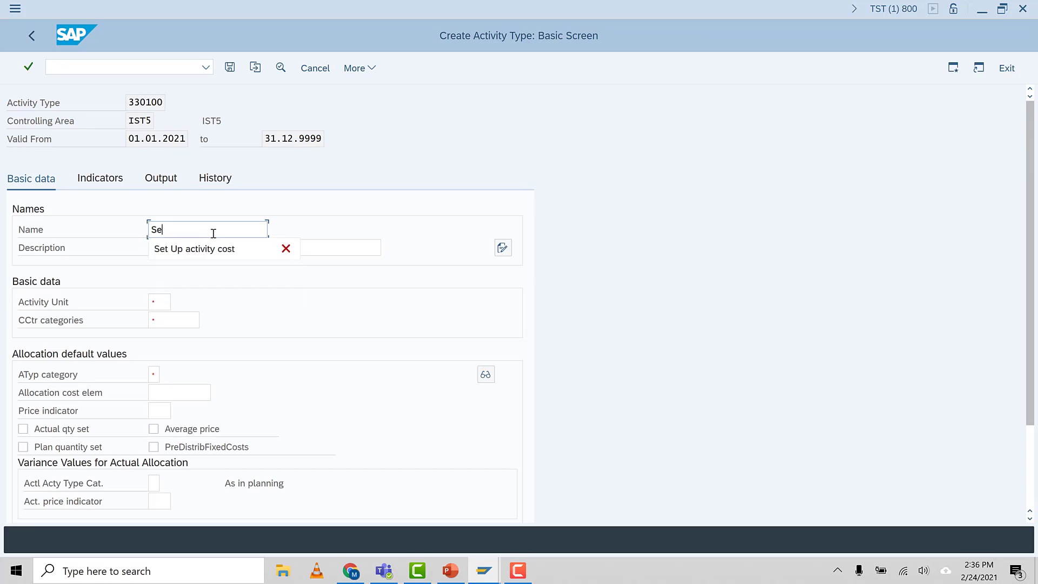
click(225, 249)
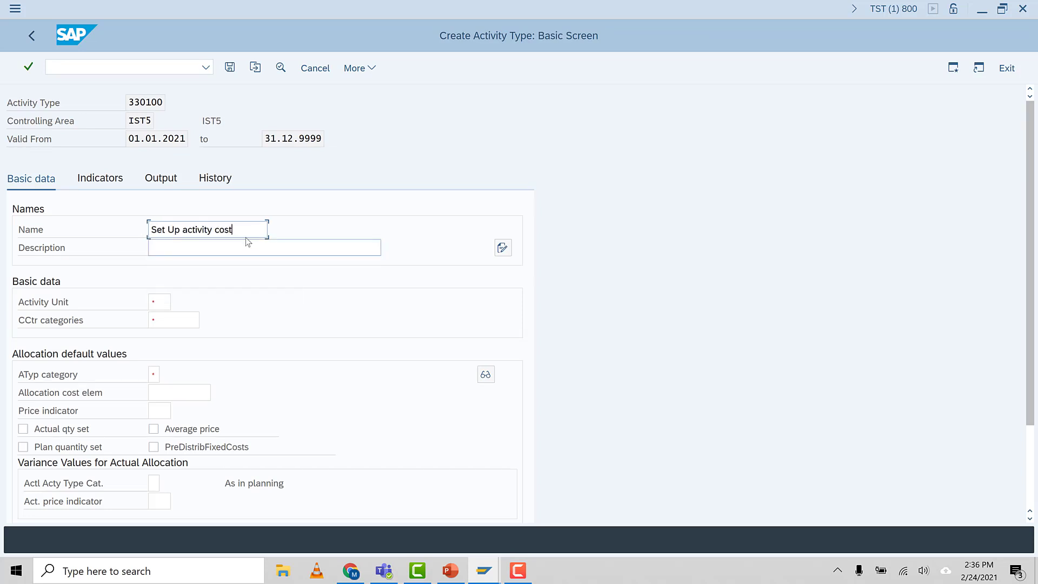
drag(246, 235, 59, 227)
key(ctrl+c)
click(174, 243)
key(ctrl+v)
Set the activity unit to HR, the cost center categories to * and the activity type category to 1
click(162, 301)
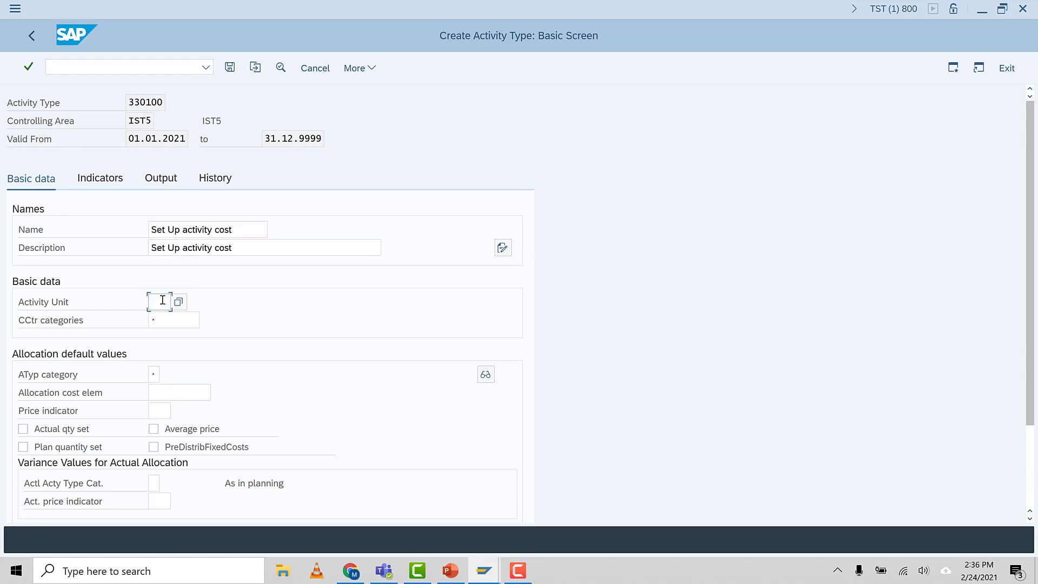
click(162, 319)
click(166, 319)
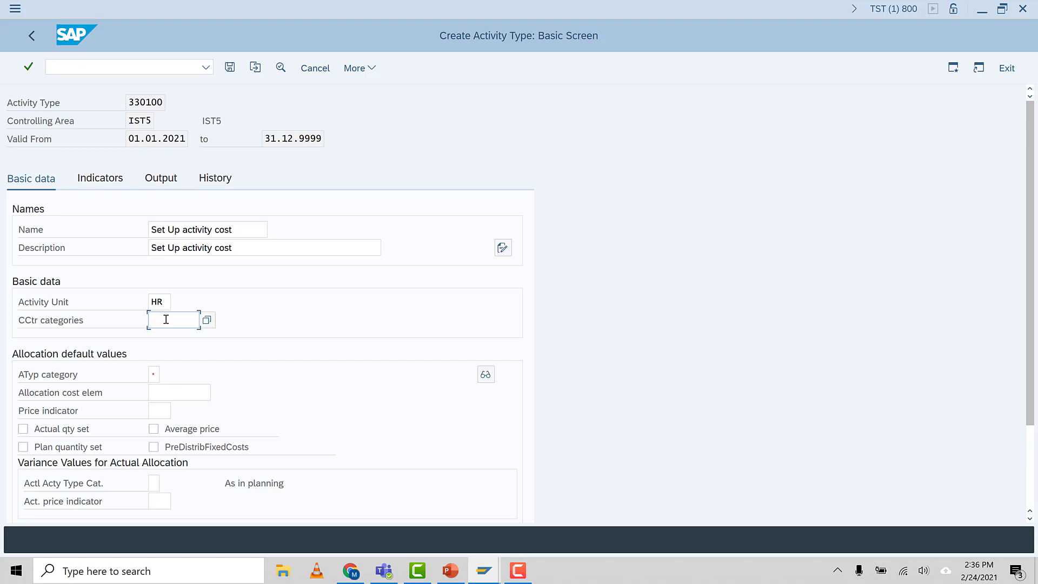
click(173, 344)
click(154, 374)
text(1)
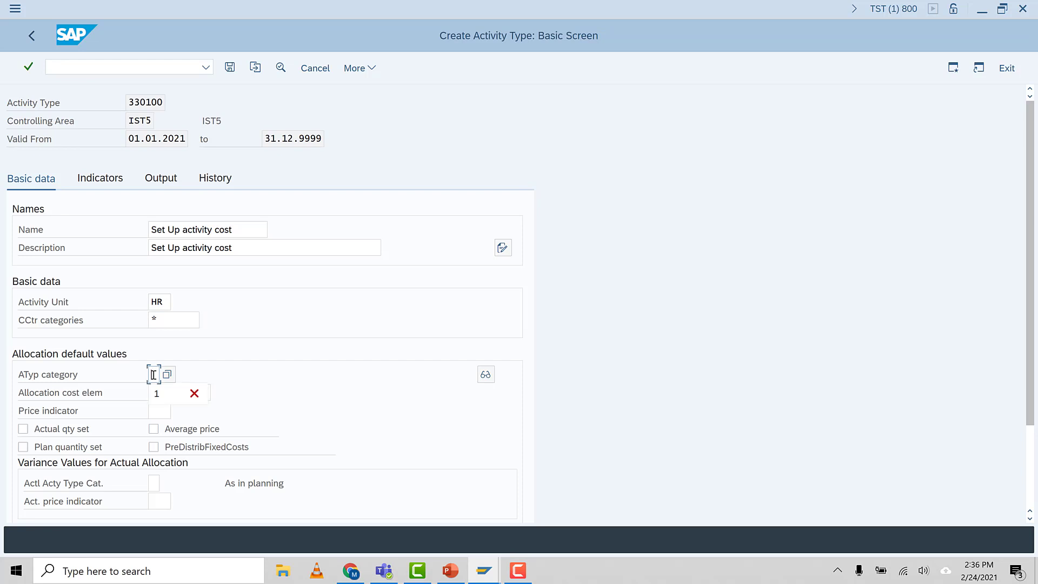
click(161, 392)
scroll(429, 472, down, 3)
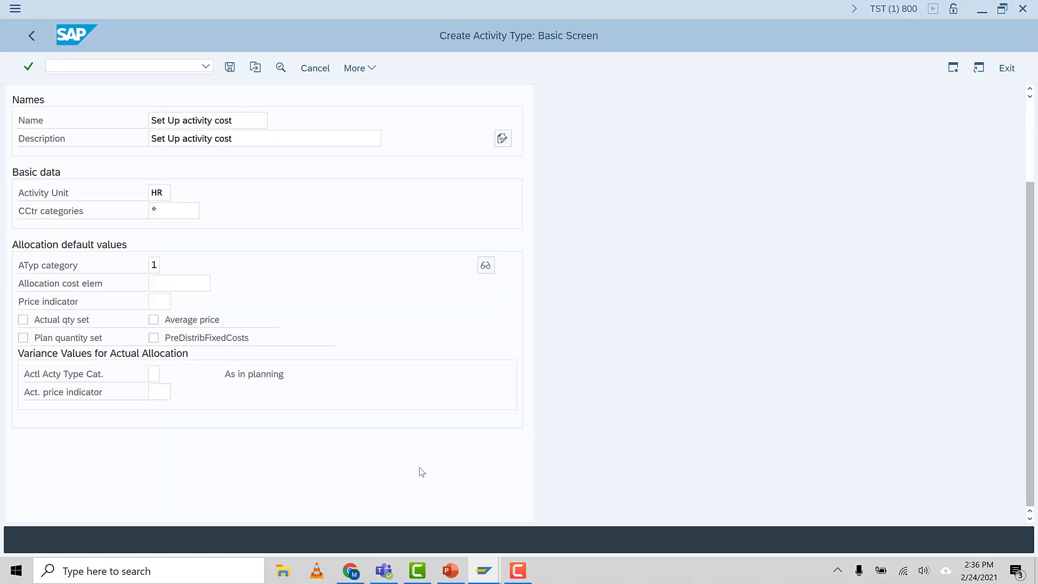
key(Return)
Assign 943000, Setup Activity Cost, as the allocation cost element of activity type 330100
scroll(241, 452, up, 3)
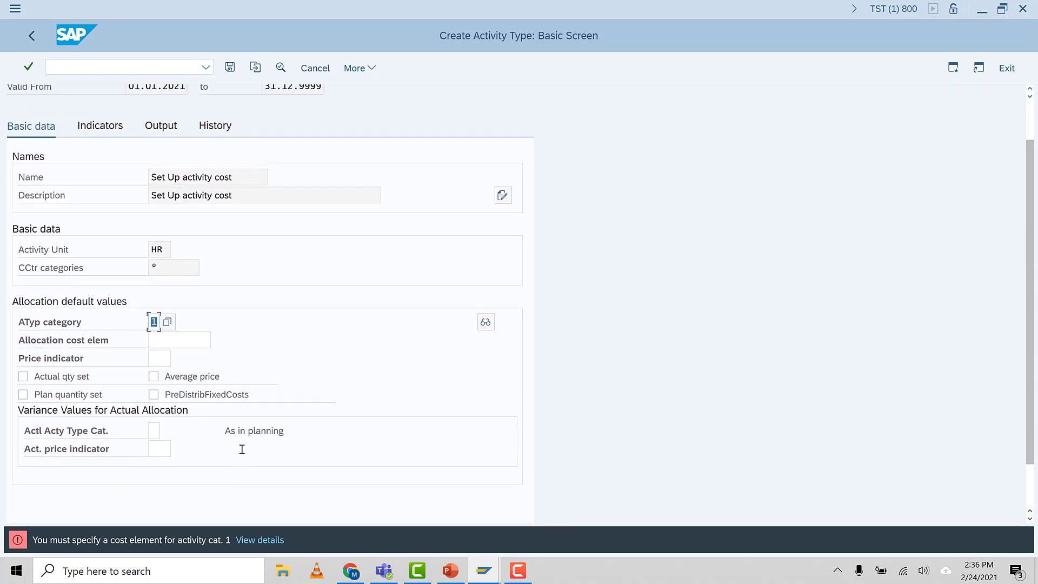
click(174, 389)
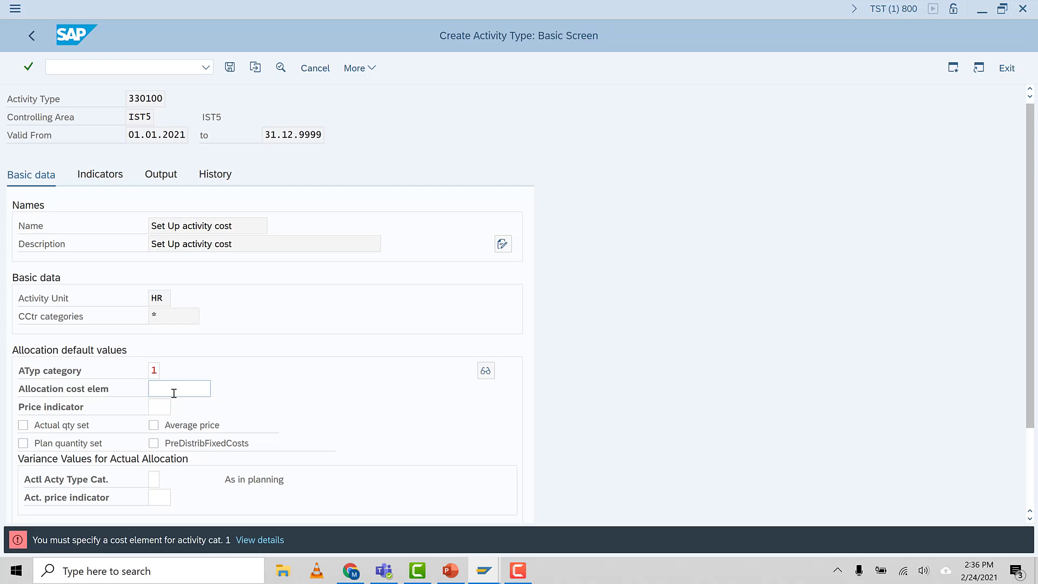
key(F4)
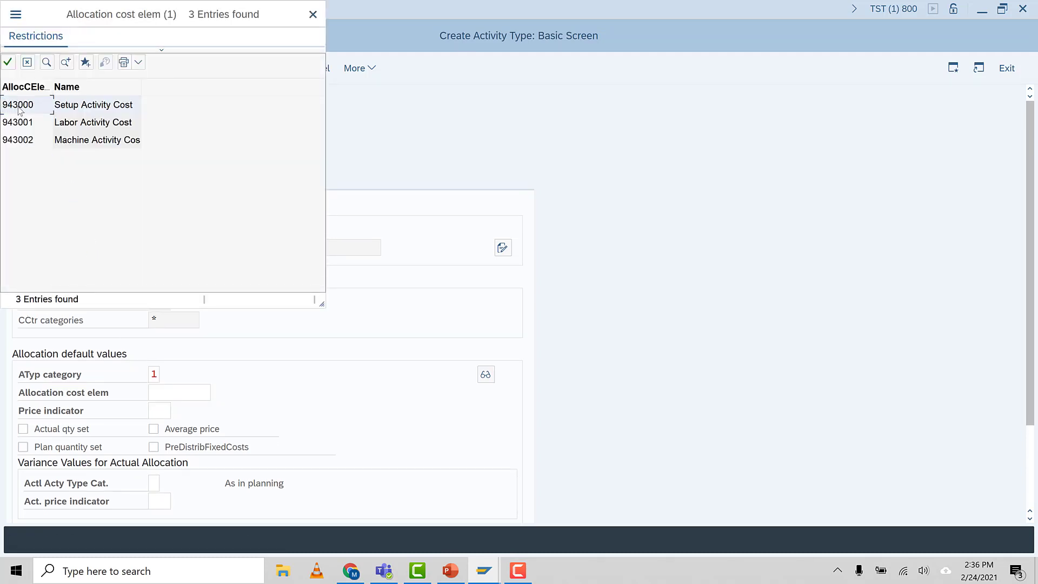
double_click(19, 108)
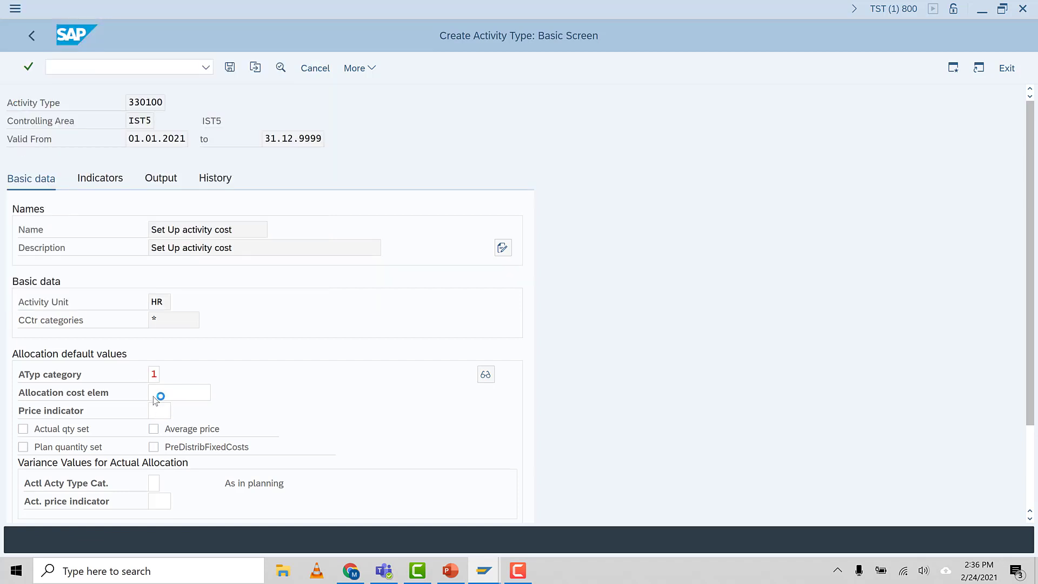
double_click(183, 394)
click(188, 392)
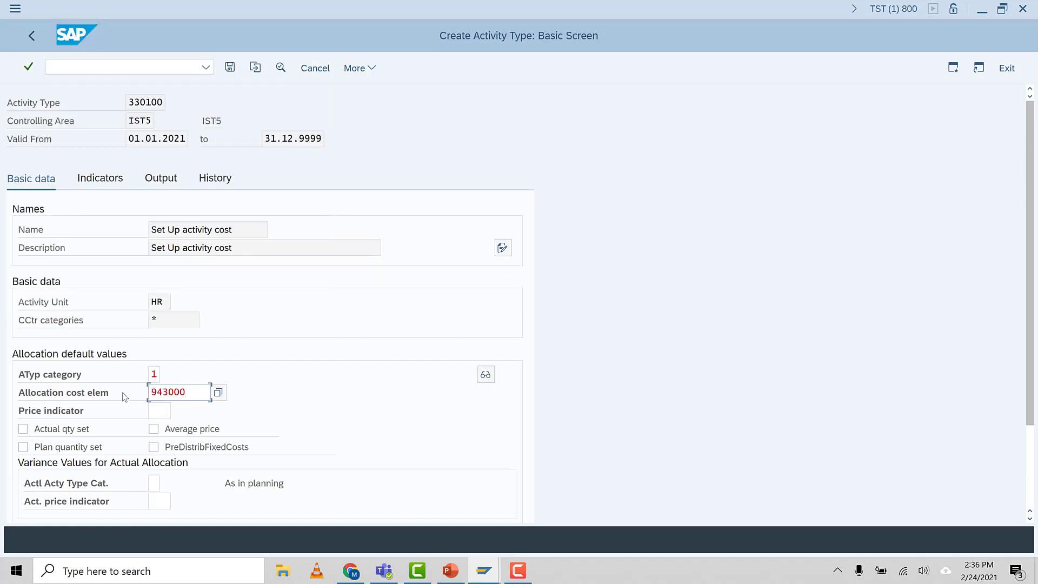
key(Return)
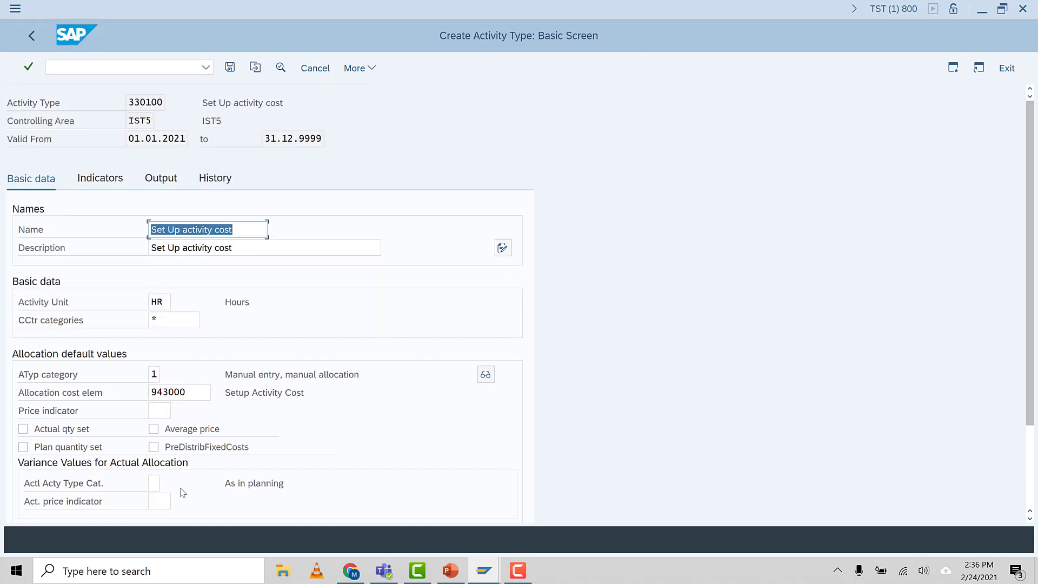
Set the actual activity type category for actual allocation to 1, manual entry, manual allocation
scroll(193, 501, down, 2)
scroll(189, 492, down, 2)
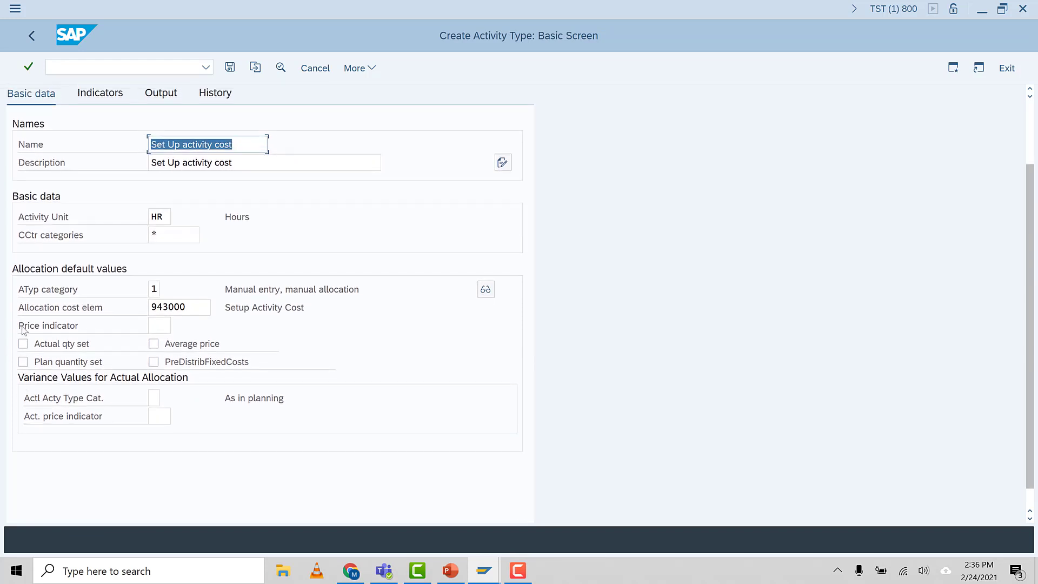
click(154, 400)
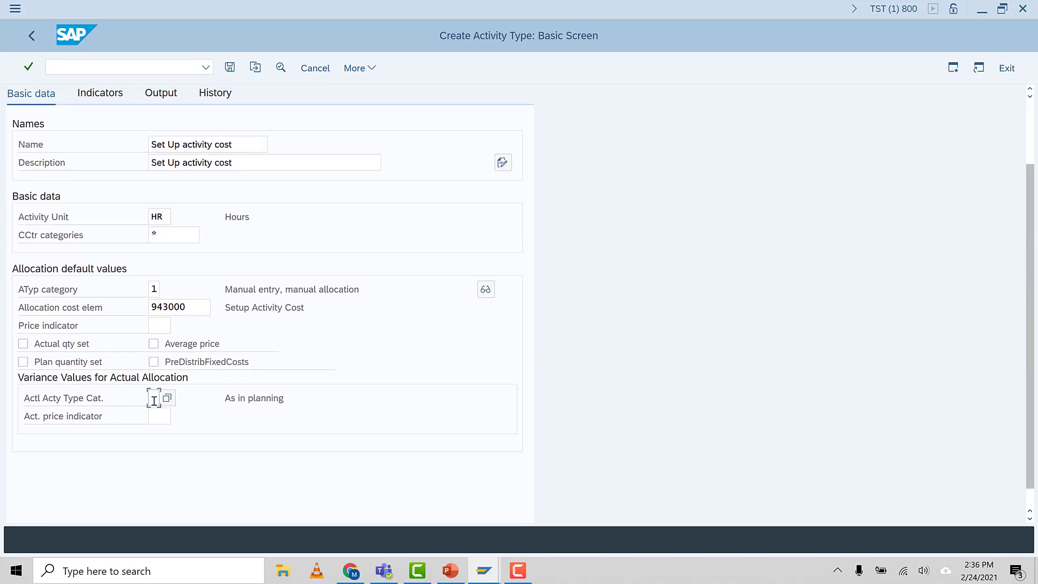
click(160, 435)
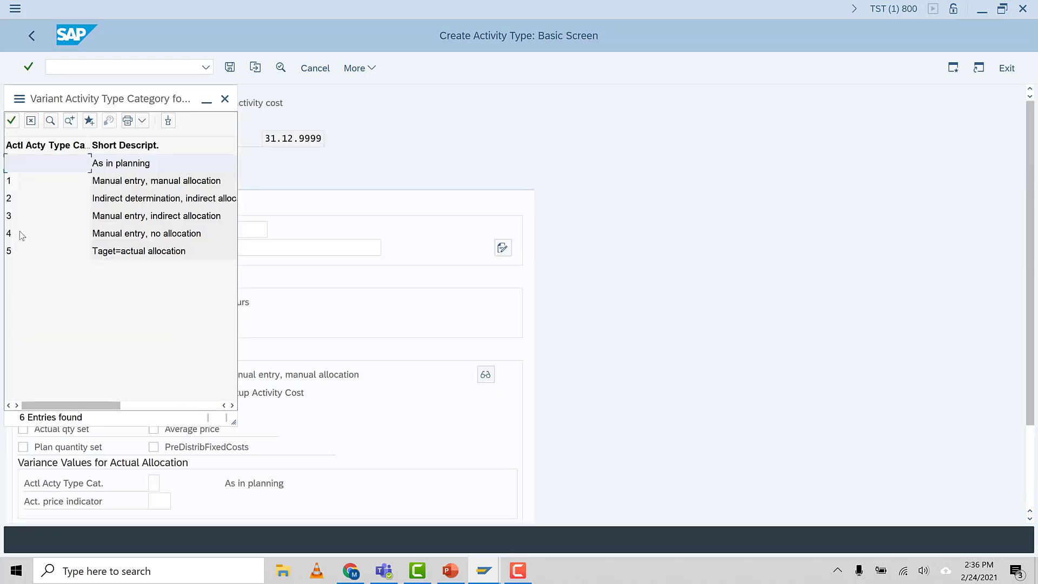
click(13, 184)
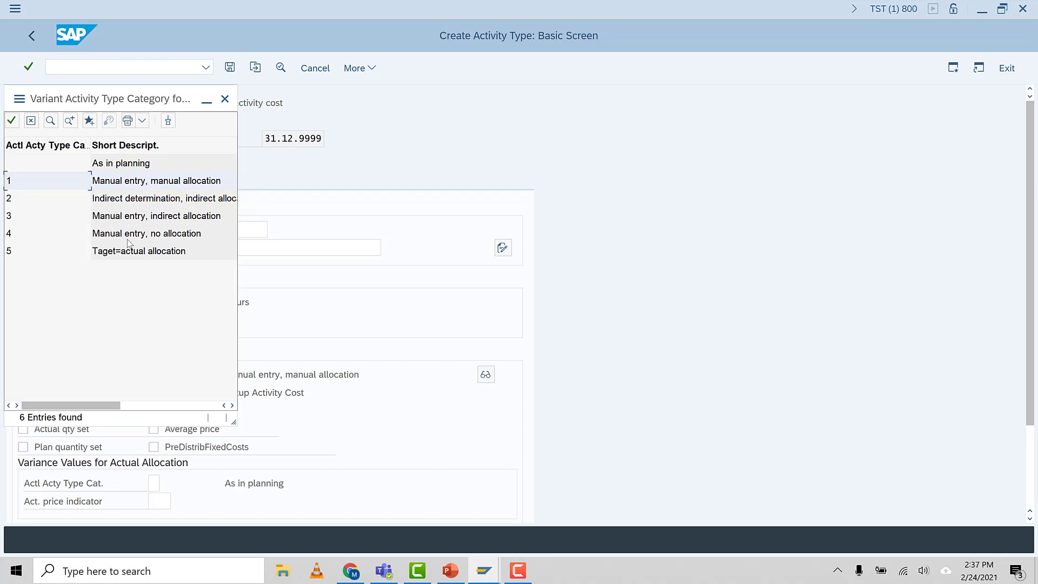
double_click(12, 187)
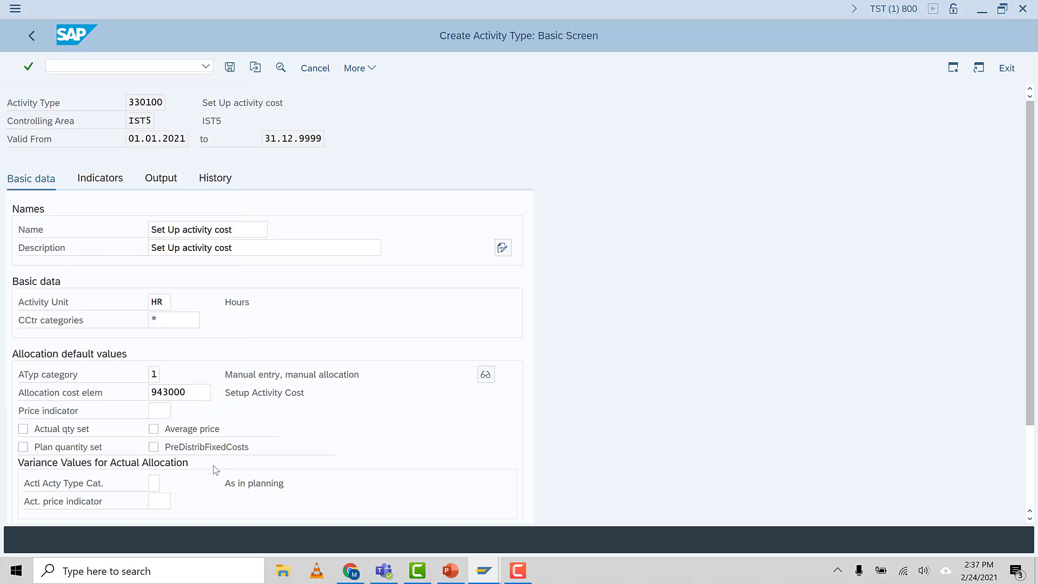
click(523, 579)
click(995, 538)
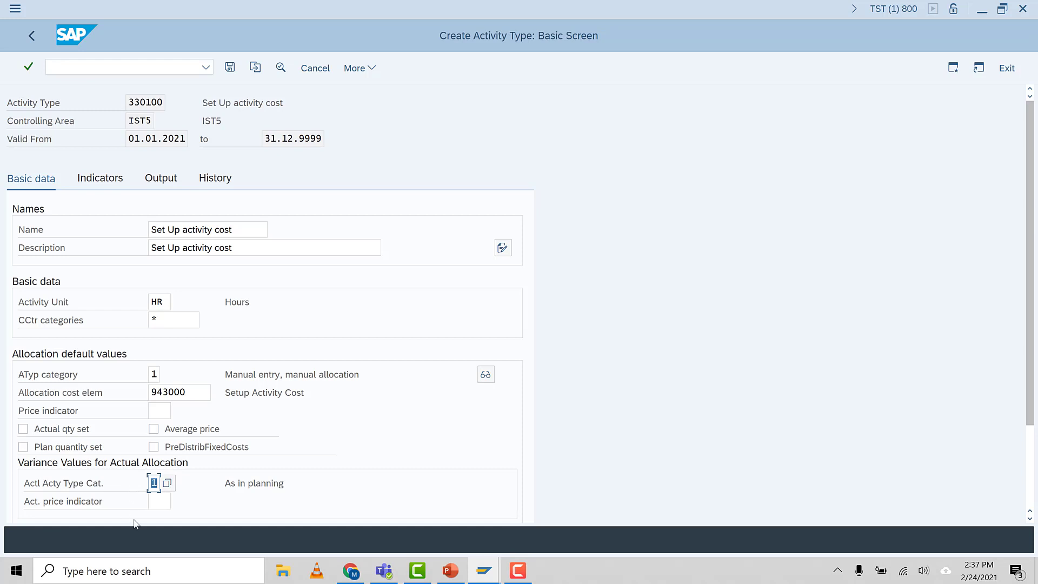
Set the price indicator to 1, plan price automatically based on activity
scroll(135, 517, down, 3)
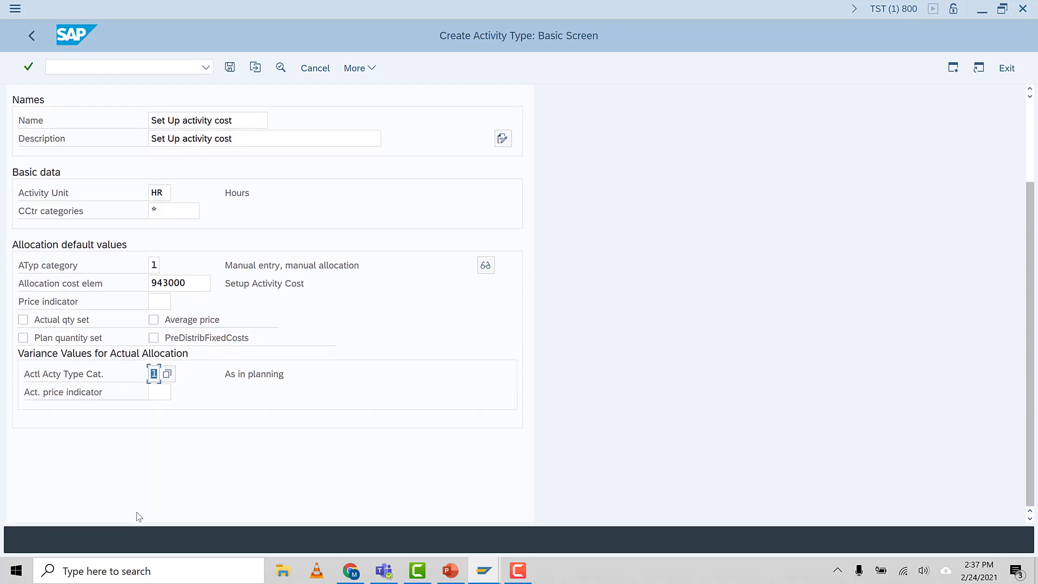
click(156, 309)
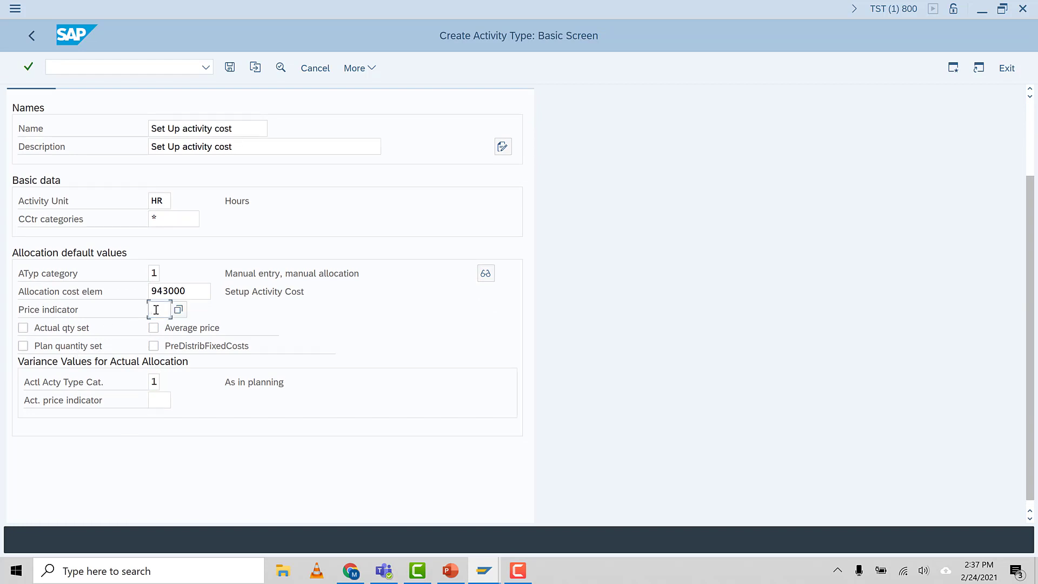
key(F4)
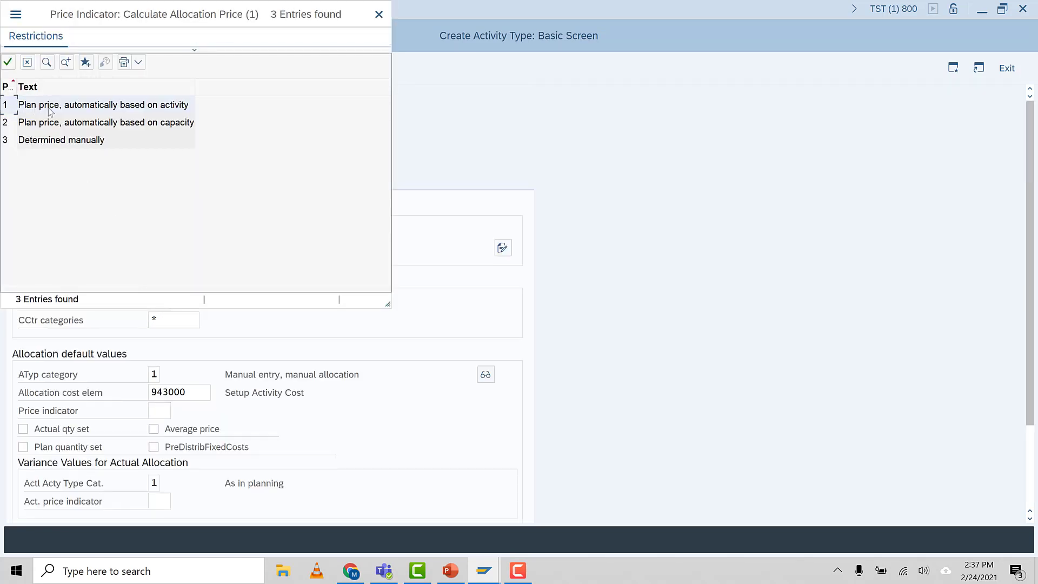
double_click(49, 111)
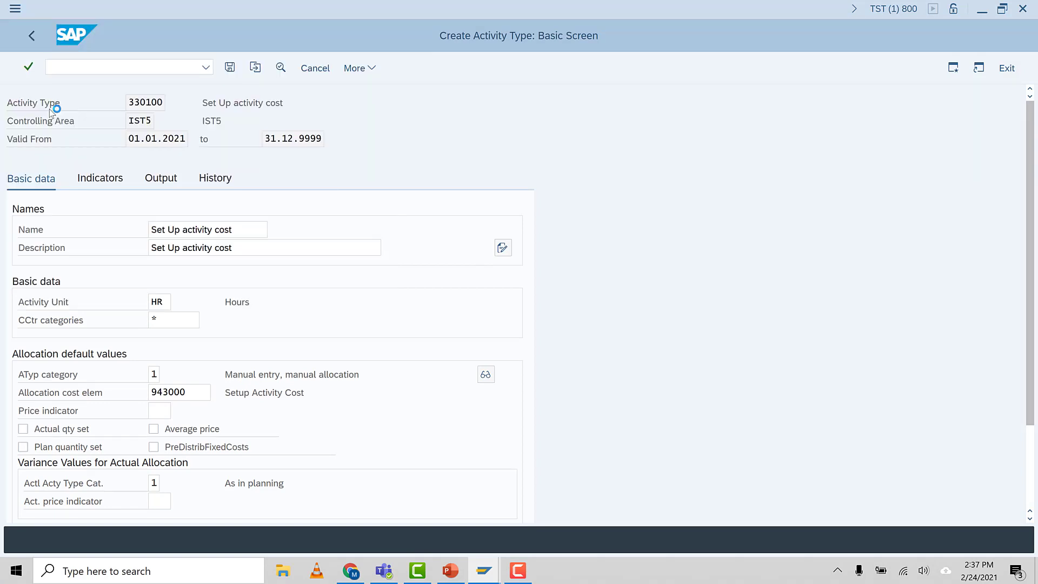
Set the actual price indicator to 5, actual price automatically based on activity
scroll(154, 412, down, 2)
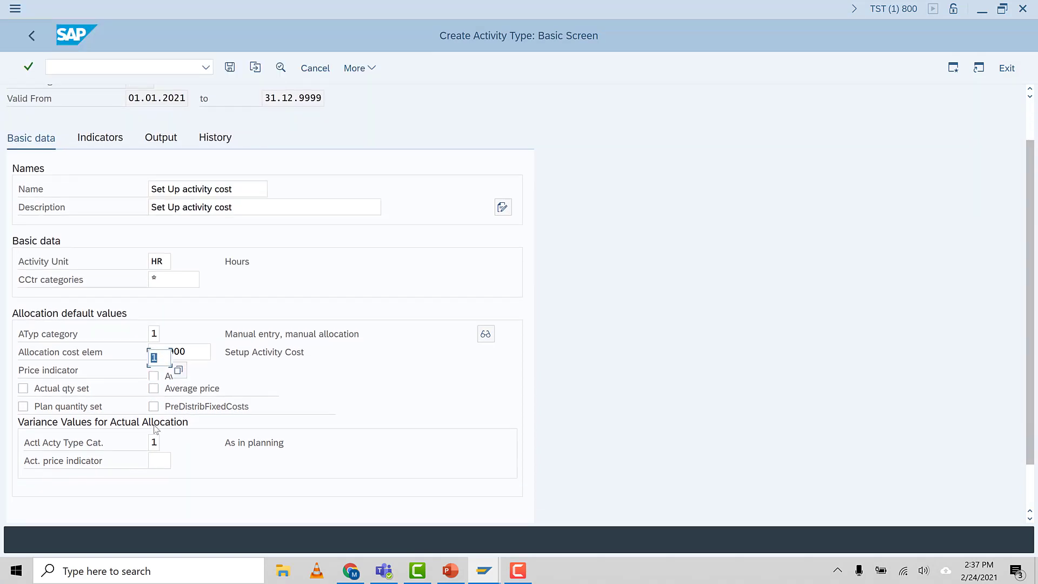
click(153, 433)
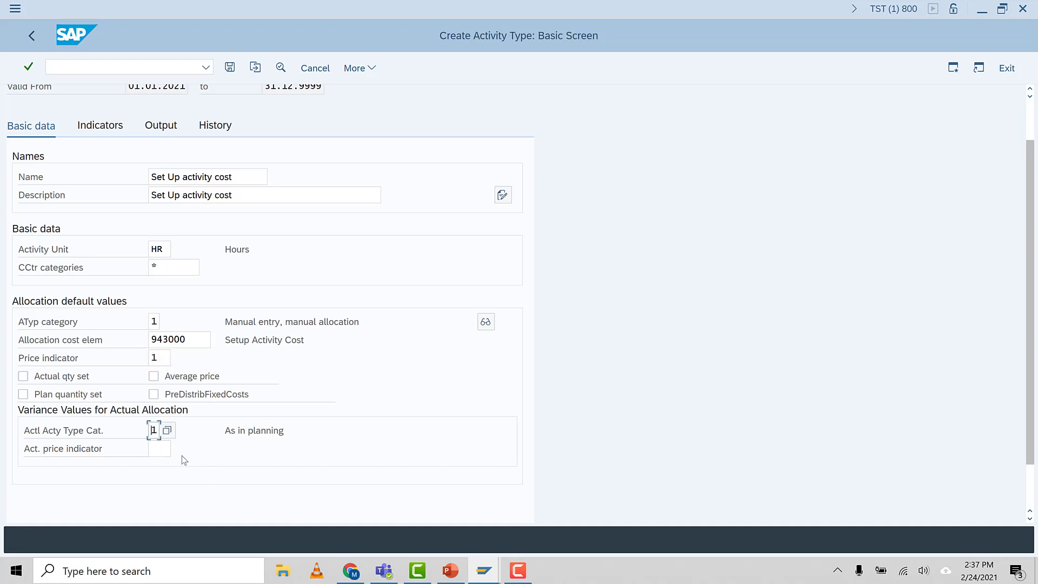
click(158, 450)
key(F4)
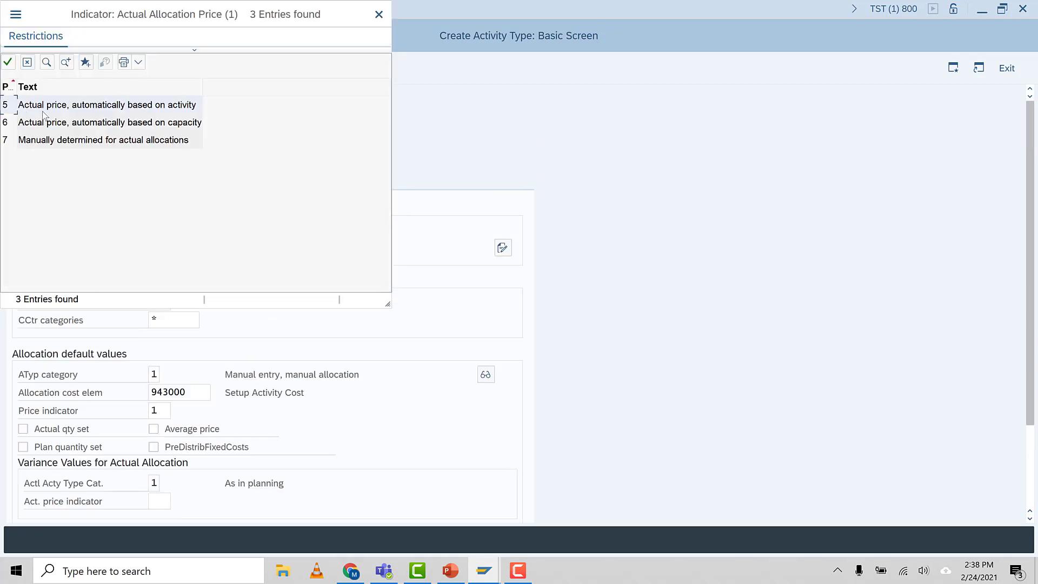
double_click(44, 109)
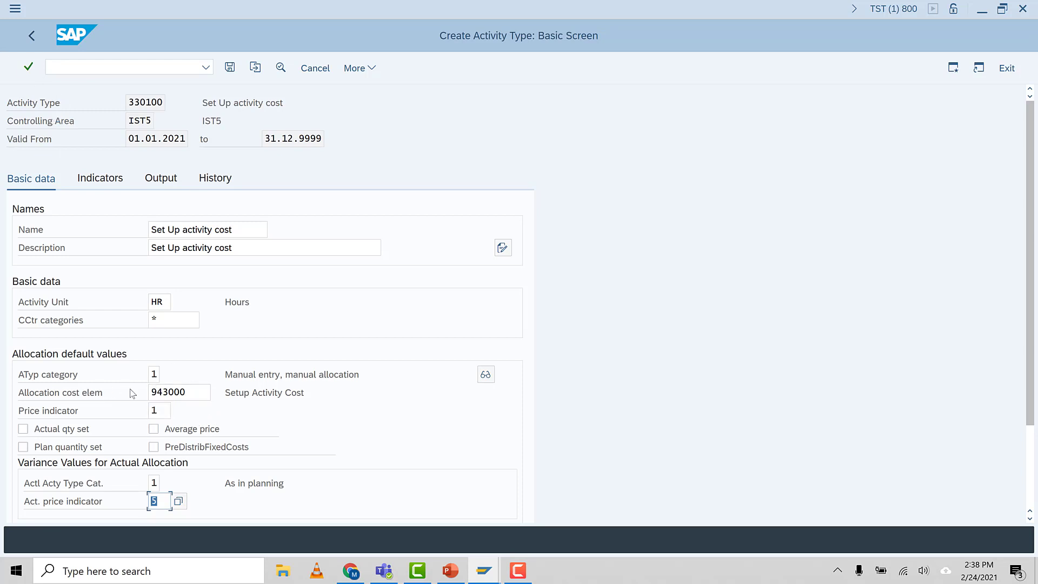
Review the available options for the activity type category and the plan price indicator of activity type 330100
scroll(136, 394, down, 1)
click(152, 353)
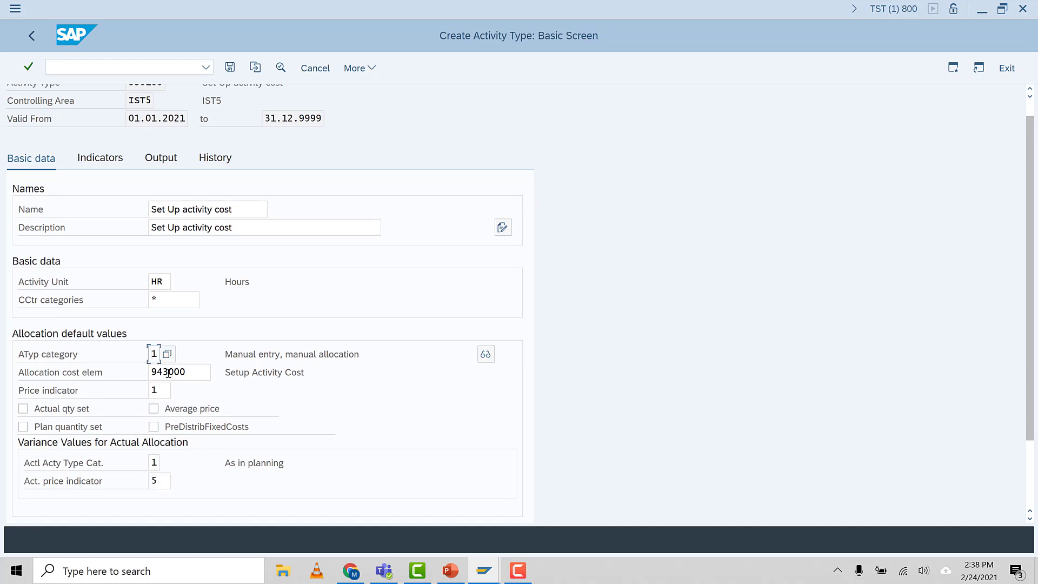
key(F4)
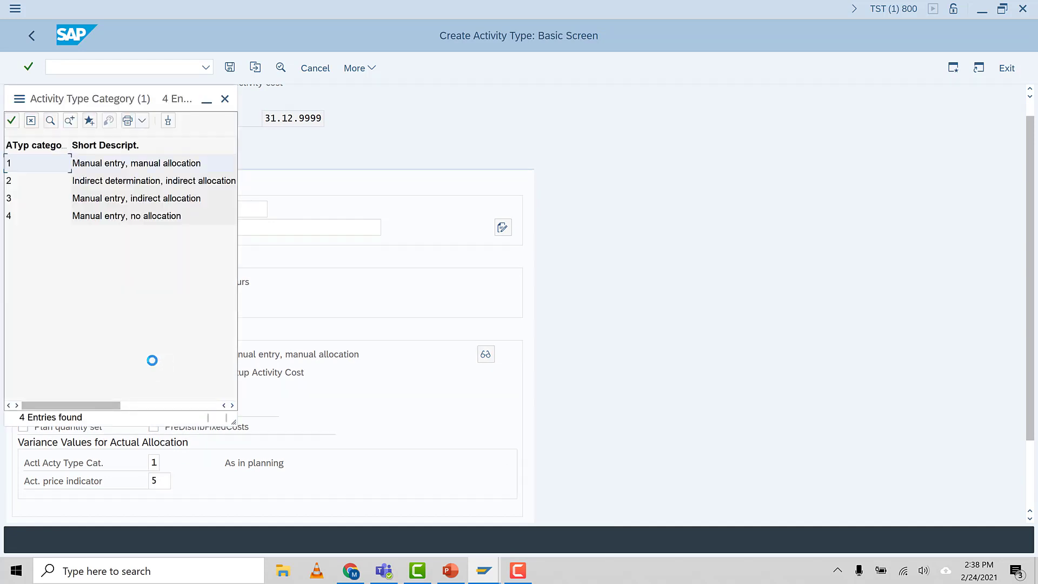
double_click(108, 170)
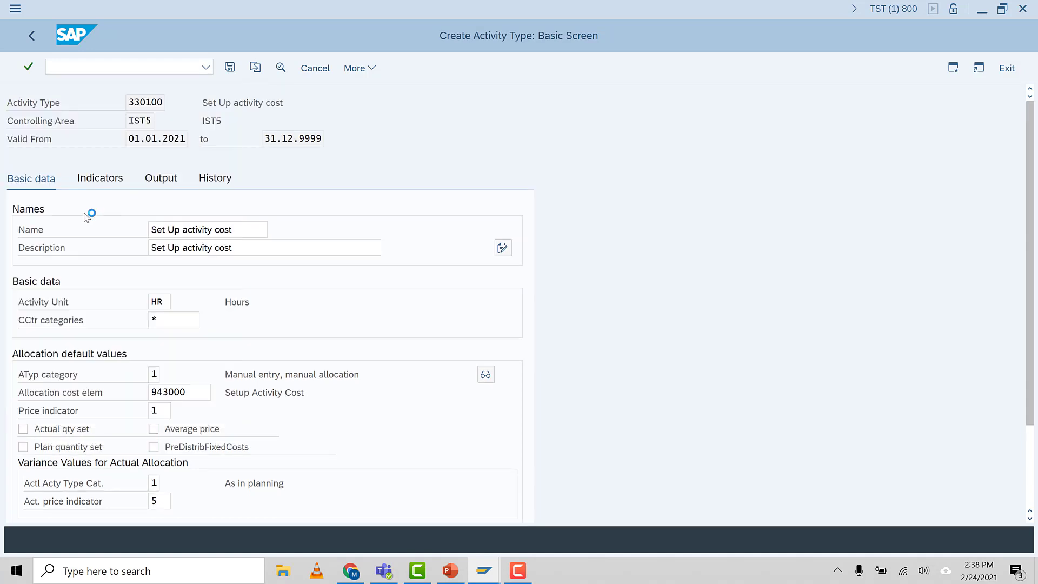
click(186, 397)
click(263, 393)
click(160, 412)
key(F4)
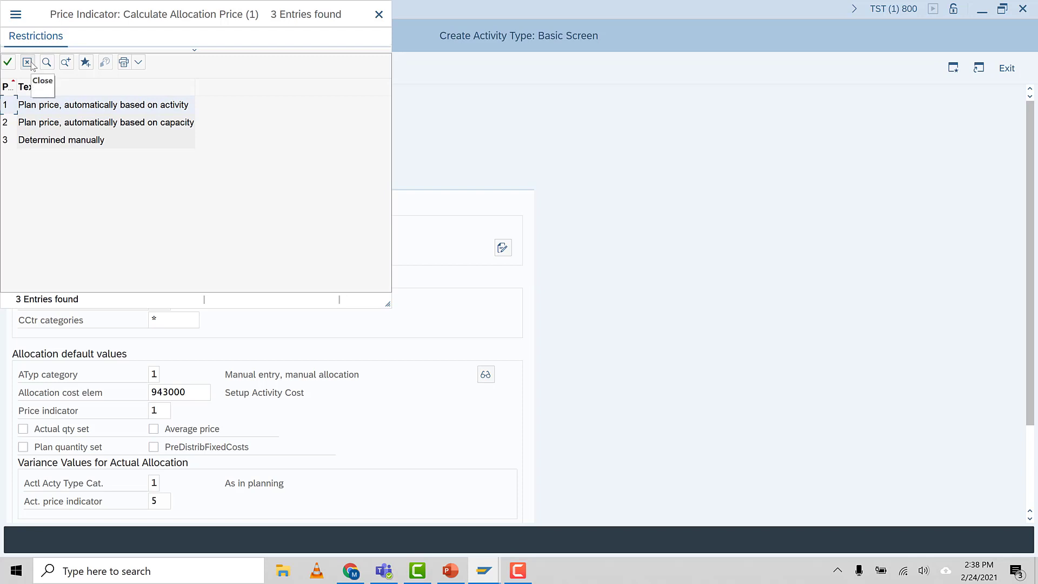
click(28, 63)
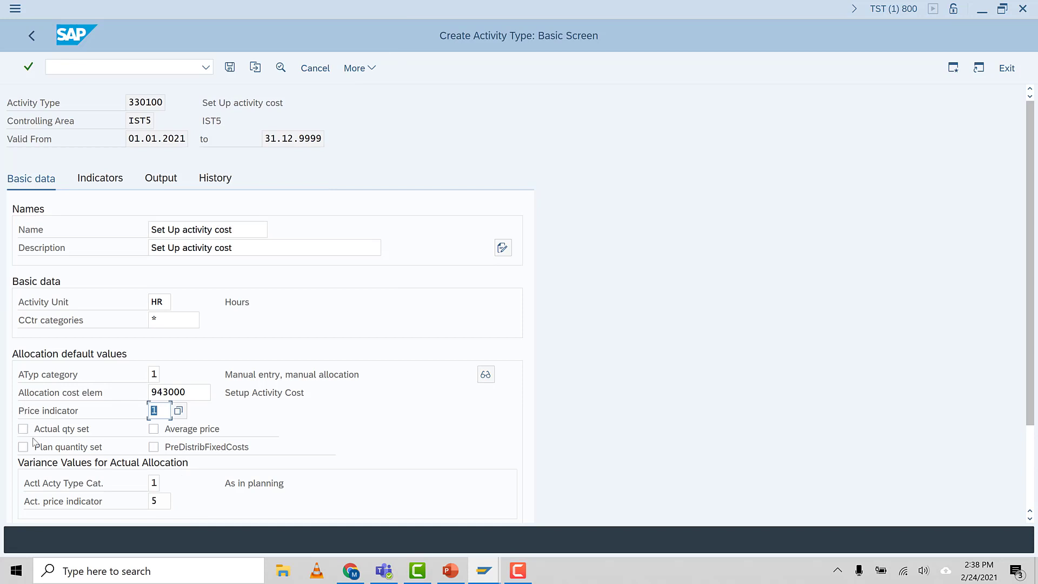
Review the available options for the actual activity type category under the variance values for actual allocation
scroll(227, 459, down, 2)
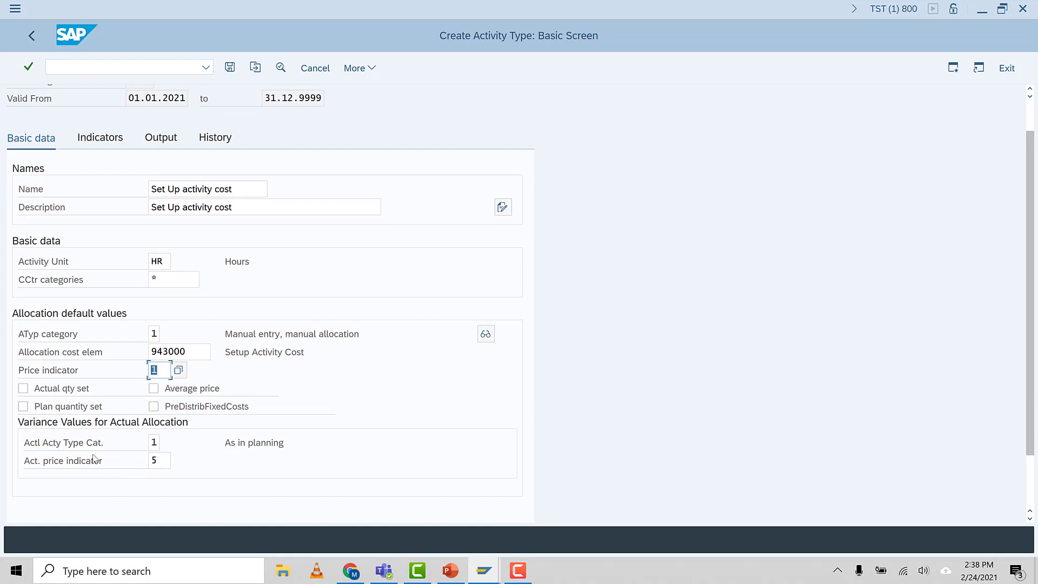
click(154, 442)
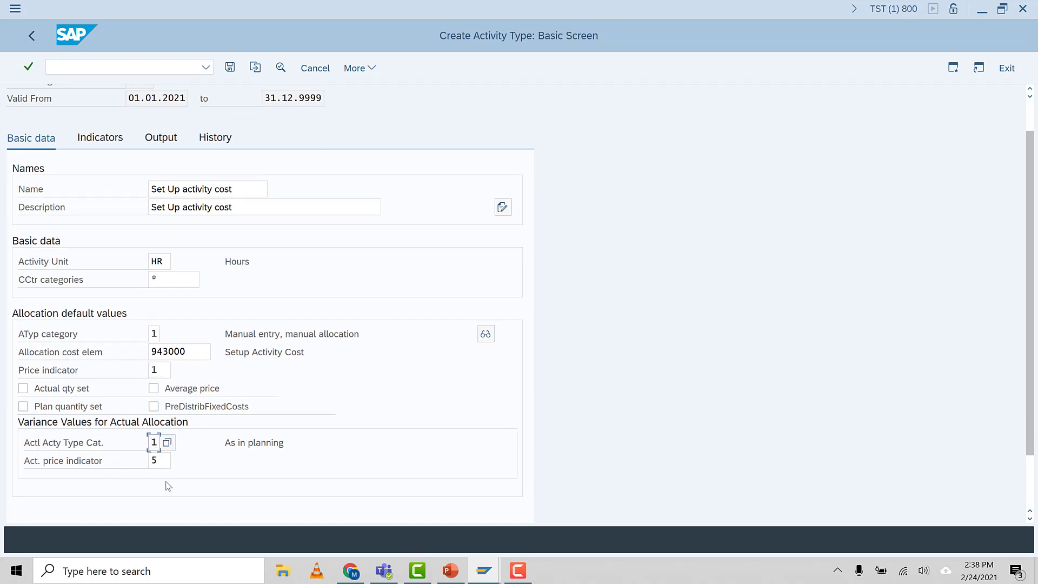
click(162, 475)
key(F4)
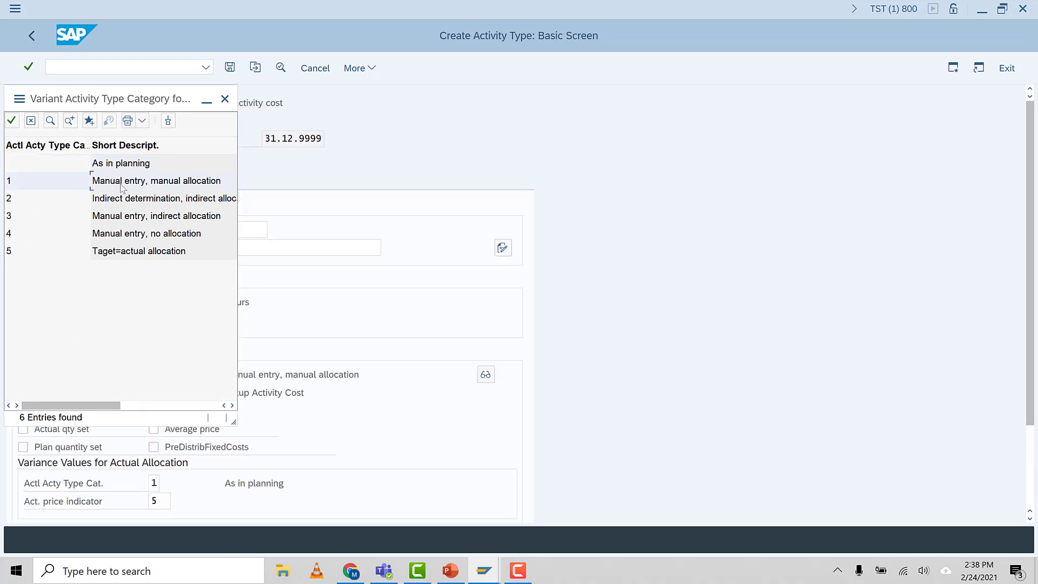
click(12, 120)
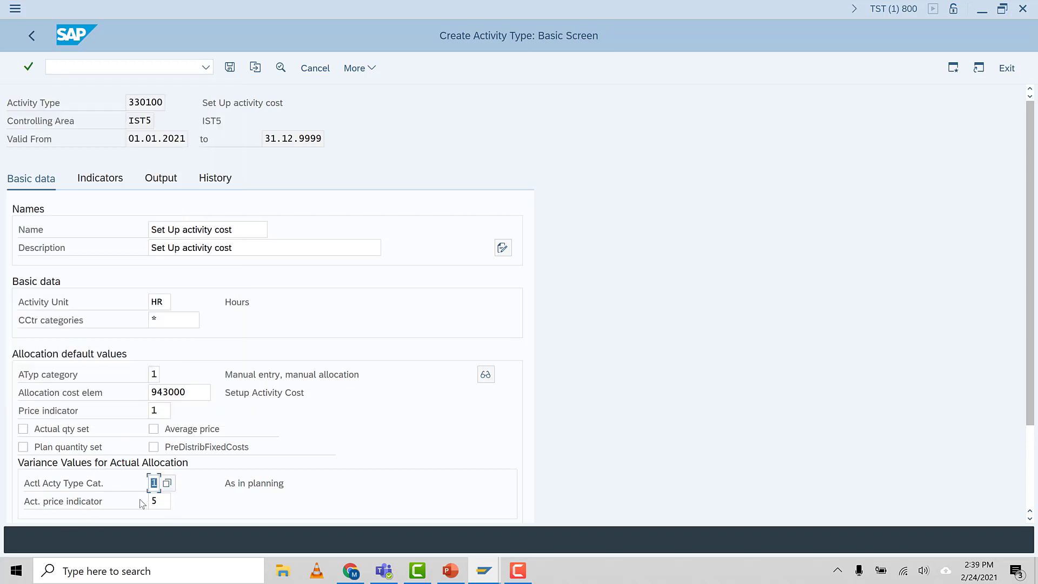
Keep 5, actual price automatically based on activity, as the actual price indicator and save activity type 330100
click(167, 504)
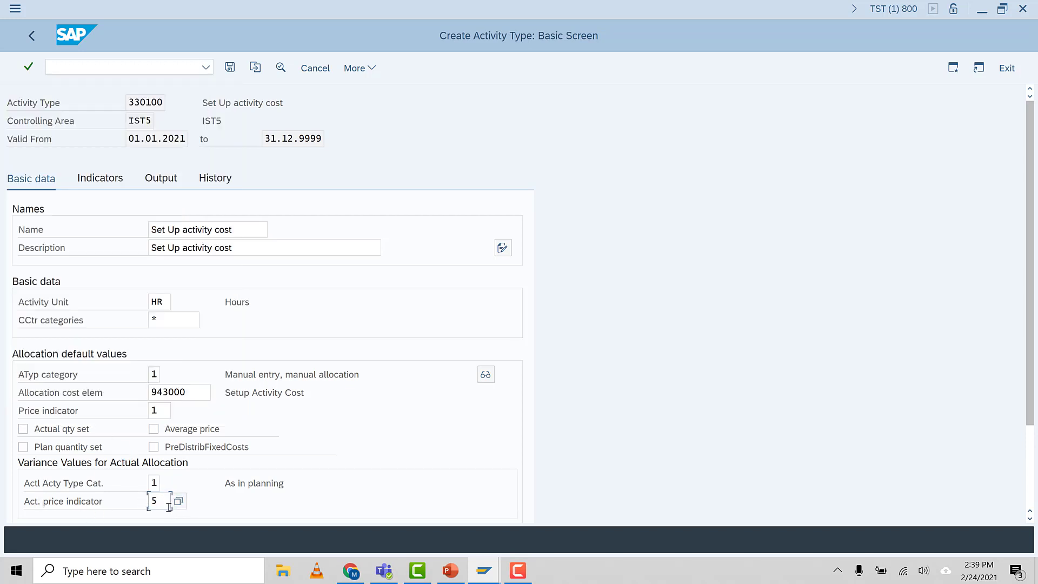
text(5)
key(Return)
key(F4)
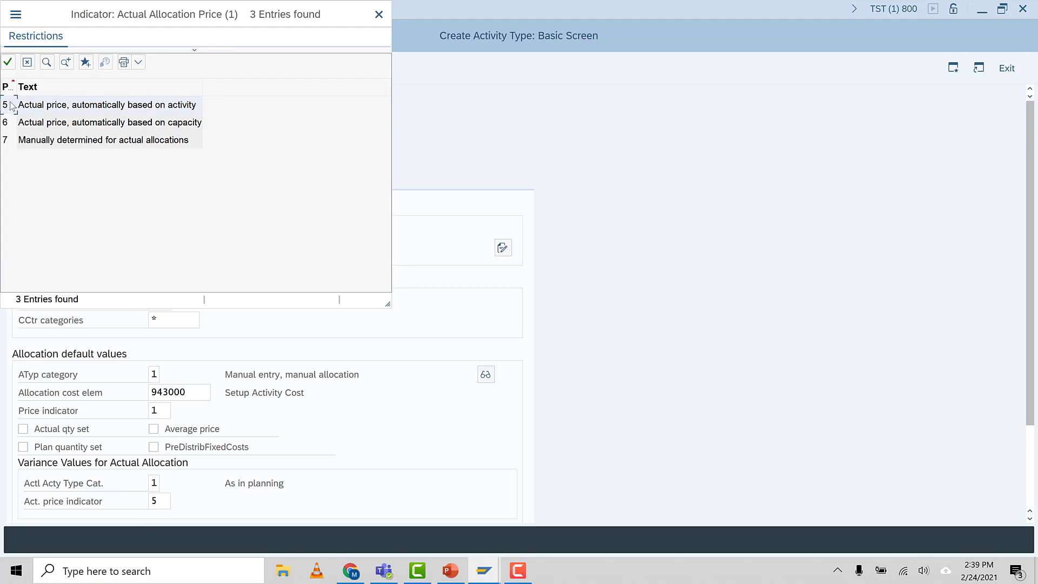
click(7, 64)
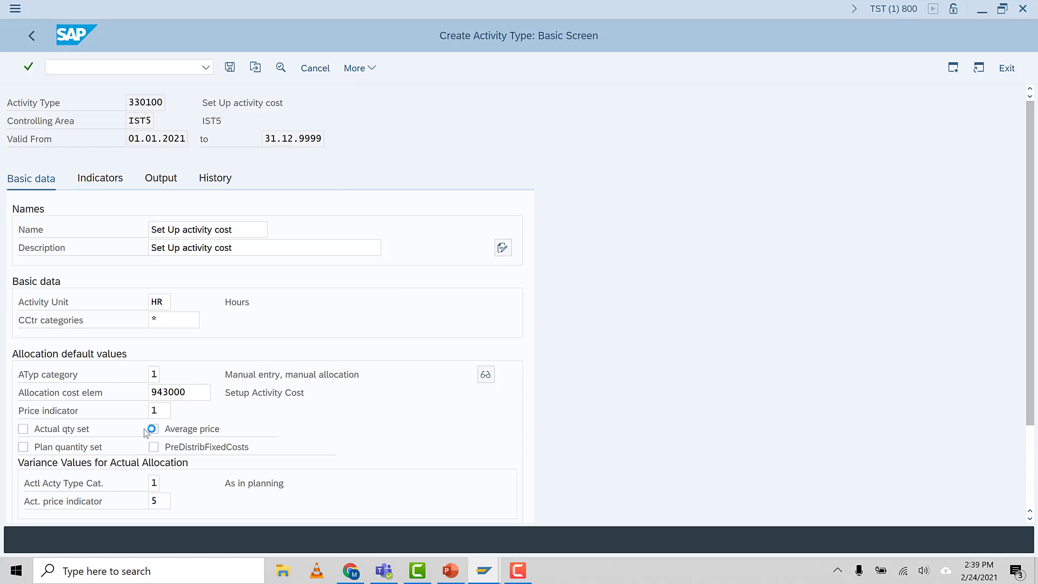
click(232, 73)
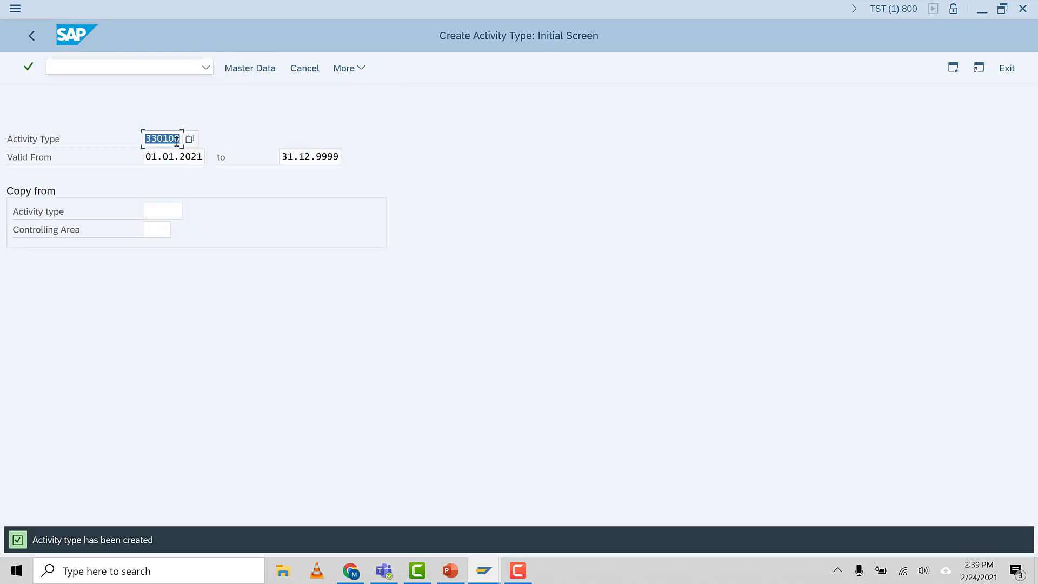
Start creating activity type 330101 and open its basic data
click(176, 141)
key(Return)
key(Return)
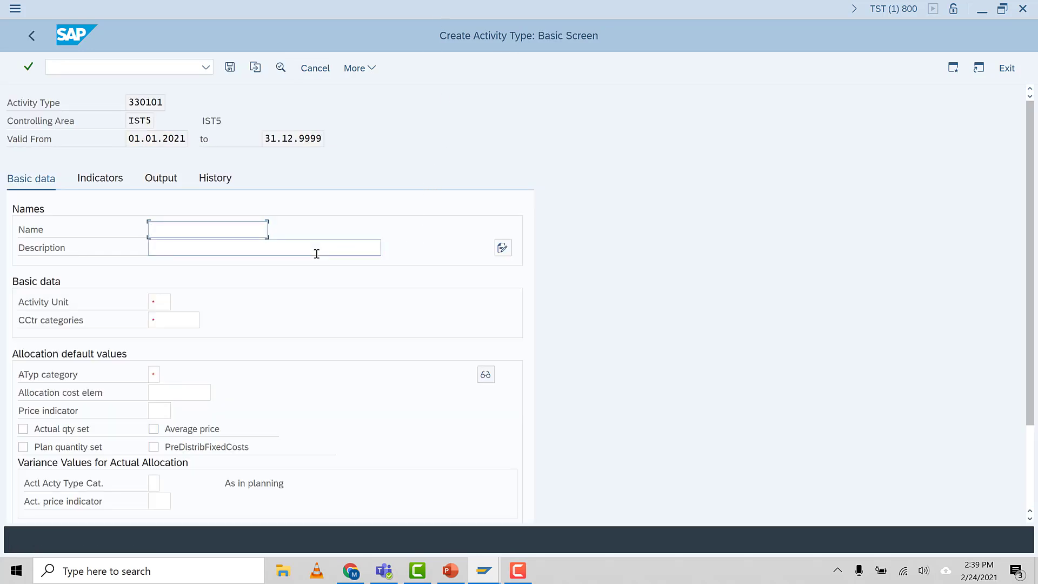
Name activity type 330101 "Labor activity cost" and enter "Labor activity cos" as its description
text(L)
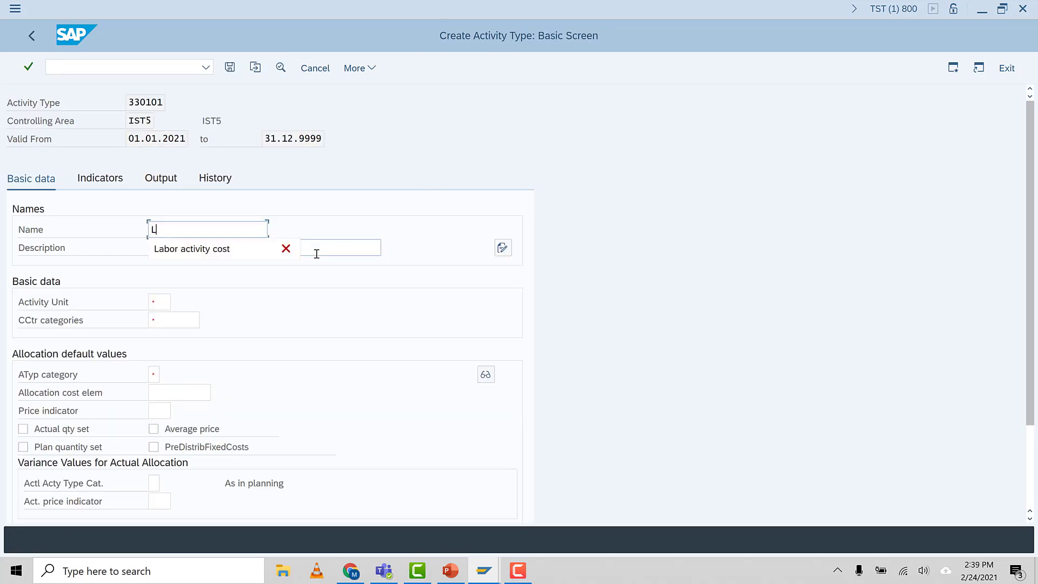
click(245, 245)
drag(226, 227, 74, 213)
click(172, 253)
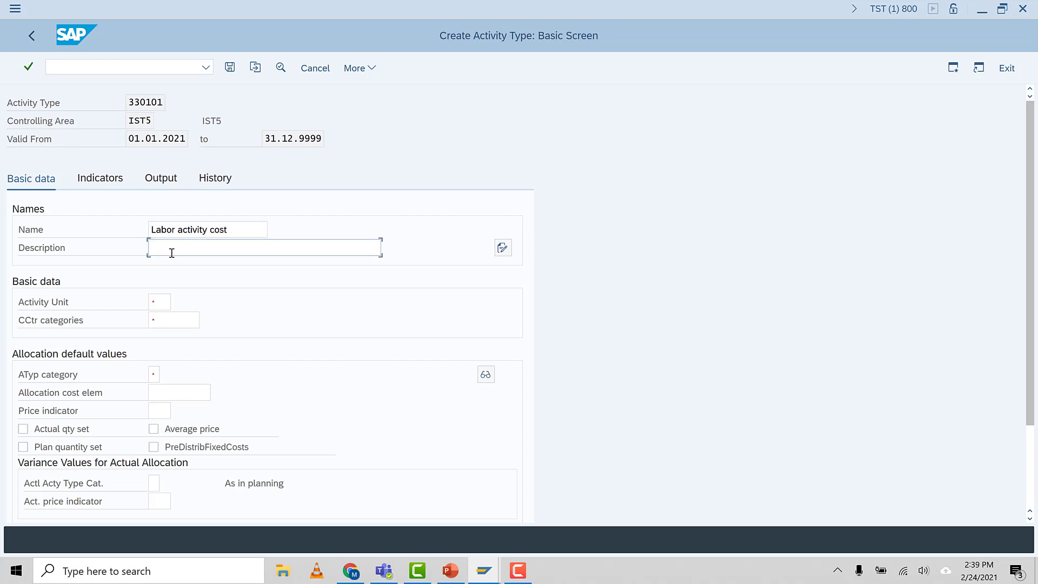
key(ctrl+v)
Set the activity unit of 330101 to HR and its cost center categories to *
click(157, 303)
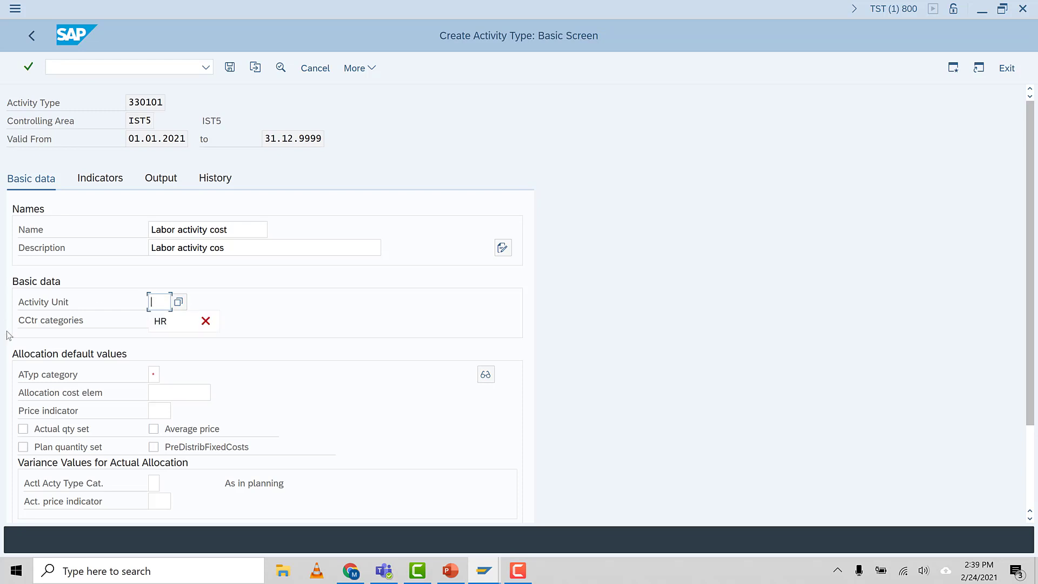
click(165, 330)
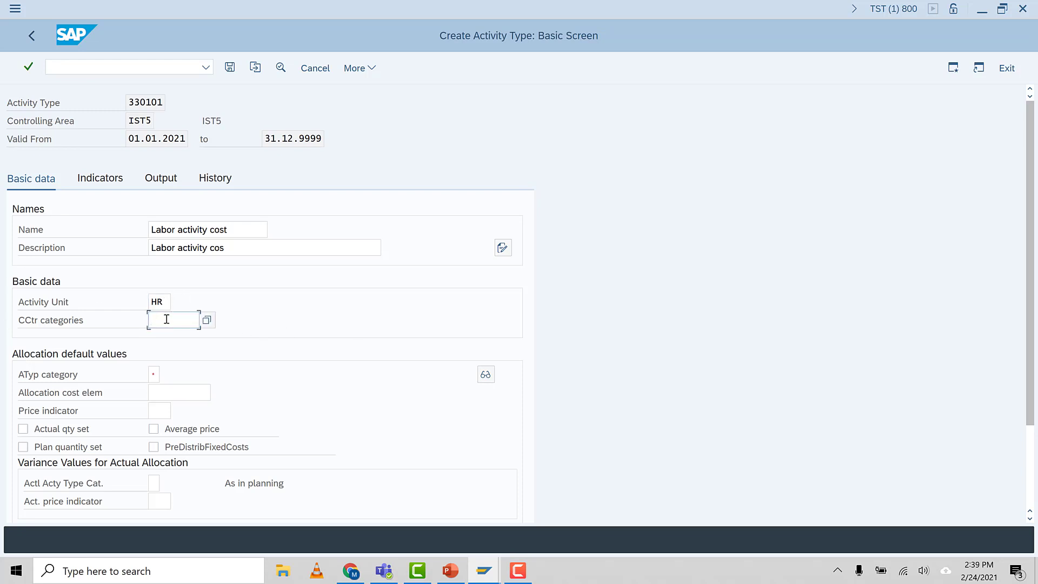
click(165, 320)
Set both the activity type category and the price indicator of 330101 to 1
click(152, 375)
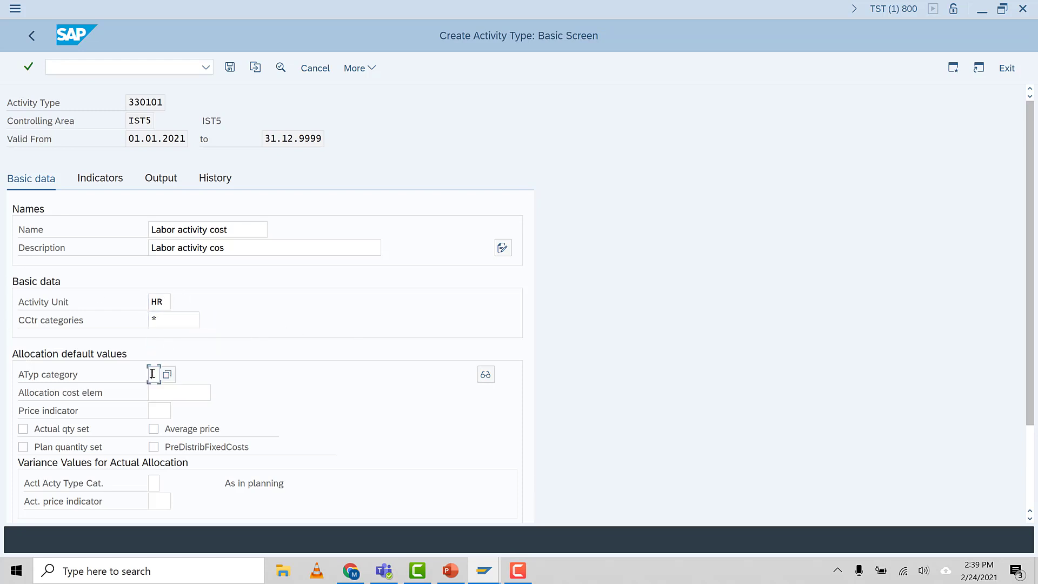
text(1)
click(165, 394)
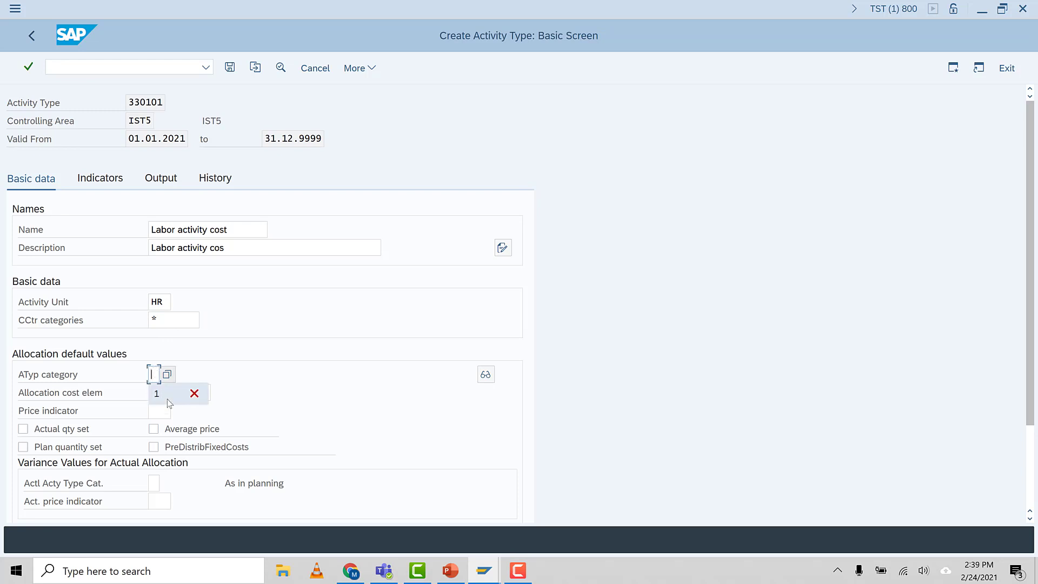
click(159, 412)
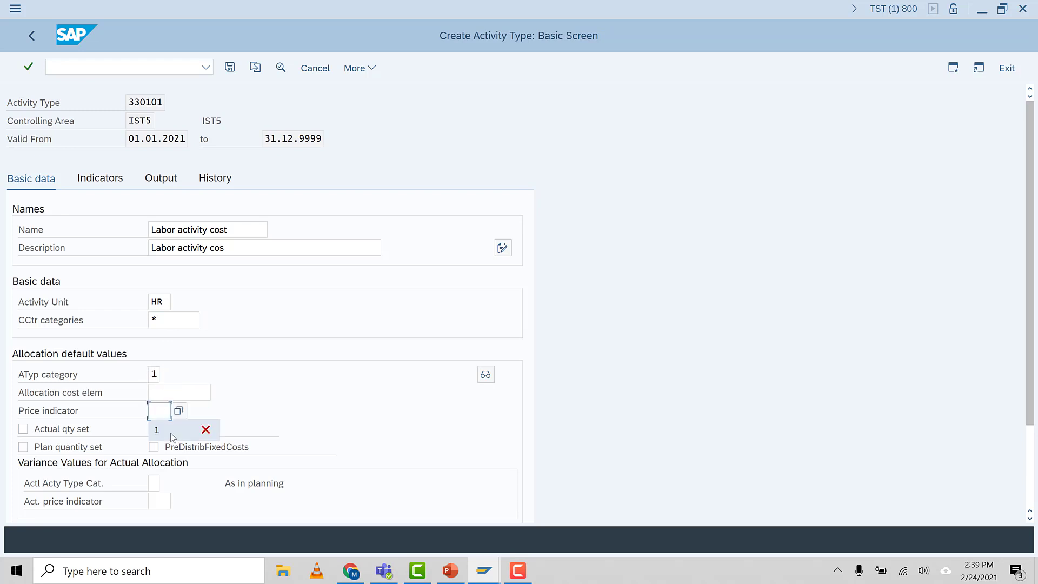
click(157, 430)
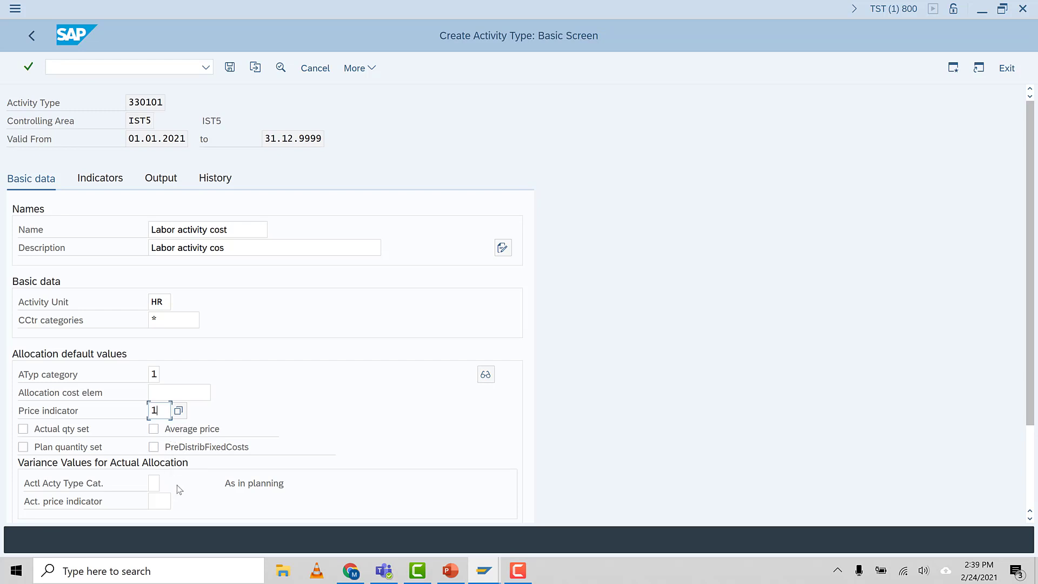
Set the actual activity type category to 1 and the actual price indicator to 5 for activity type 330101
scroll(176, 486, down, 1)
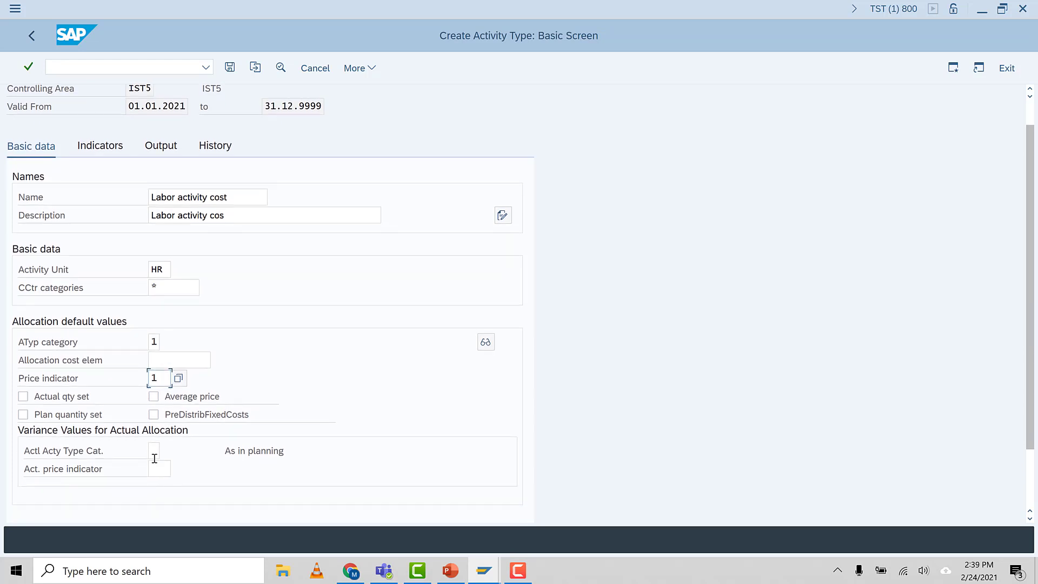
click(154, 453)
click(162, 470)
click(164, 472)
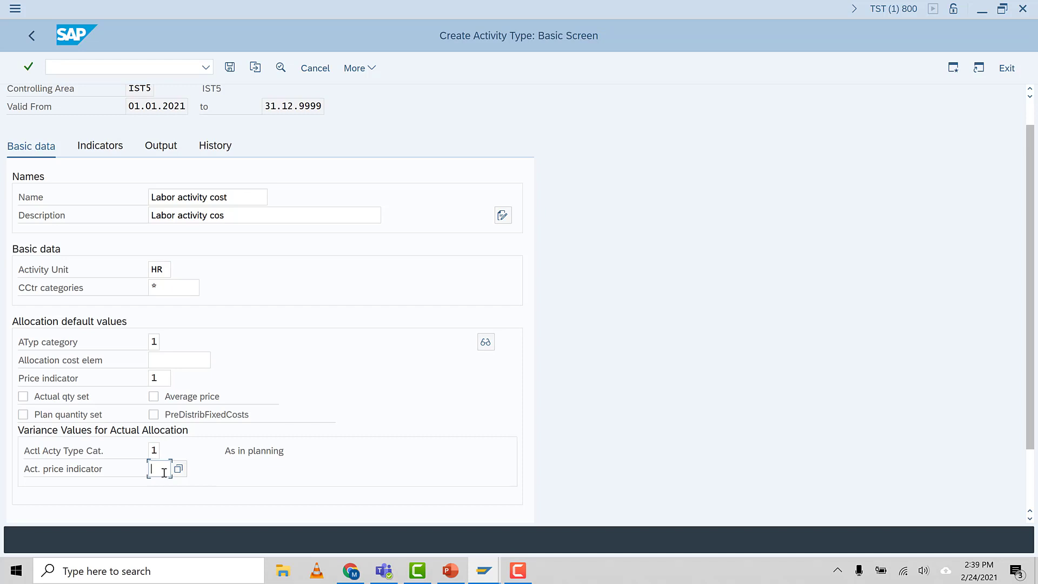
click(164, 473)
click(167, 492)
key(Return)
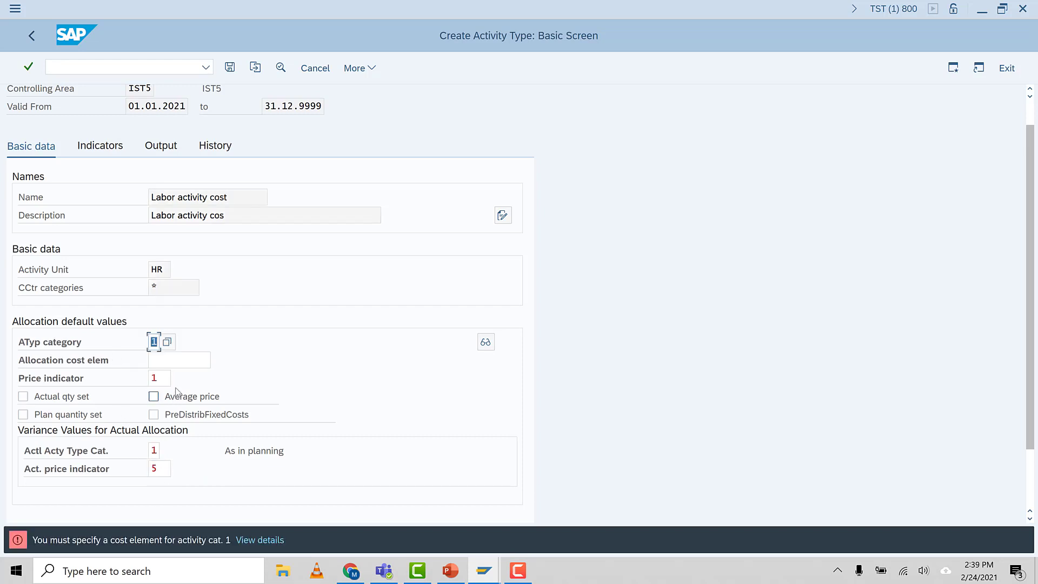
Assign 943001, Labor Activity Cost, as the allocation cost element and save activity type 330101
click(155, 358)
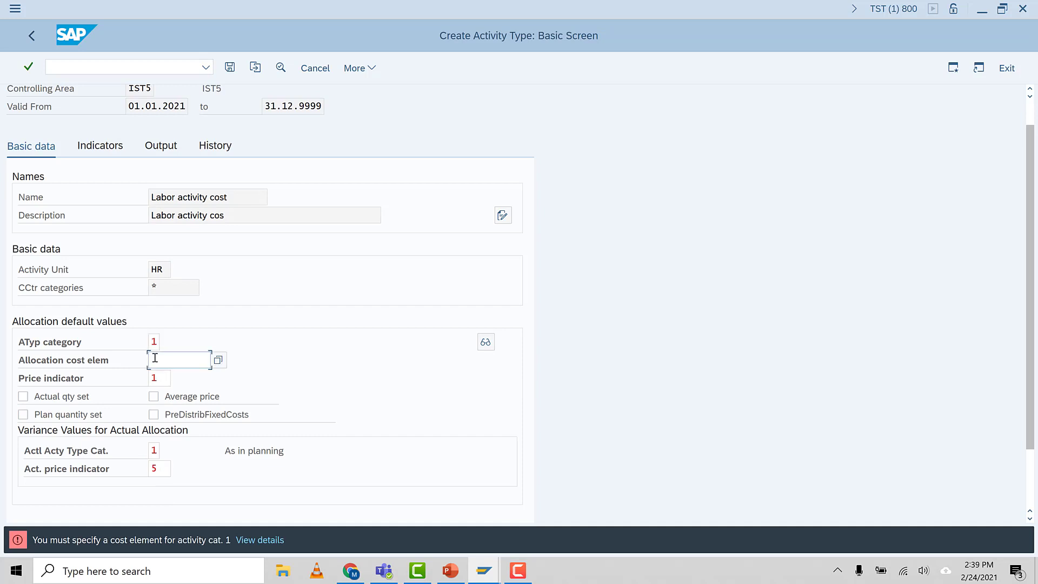
key(F4)
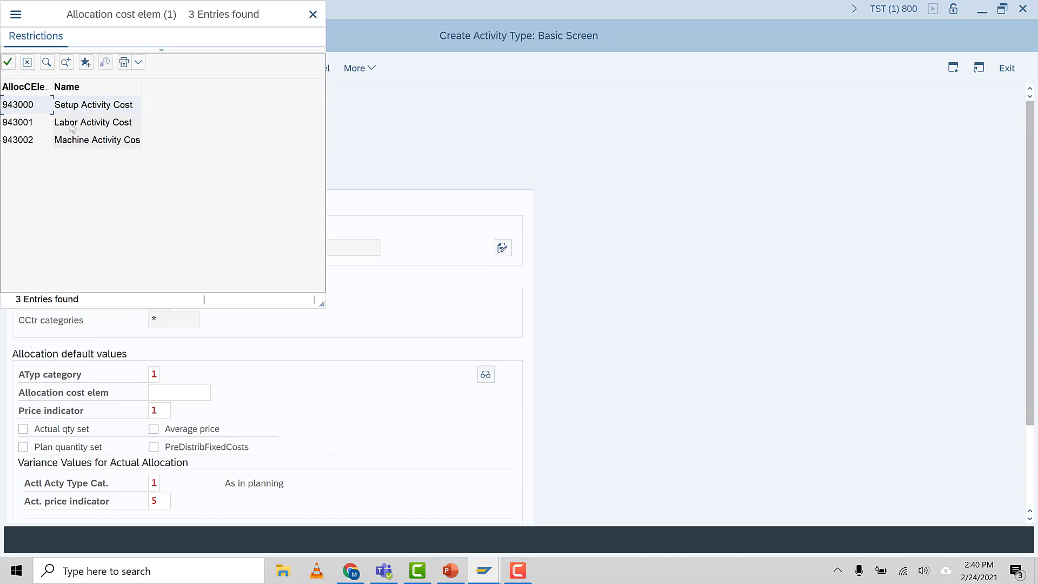
double_click(70, 124)
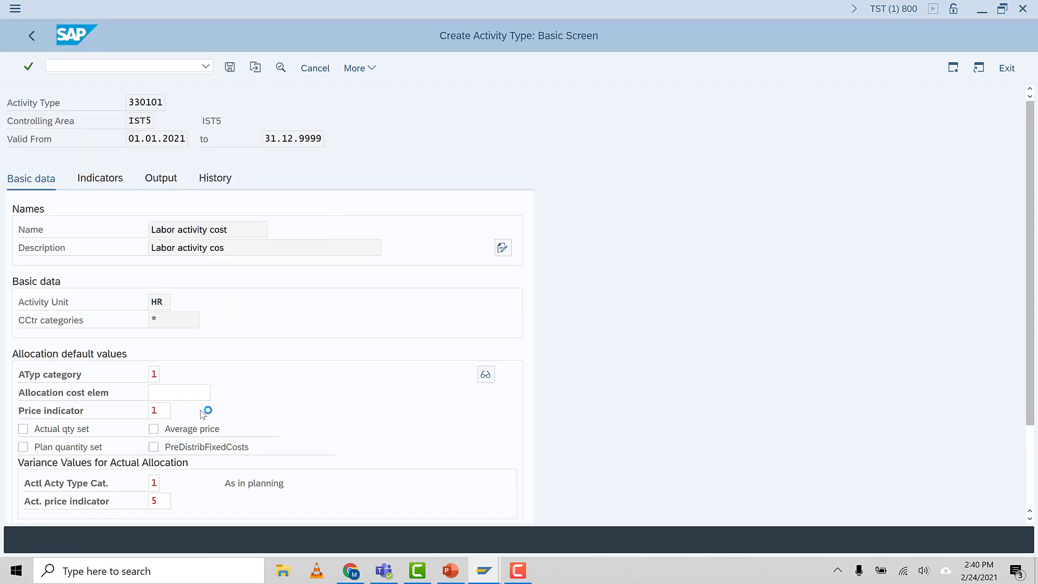
click(192, 395)
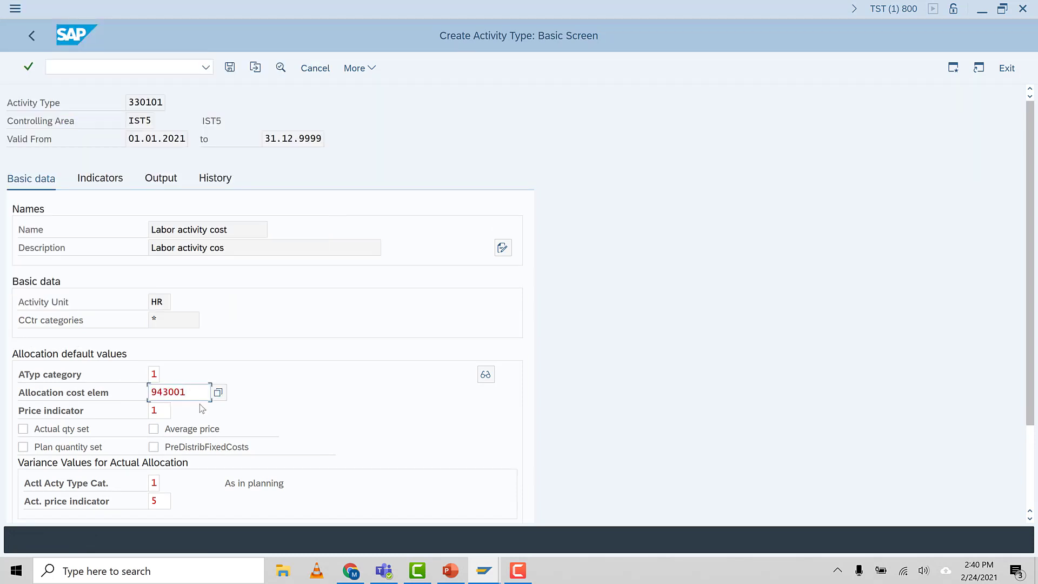
key(Return)
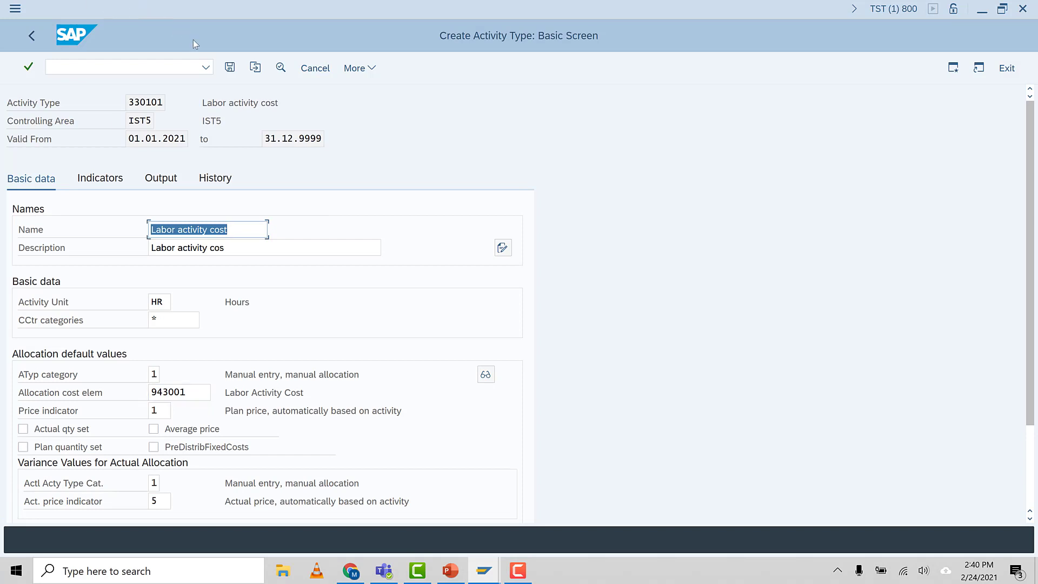
click(230, 67)
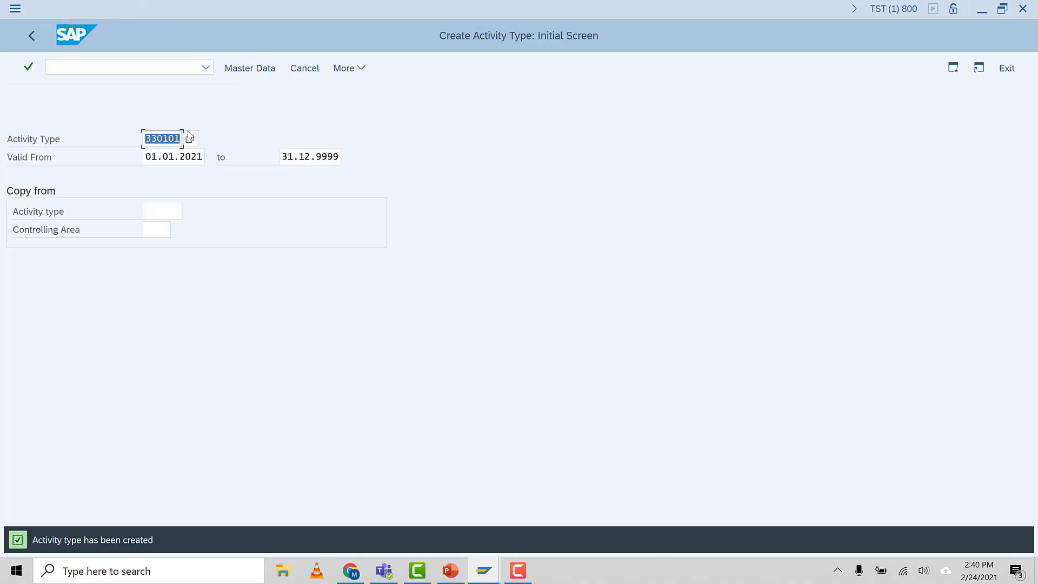
Start creating activity type 330102 and name it "Machine activity cos"
click(179, 139)
text(2)
key(Return)
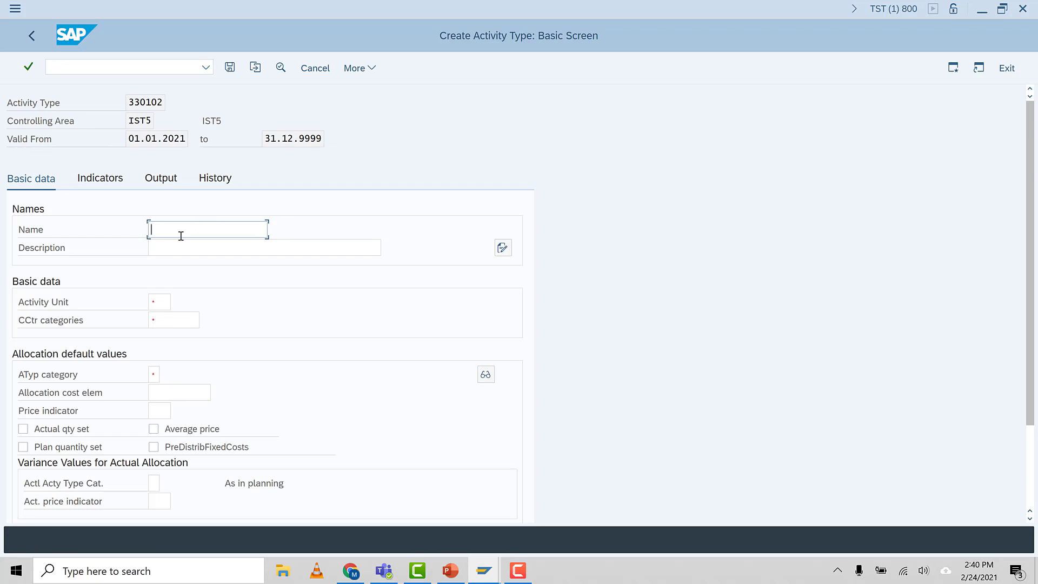
text(Ma)
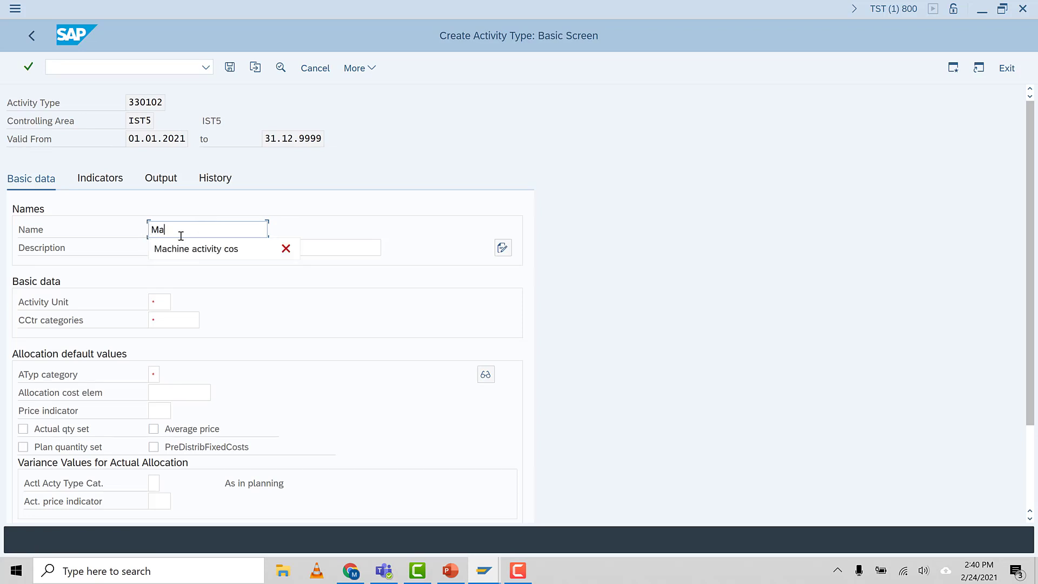
click(208, 253)
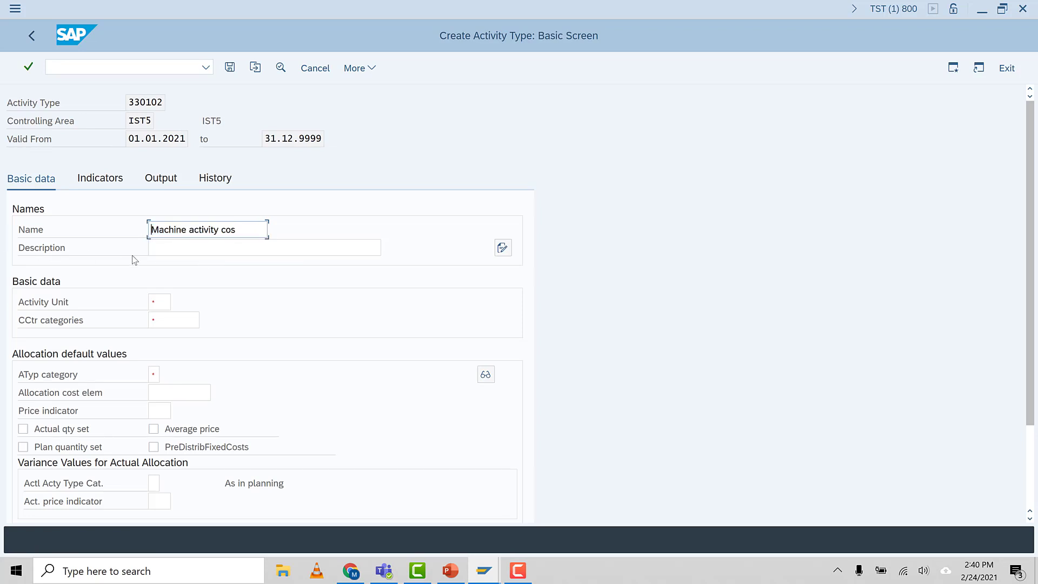
Describe activity type 330102 as "Machine activity cos", with activity unit HR and cost center categories *
click(181, 250)
text(Machine activity cos)
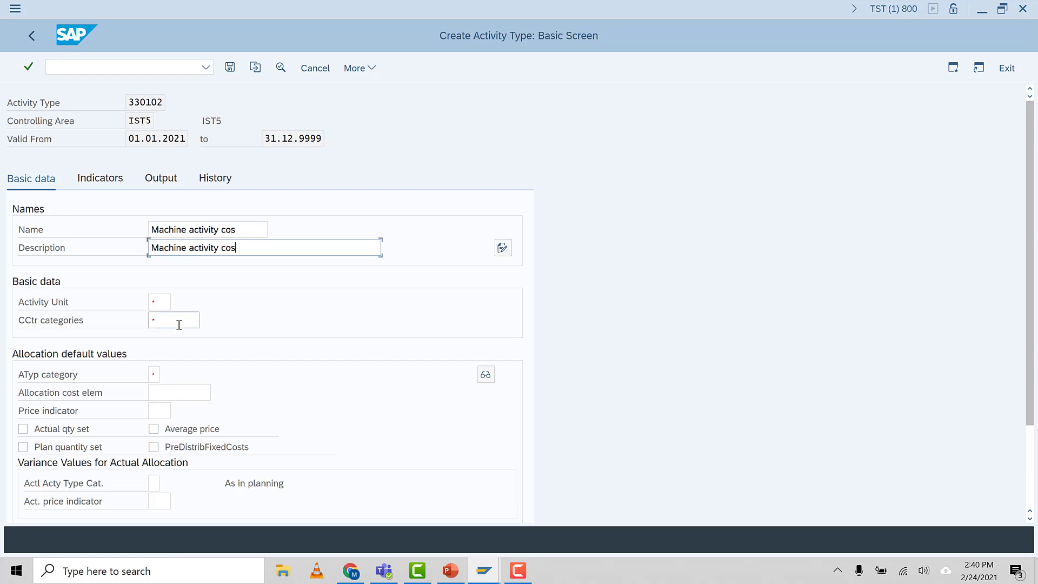
click(165, 304)
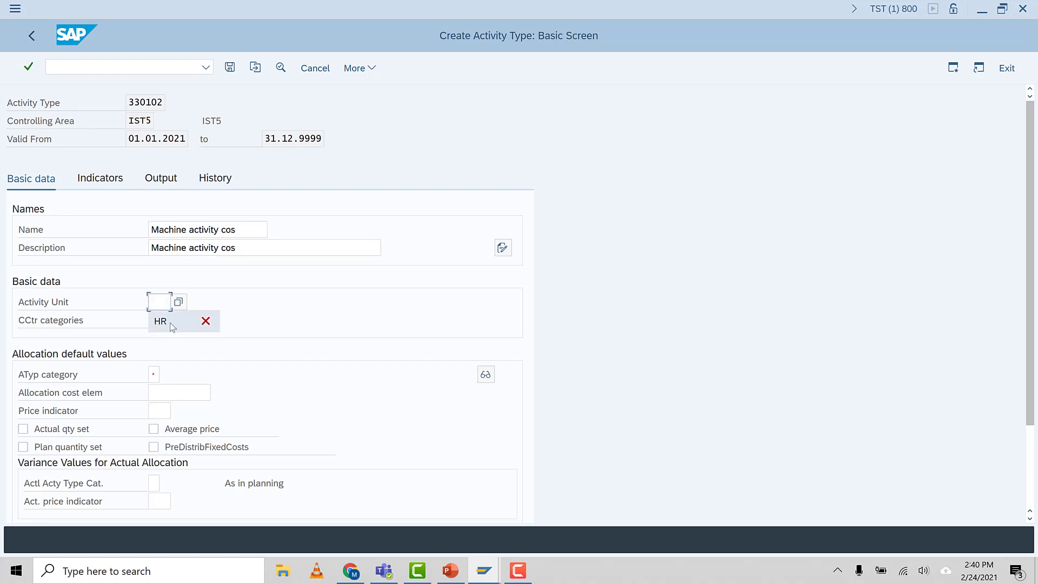
click(168, 320)
click(172, 320)
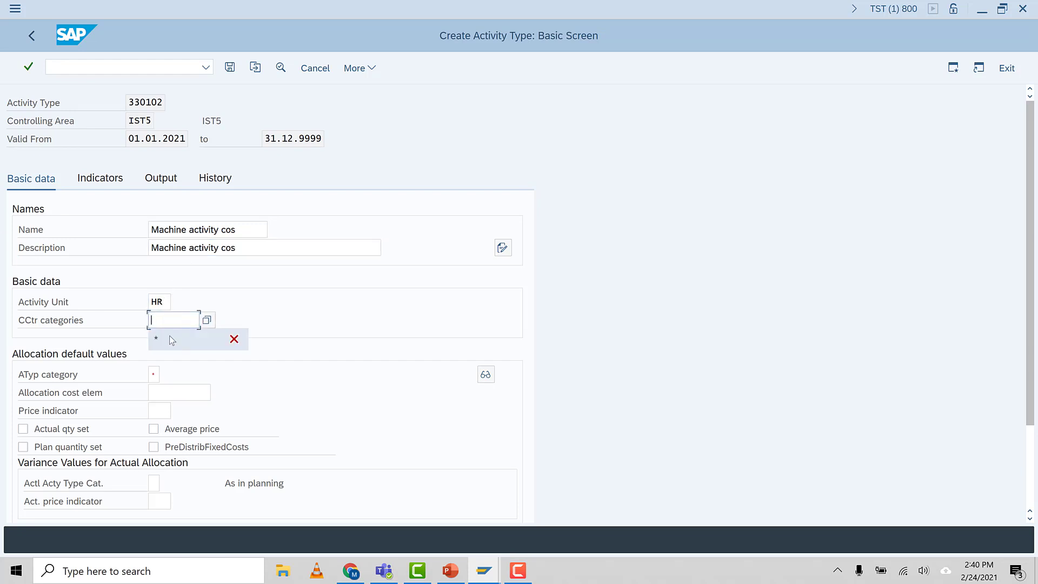
click(170, 337)
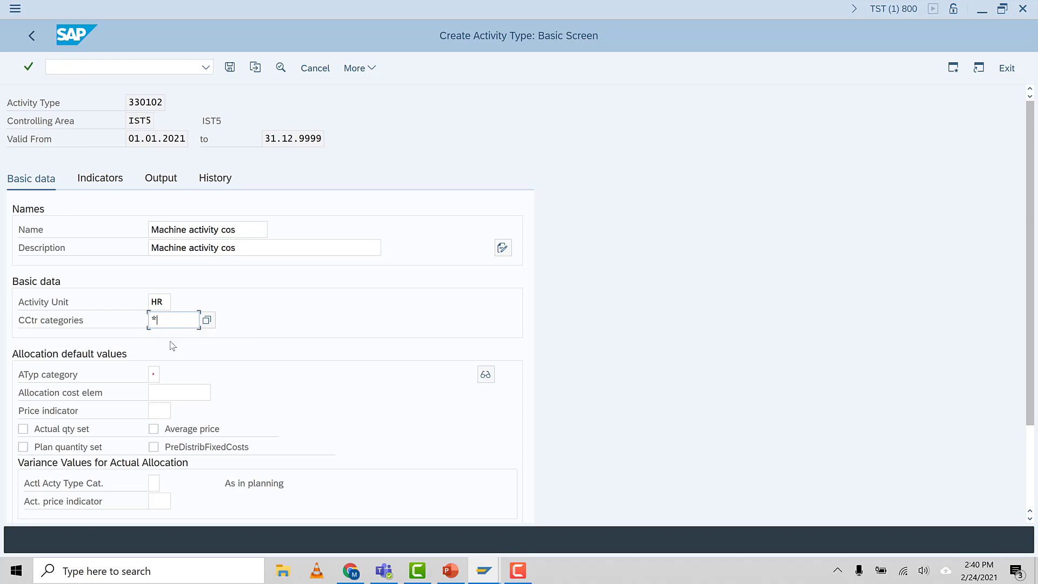
Set the activity type category and the price indicator of activity type 330102 both to 1
click(153, 374)
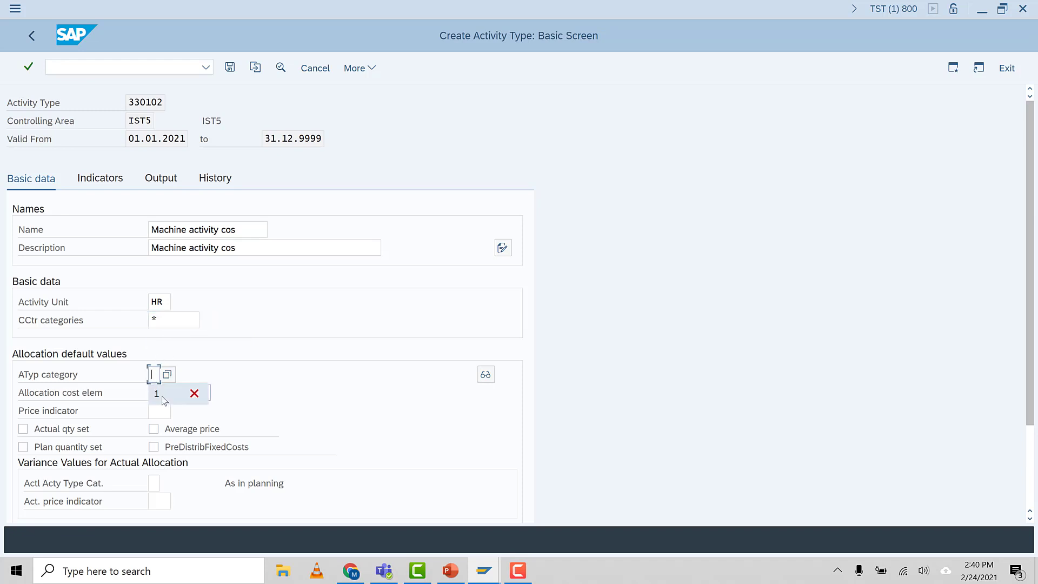
click(165, 400)
click(157, 410)
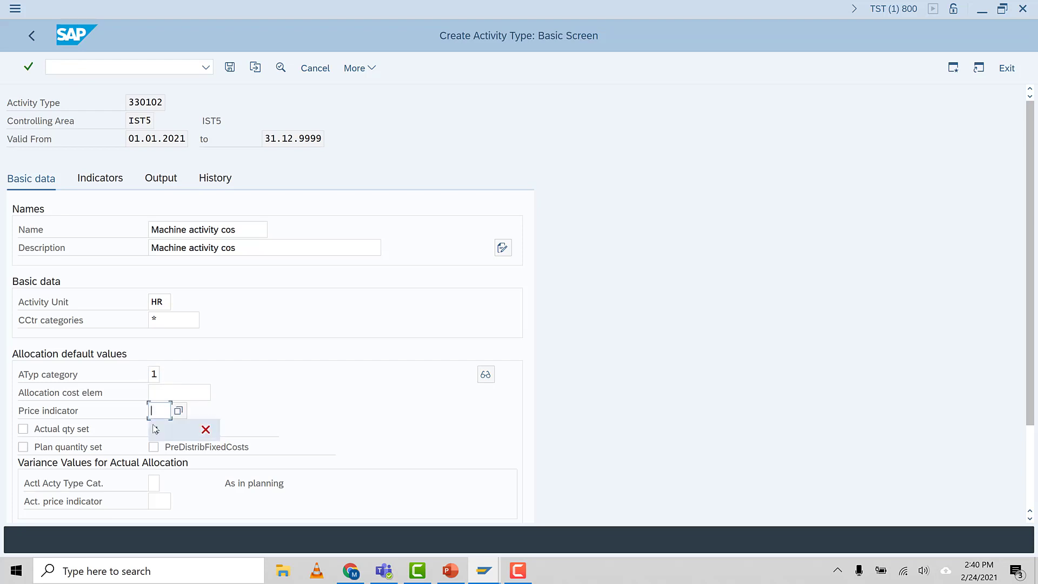
click(156, 429)
Set the actual activity type category to 1 and the actual price indicator to 5 for activity type 330102
click(154, 484)
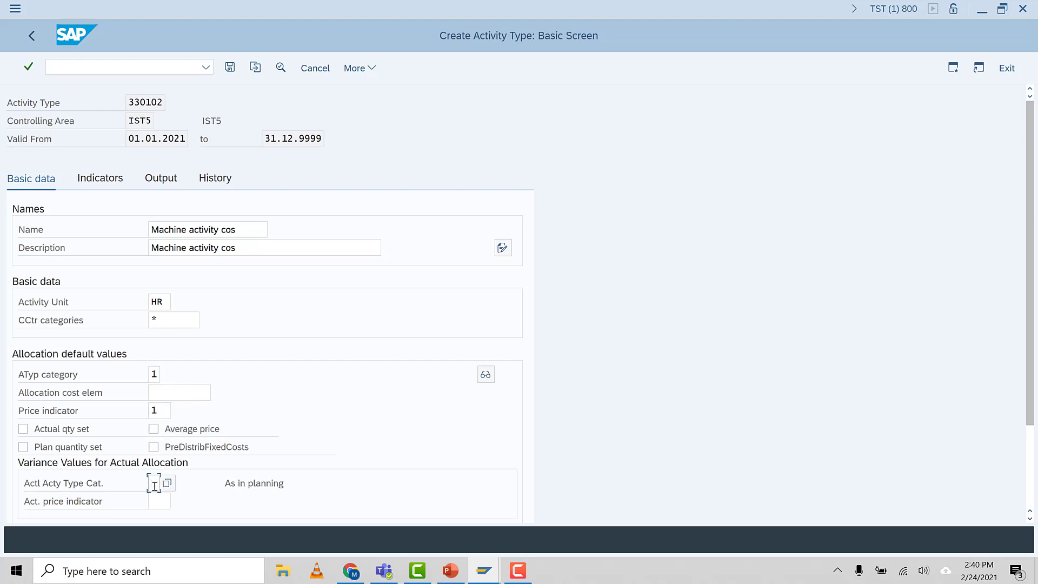
click(162, 502)
click(165, 505)
click(162, 520)
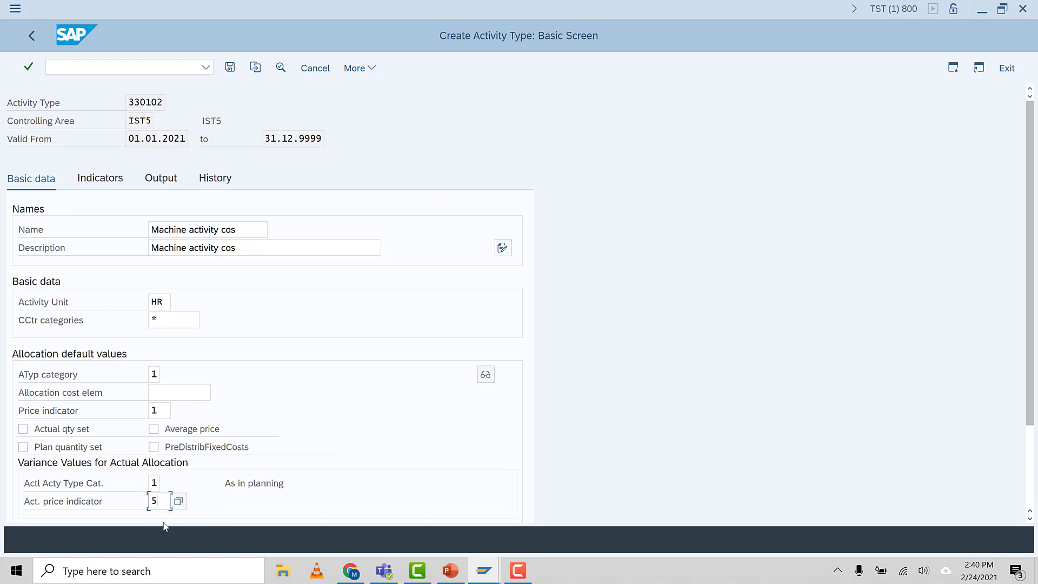
key(Return)
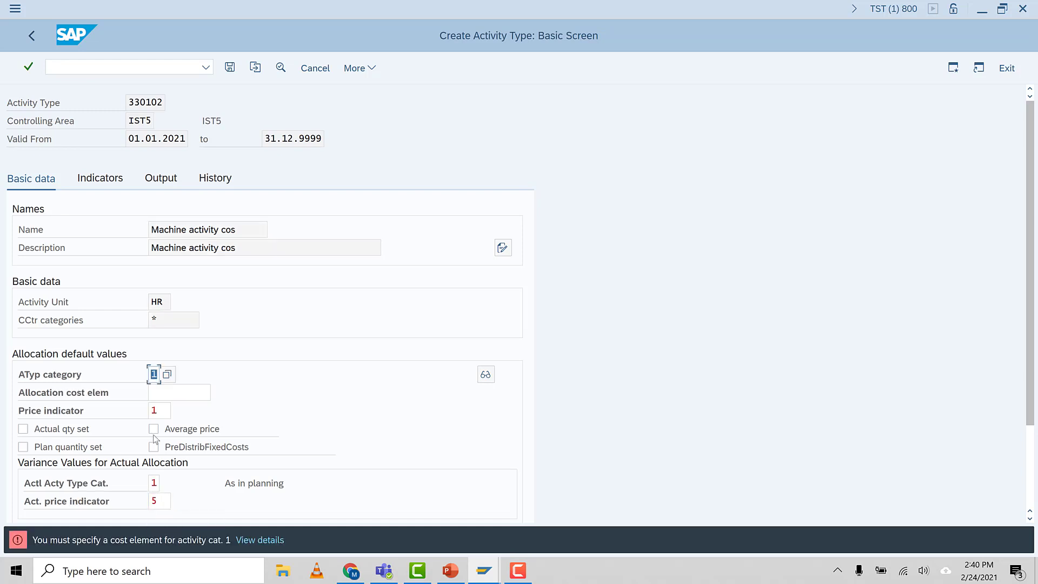
Assign 943002, Machine Activity Cos, as the allocation cost element and save activity type 330102
click(165, 396)
key(F4)
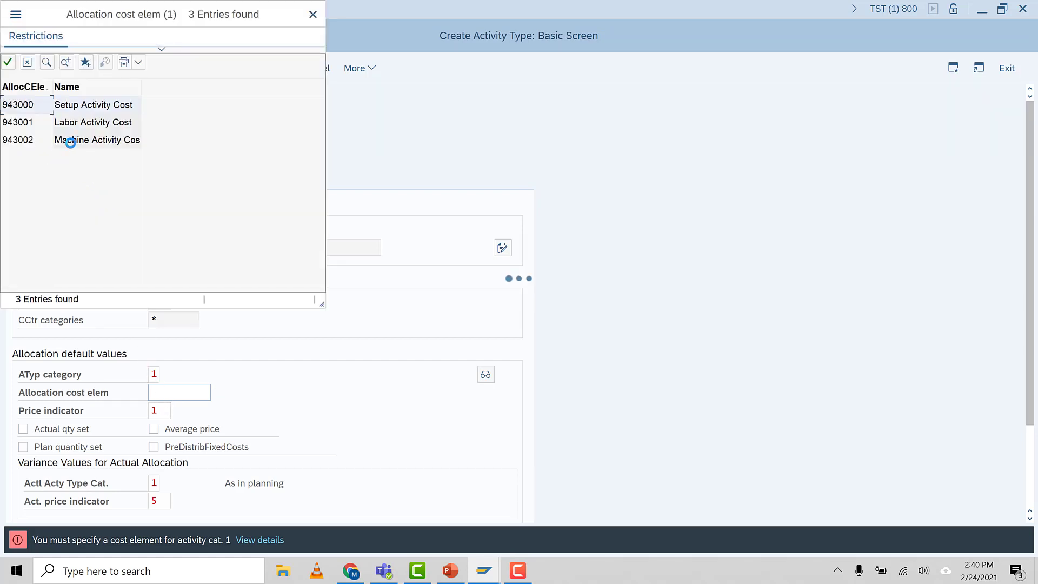
double_click(98, 141)
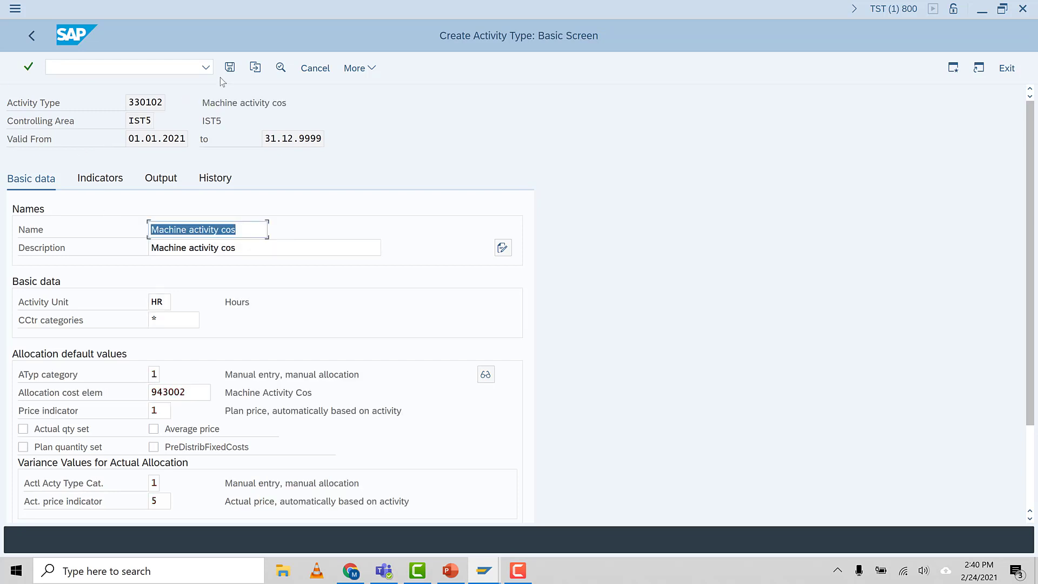
click(231, 68)
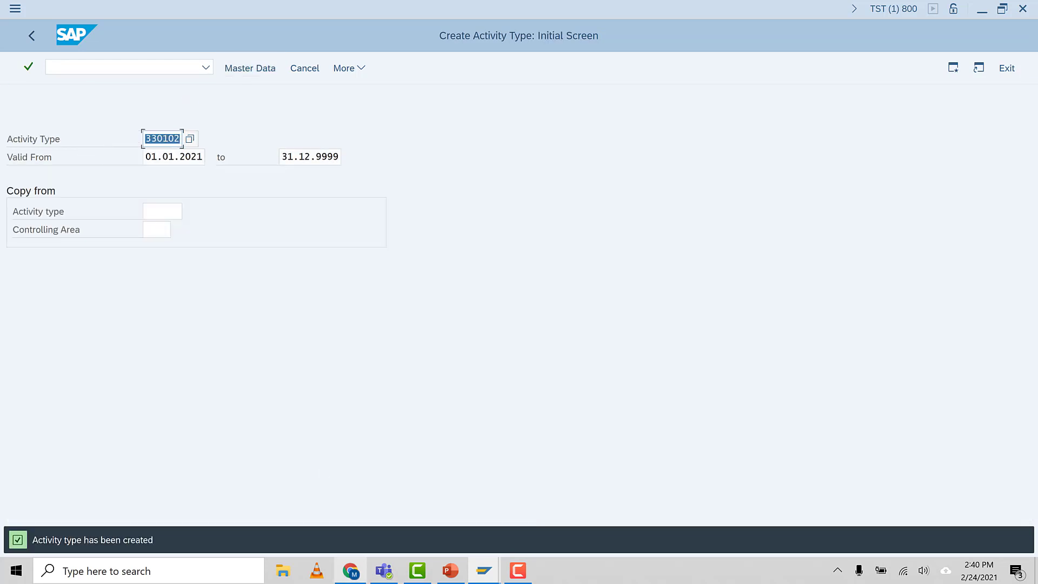
mouse_move(351, 570)
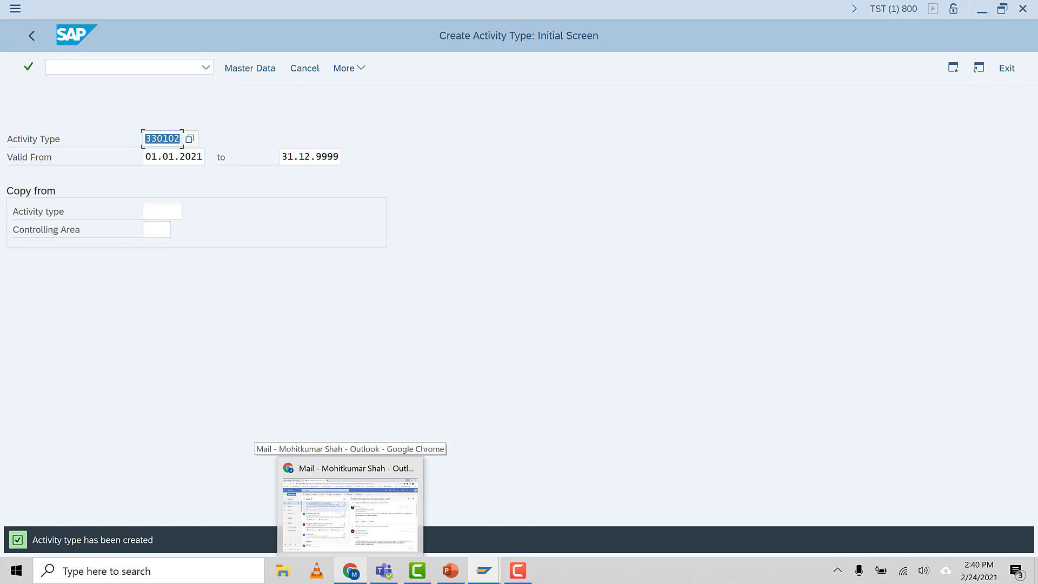